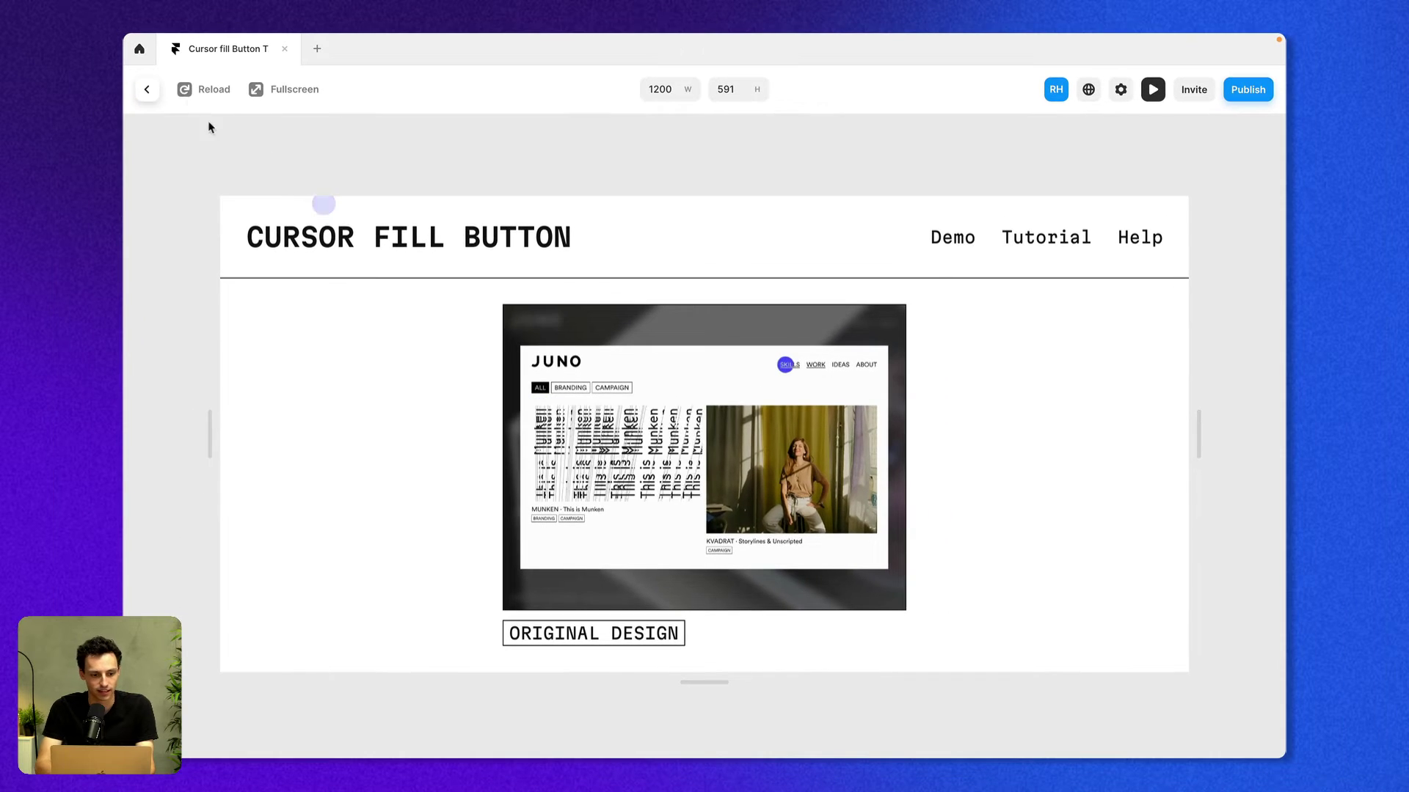
Leave the preview and add a new blank page from the Pages list.
click(148, 89)
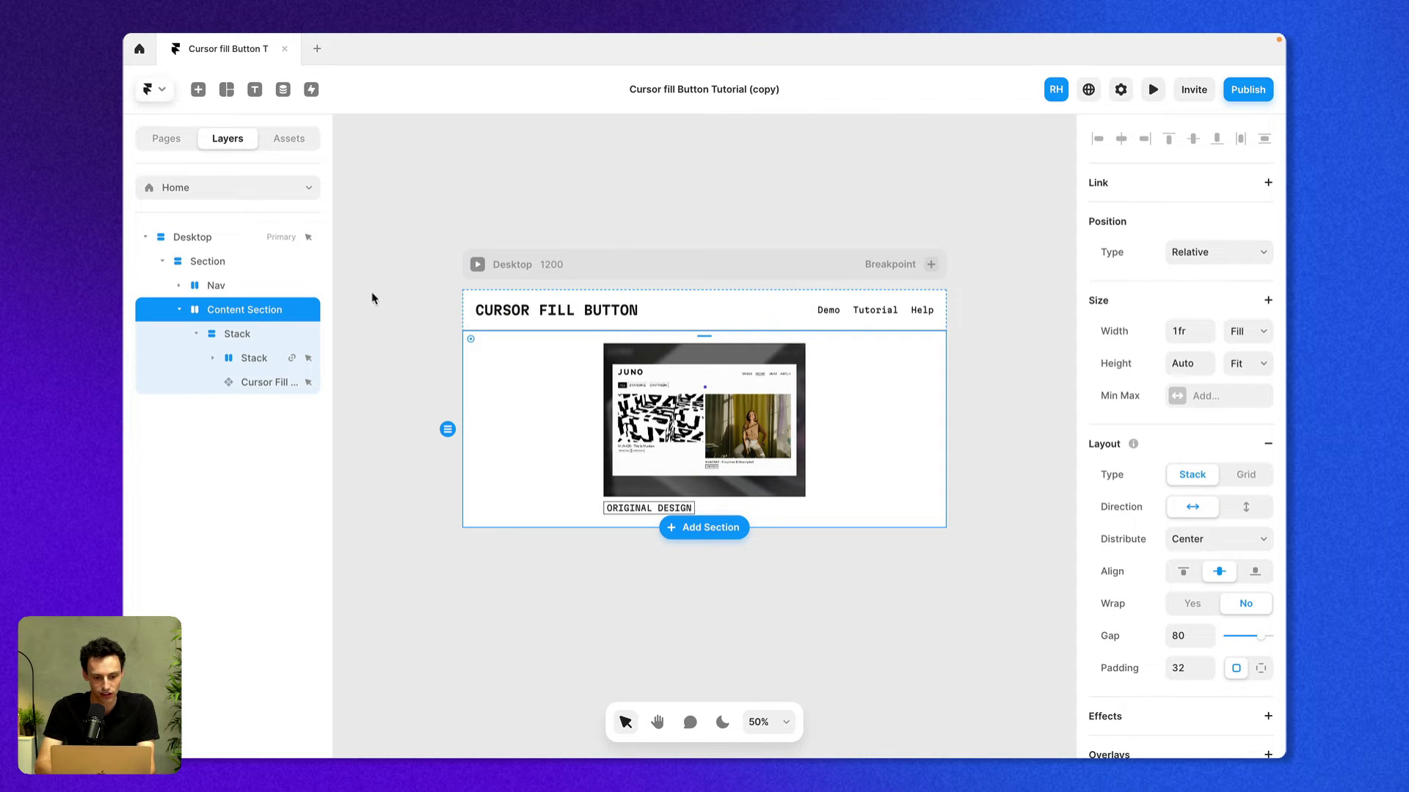
click(166, 139)
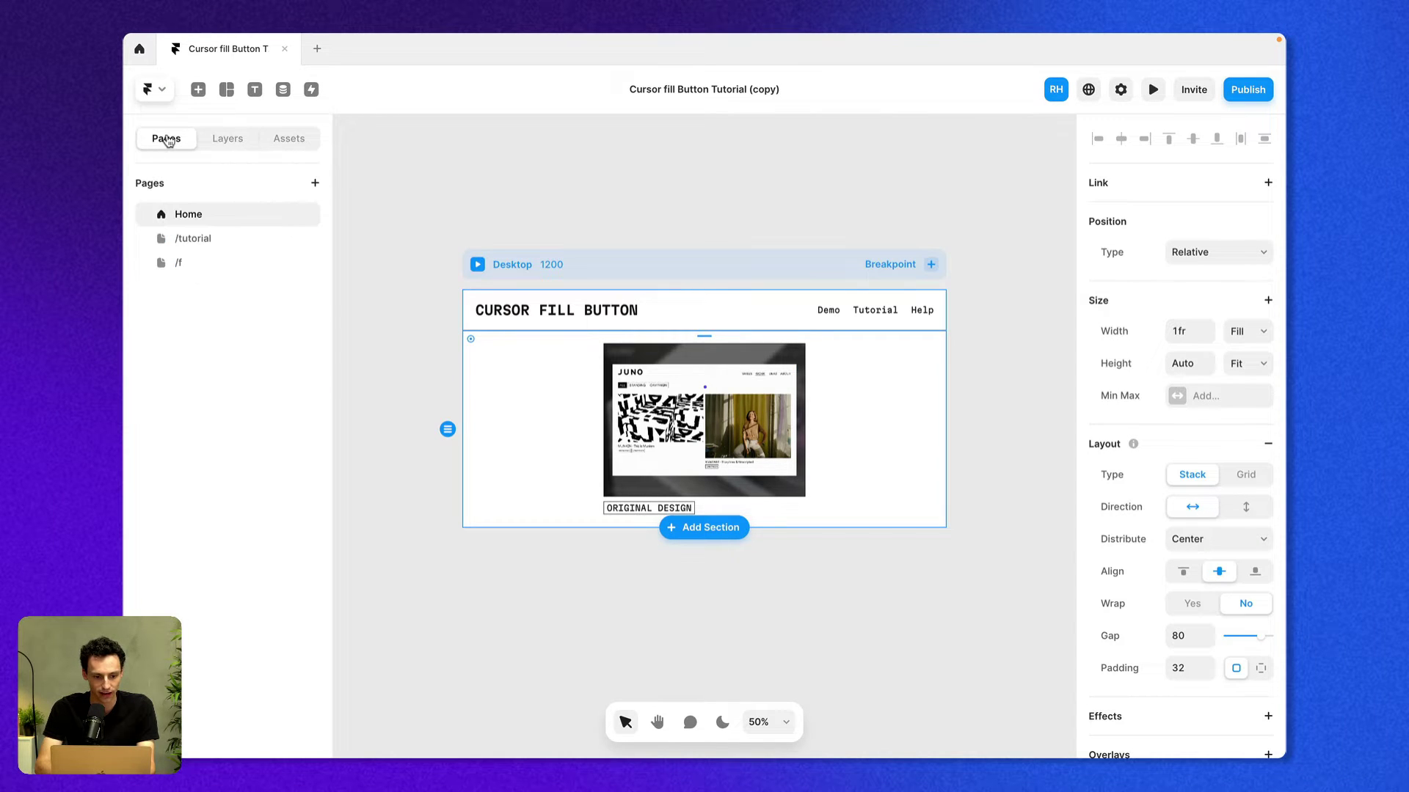
click(311, 185)
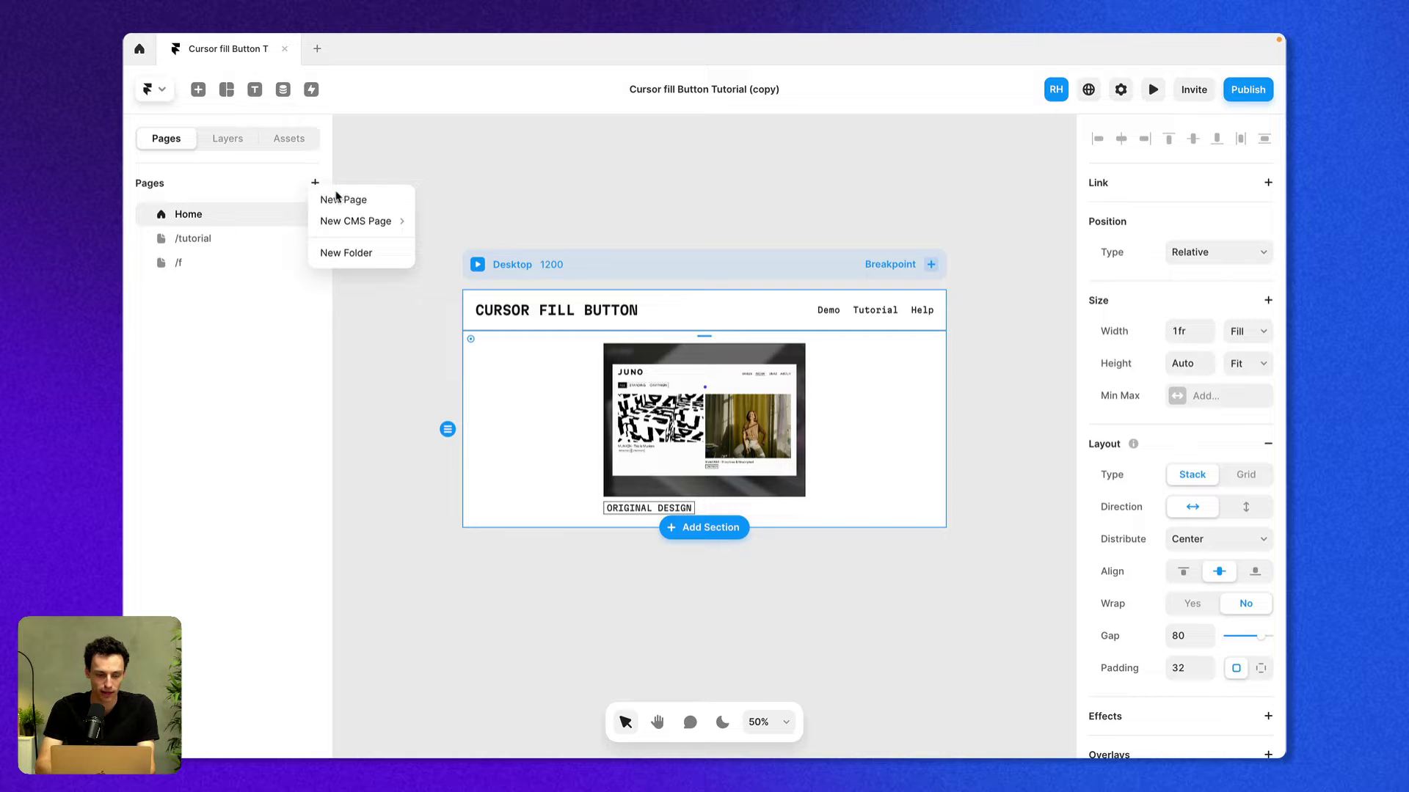
click(337, 196)
Draw a frame named Container sized 100% wide by 100vh tall.
key(f)
mouse_move(488, 301)
mouse_down()
mouse_move(724, 449)
mouse_move(864, 488)
mouse_up()
click(236, 140)
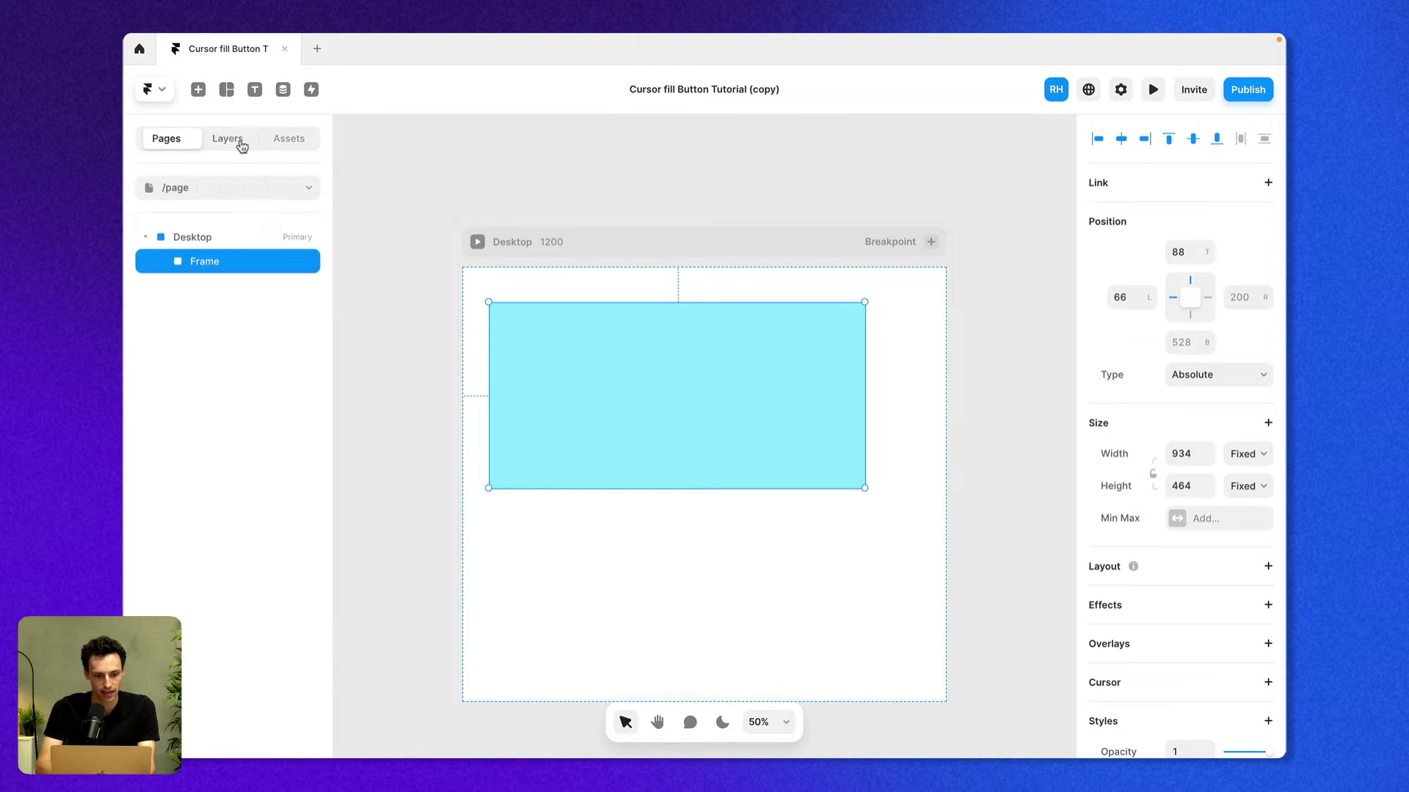
double_click(204, 264)
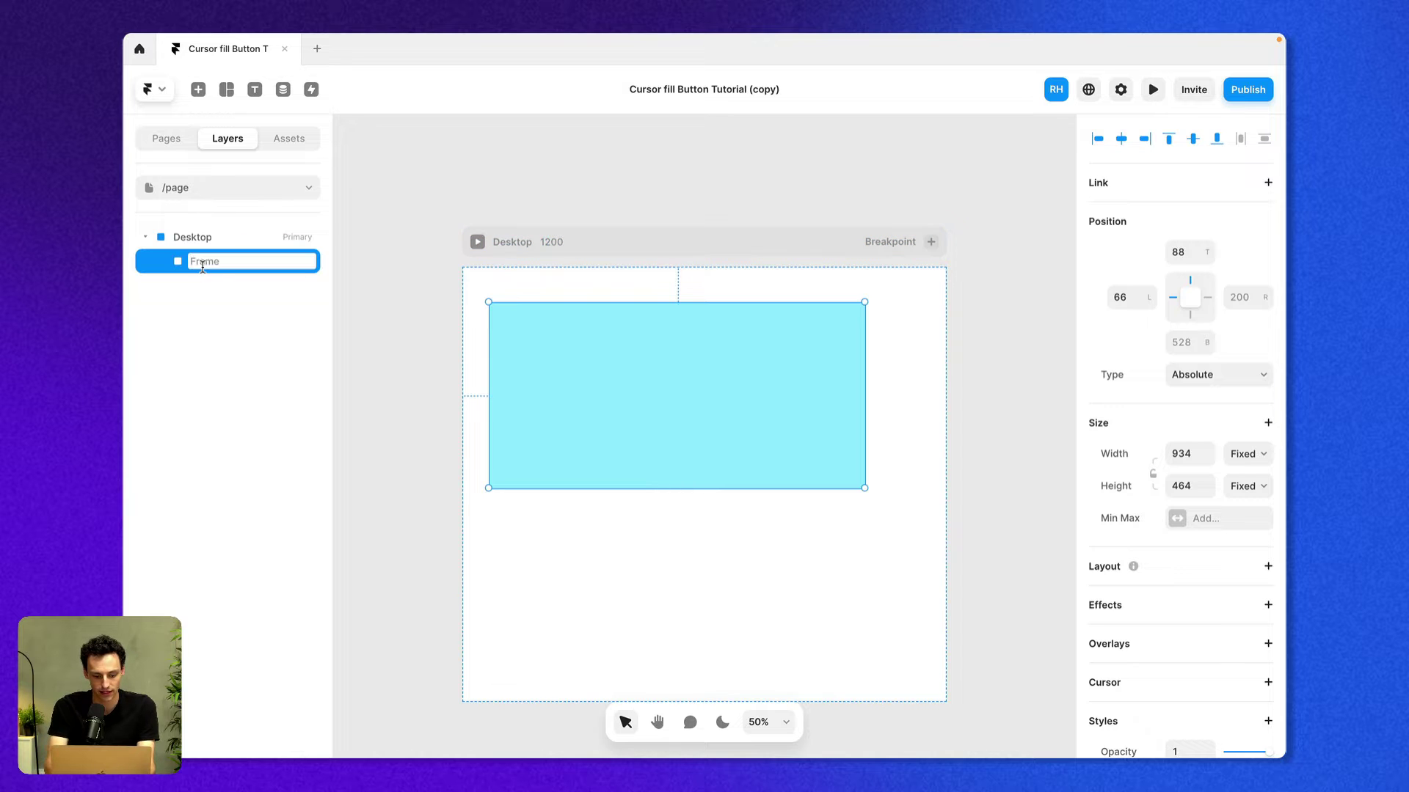
text(Container)
key(Return)
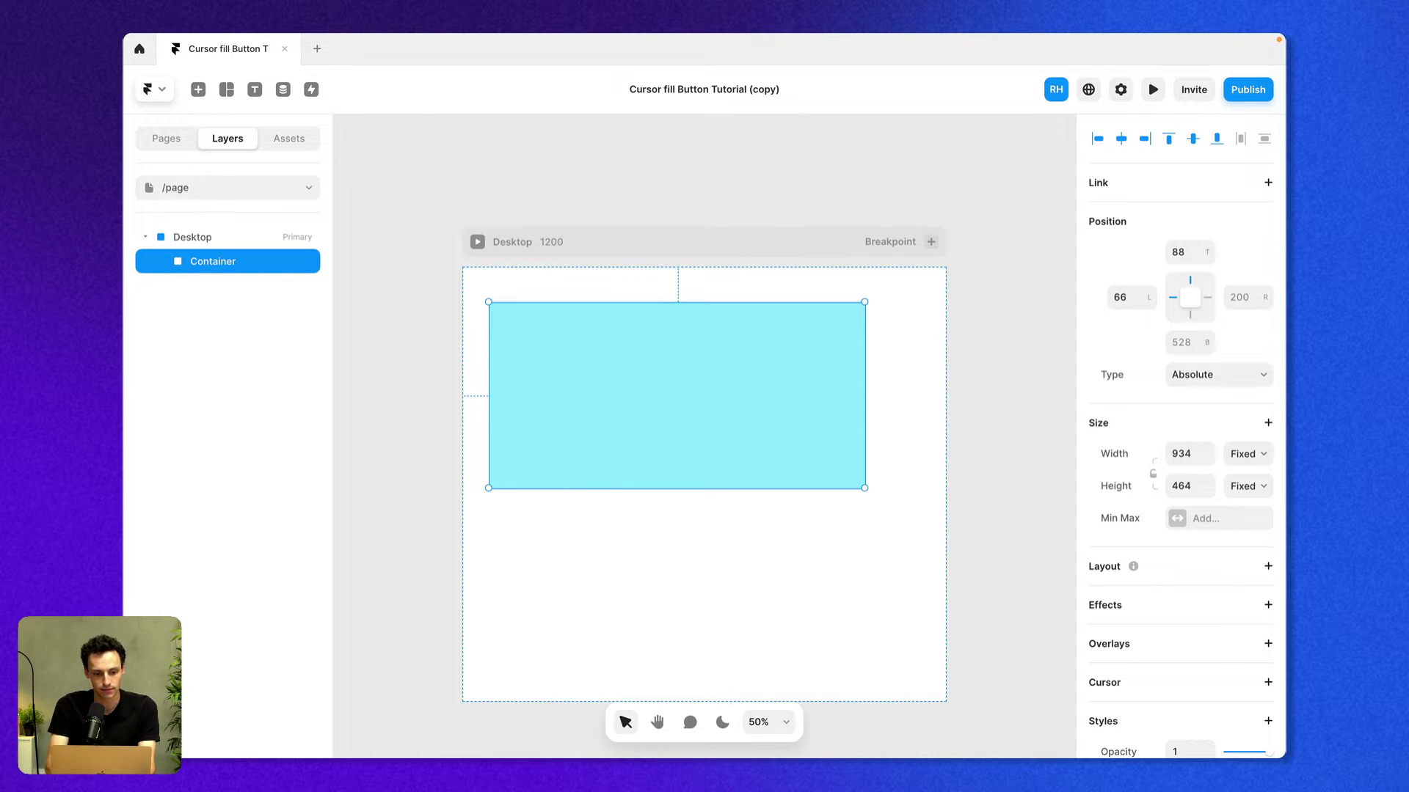
click(1191, 452)
text(100%)
click(1193, 490)
text(100vh)
key(Return)
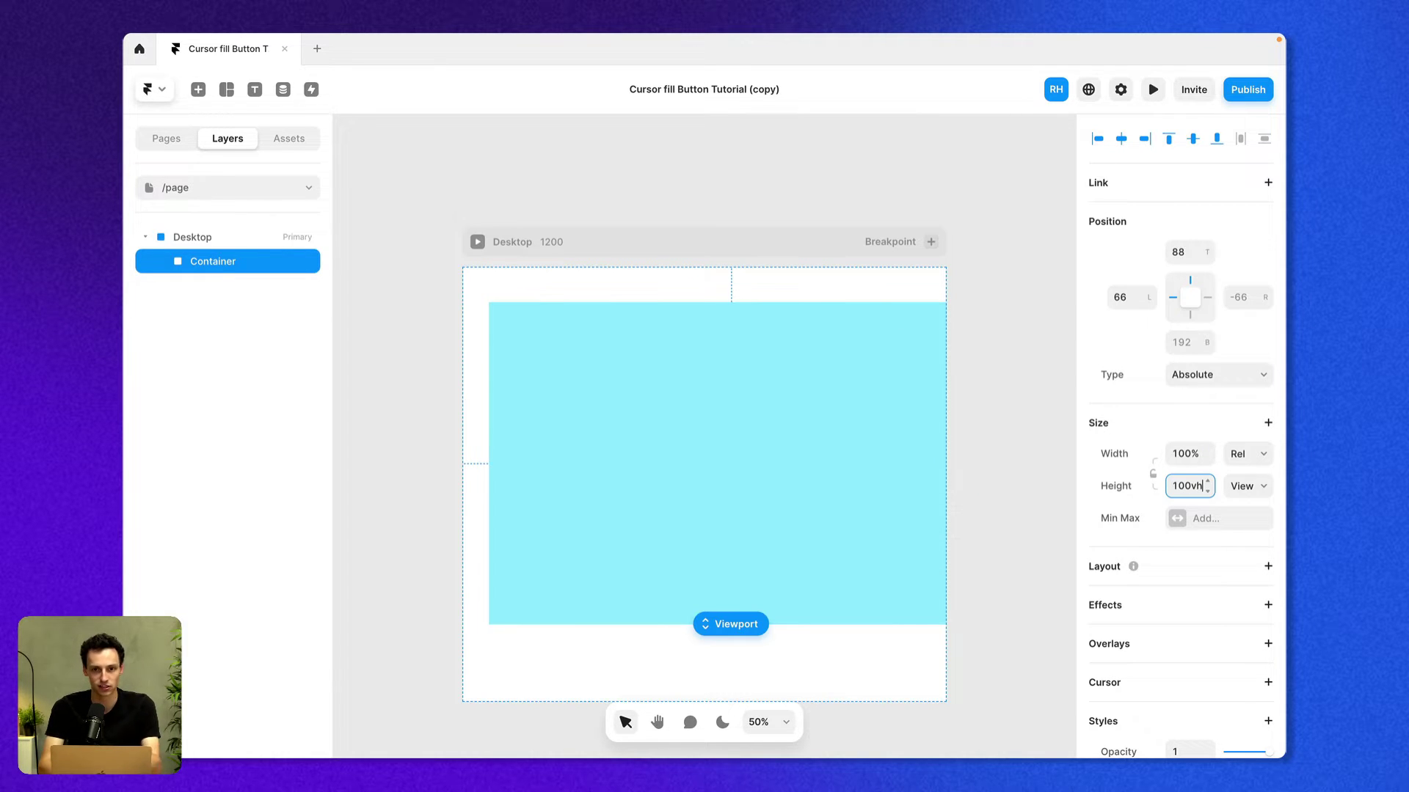
Give the Desktop frame a stack layout with auto height so it fits its content.
click(233, 242)
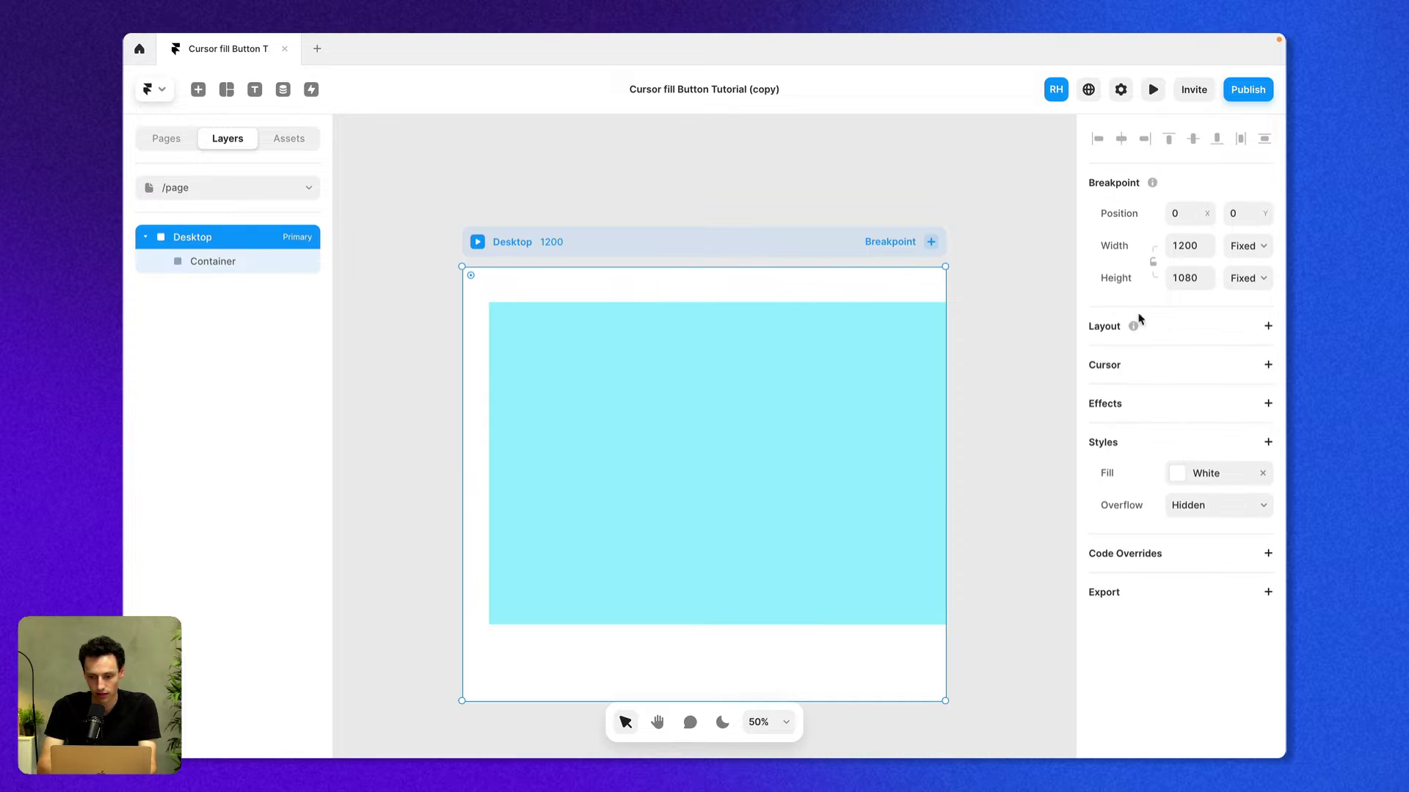
click(1268, 327)
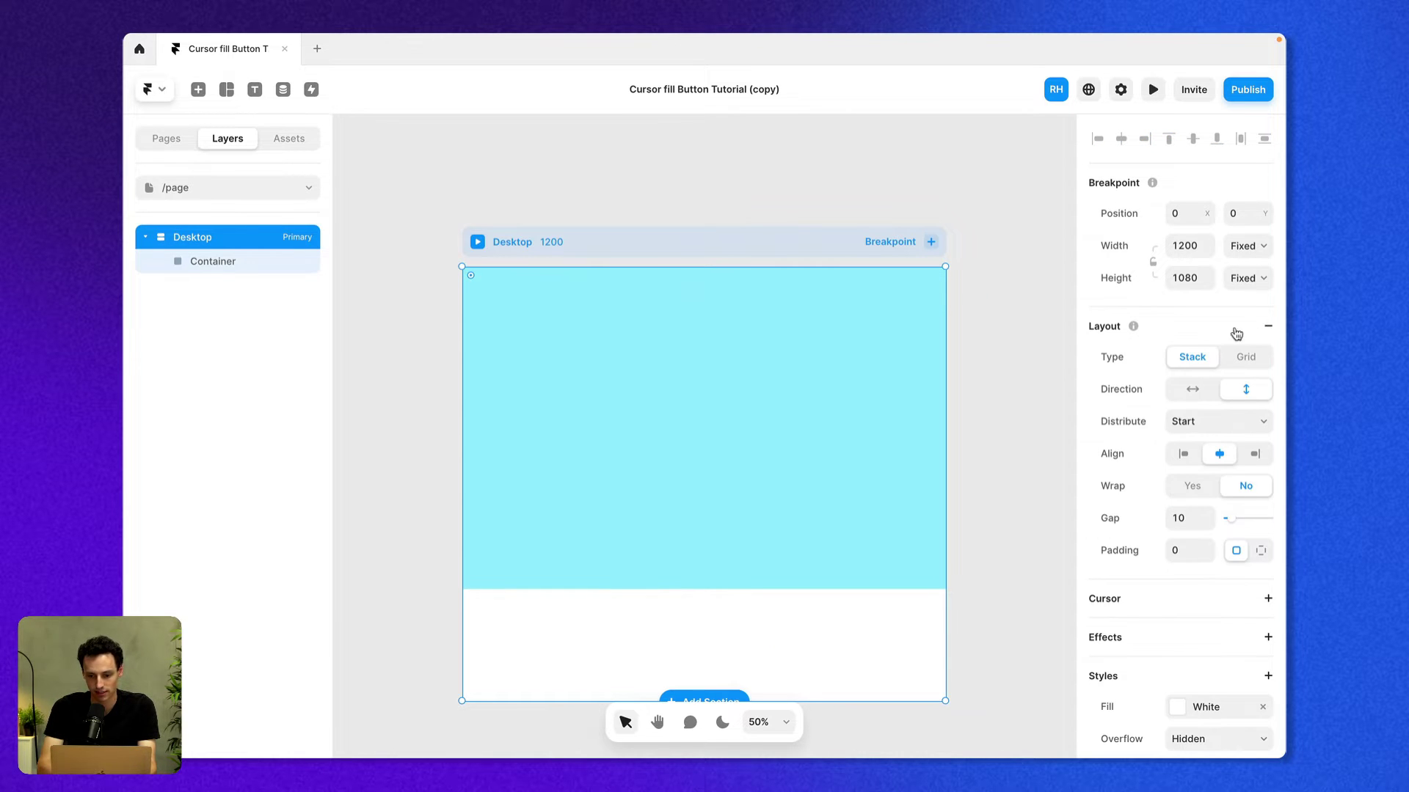
click(1182, 278)
text(auto)
key(Return)
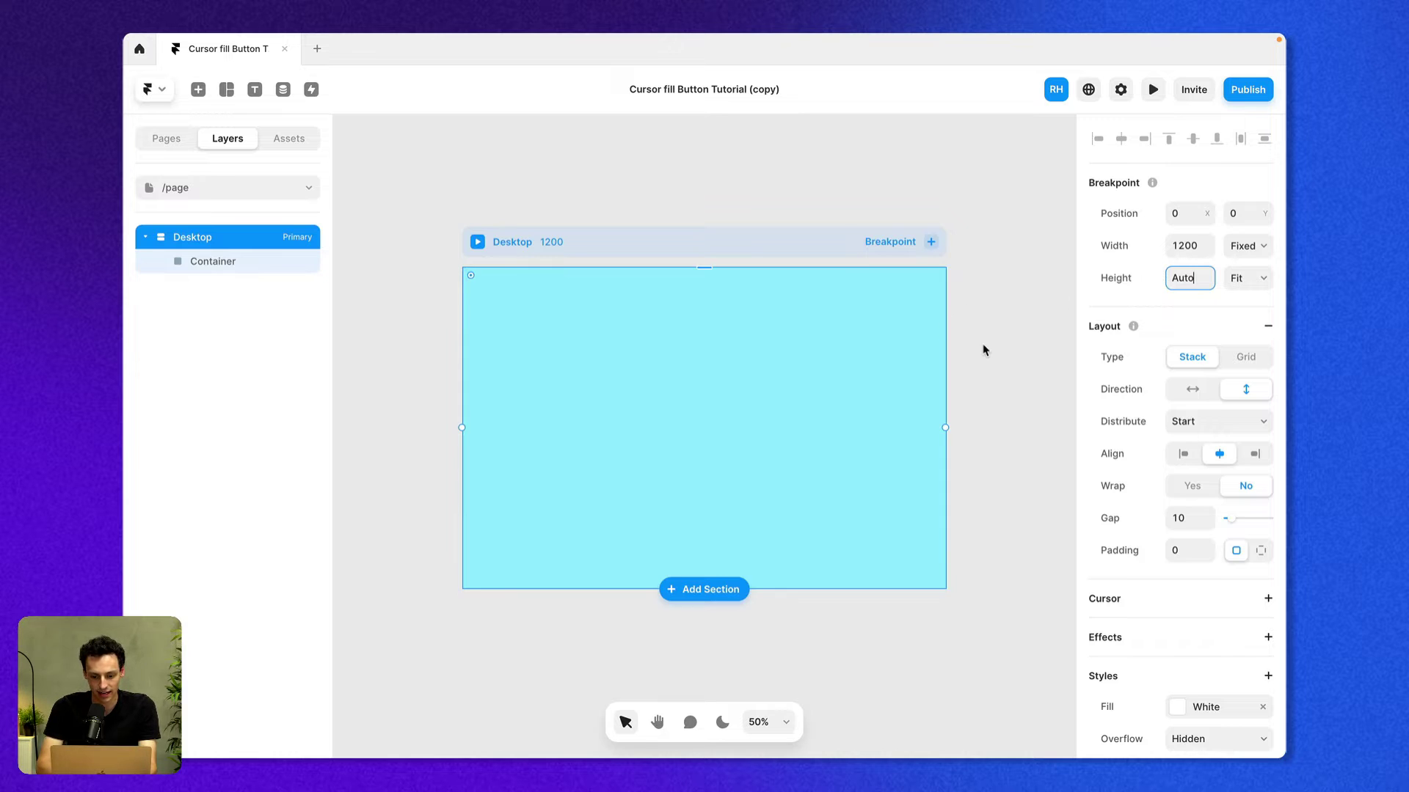
Draw an Image frame inside the Container and fill it with the Unsplash NEOM desert photo.
key(f)
mouse_move(558, 339)
mouse_down()
mouse_move(751, 437)
mouse_move(812, 503)
mouse_up()
double_click(230, 286)
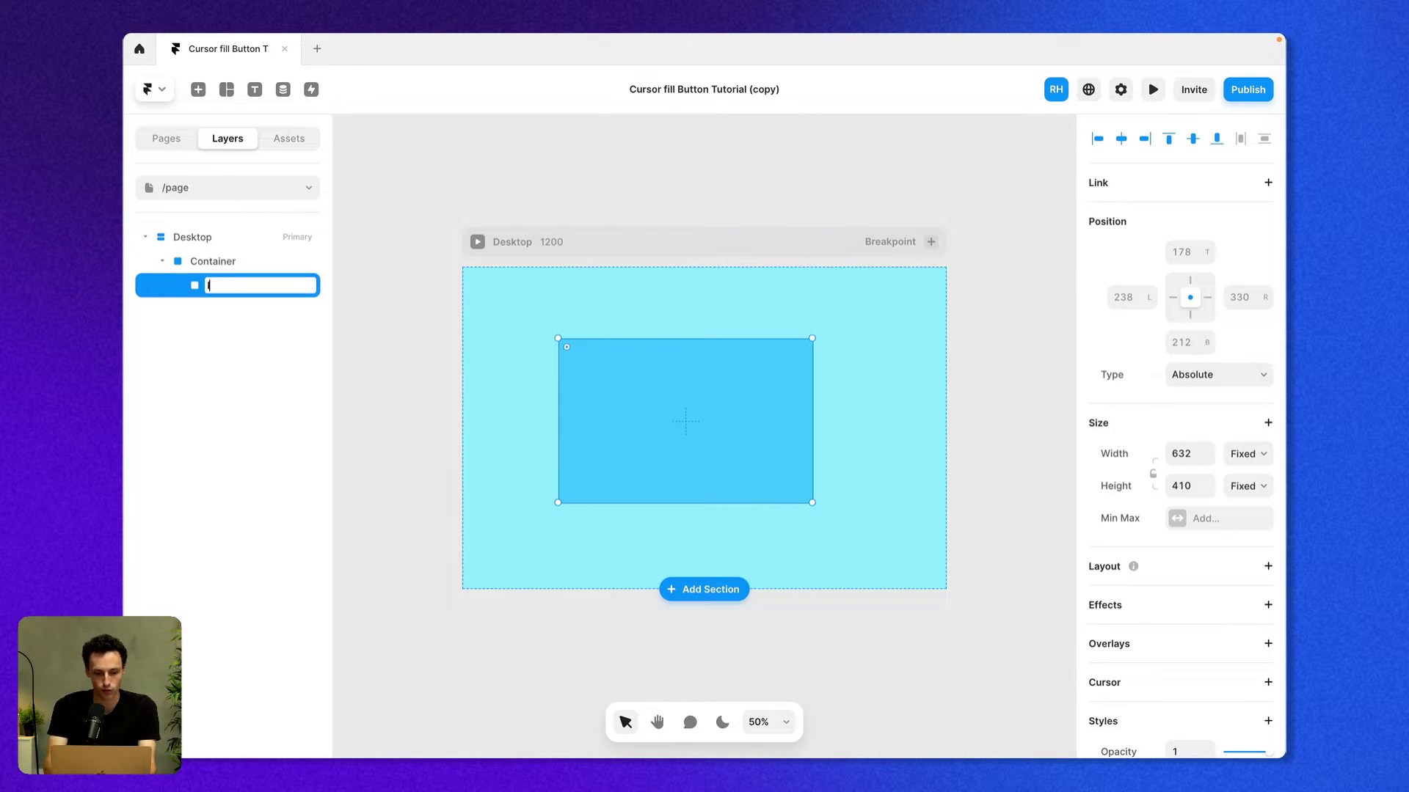
key(Escape)
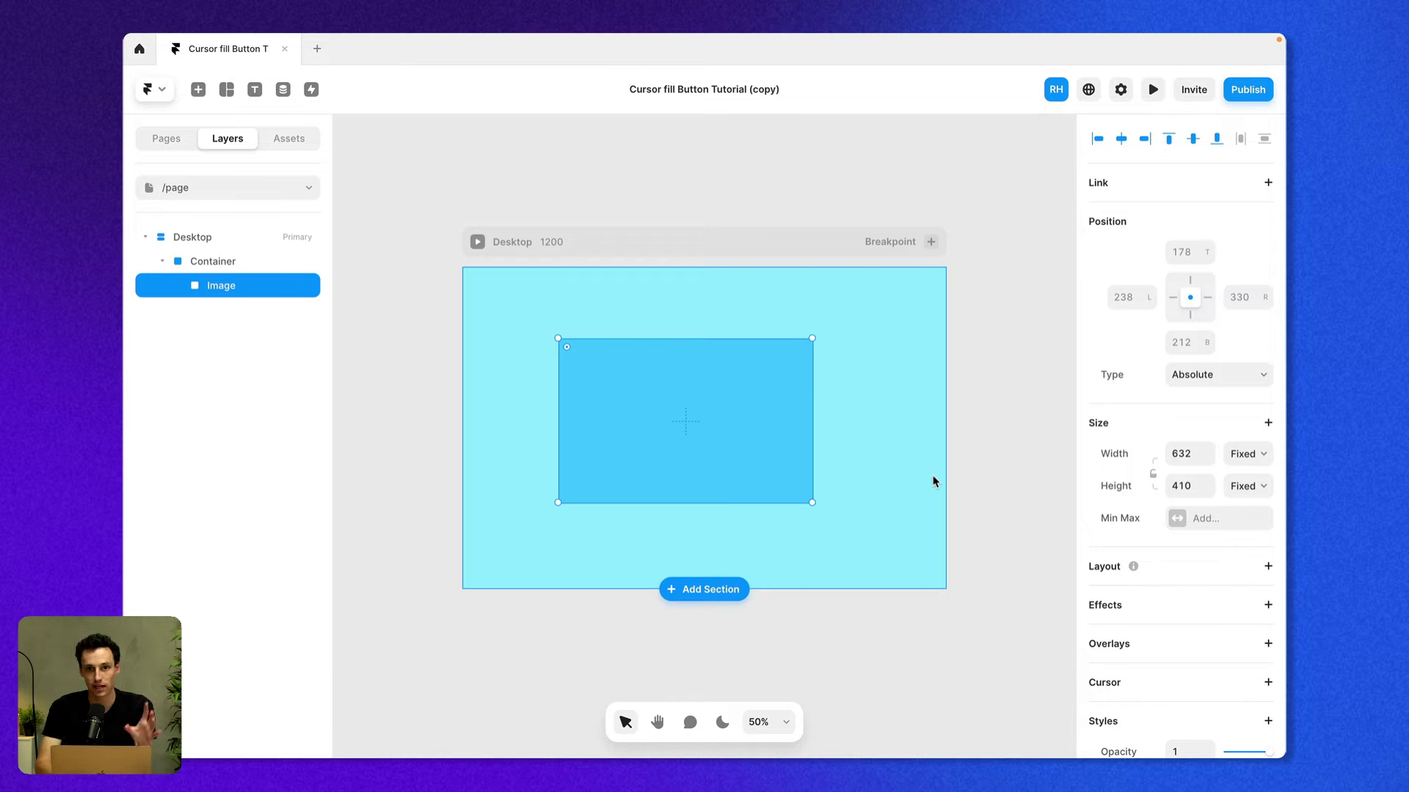
scroll(1188, 579, down, 5)
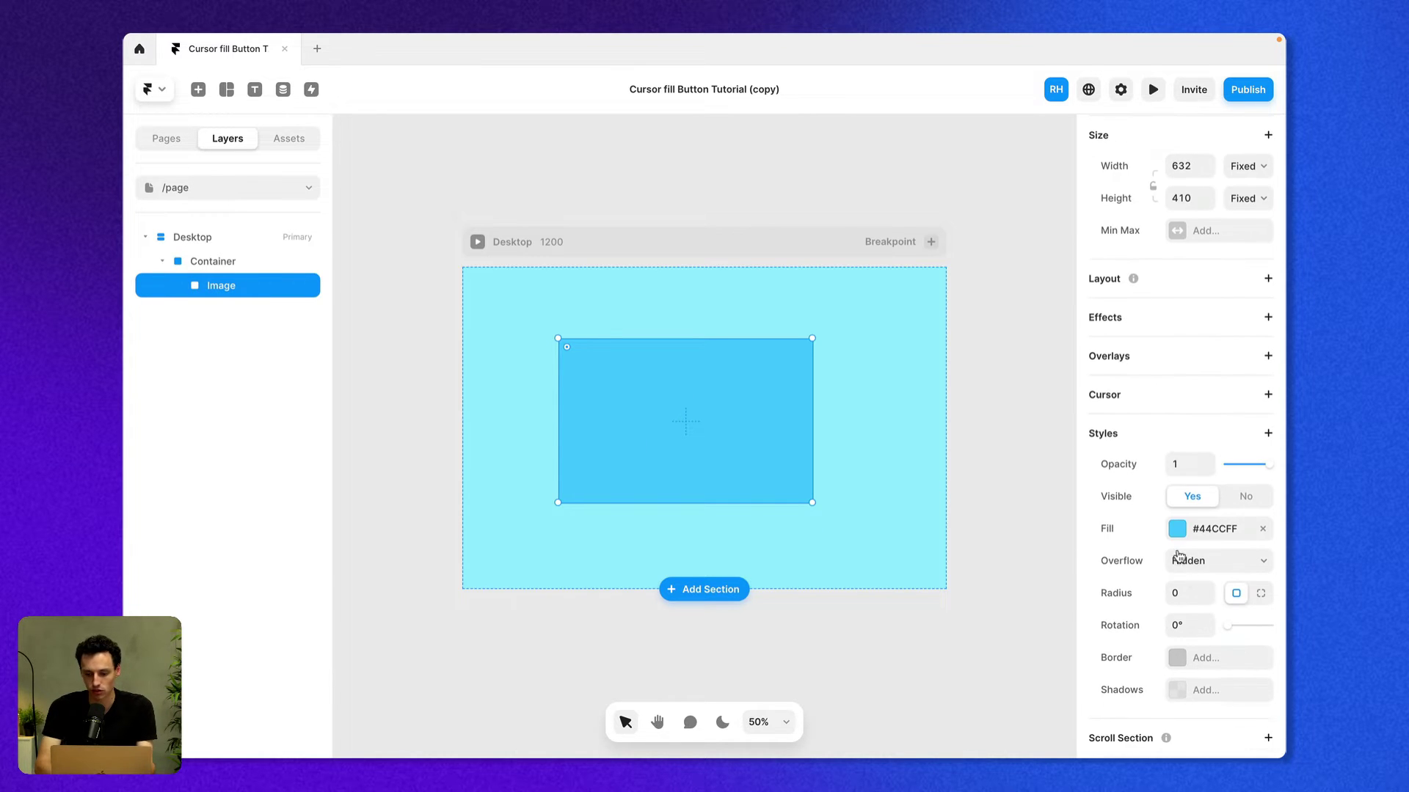
click(1179, 530)
click(1041, 370)
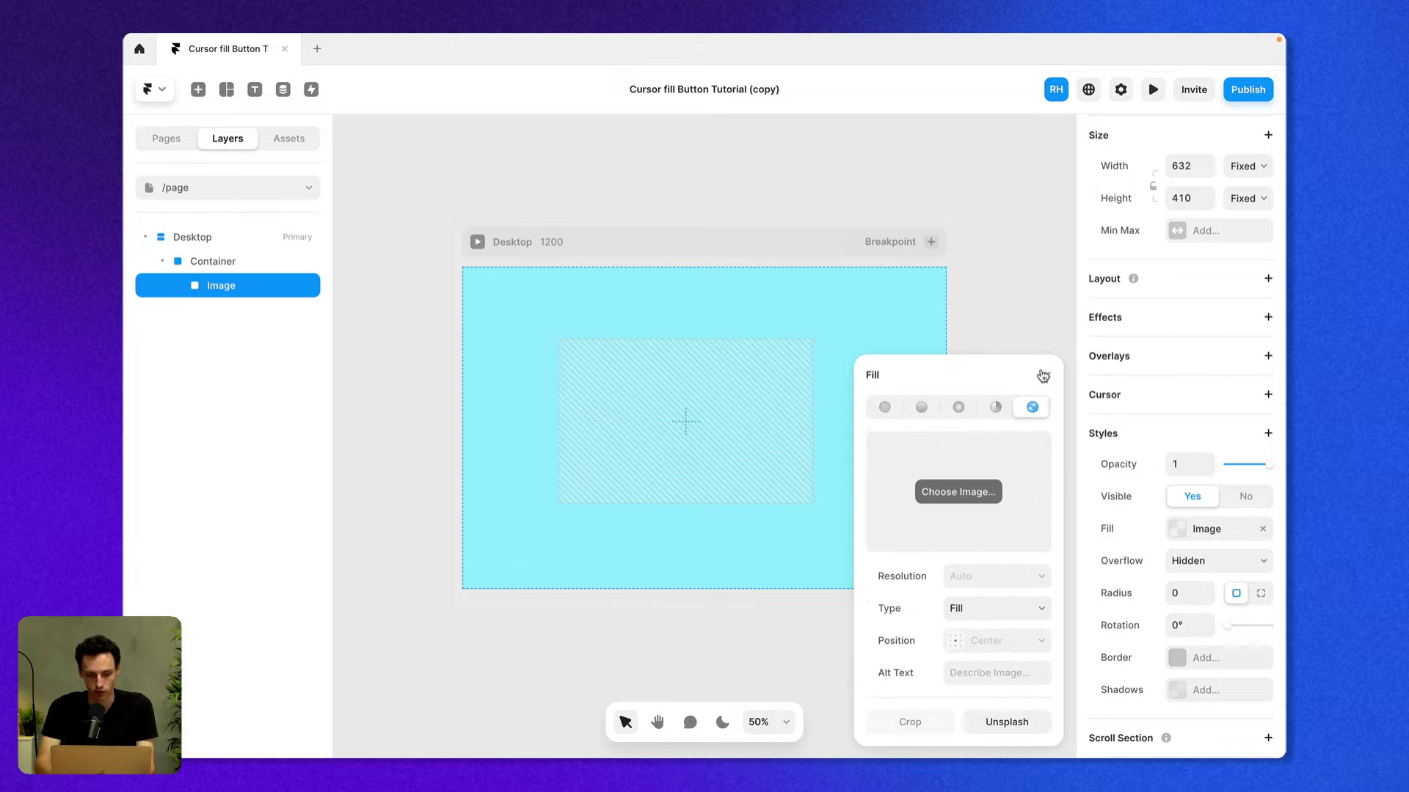
click(1028, 727)
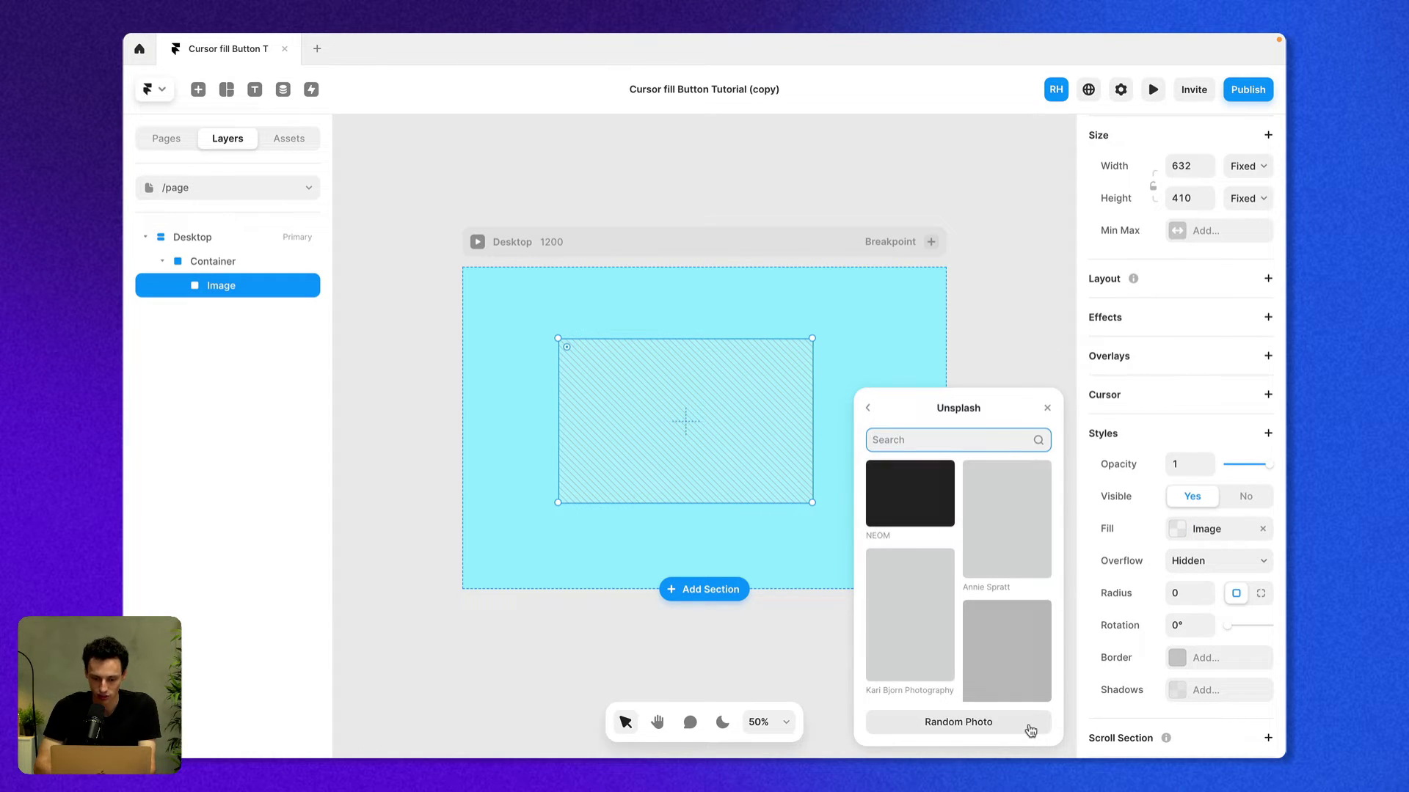
click(909, 493)
Give the Container a centred stack layout and delete its cyan fill.
click(1267, 365)
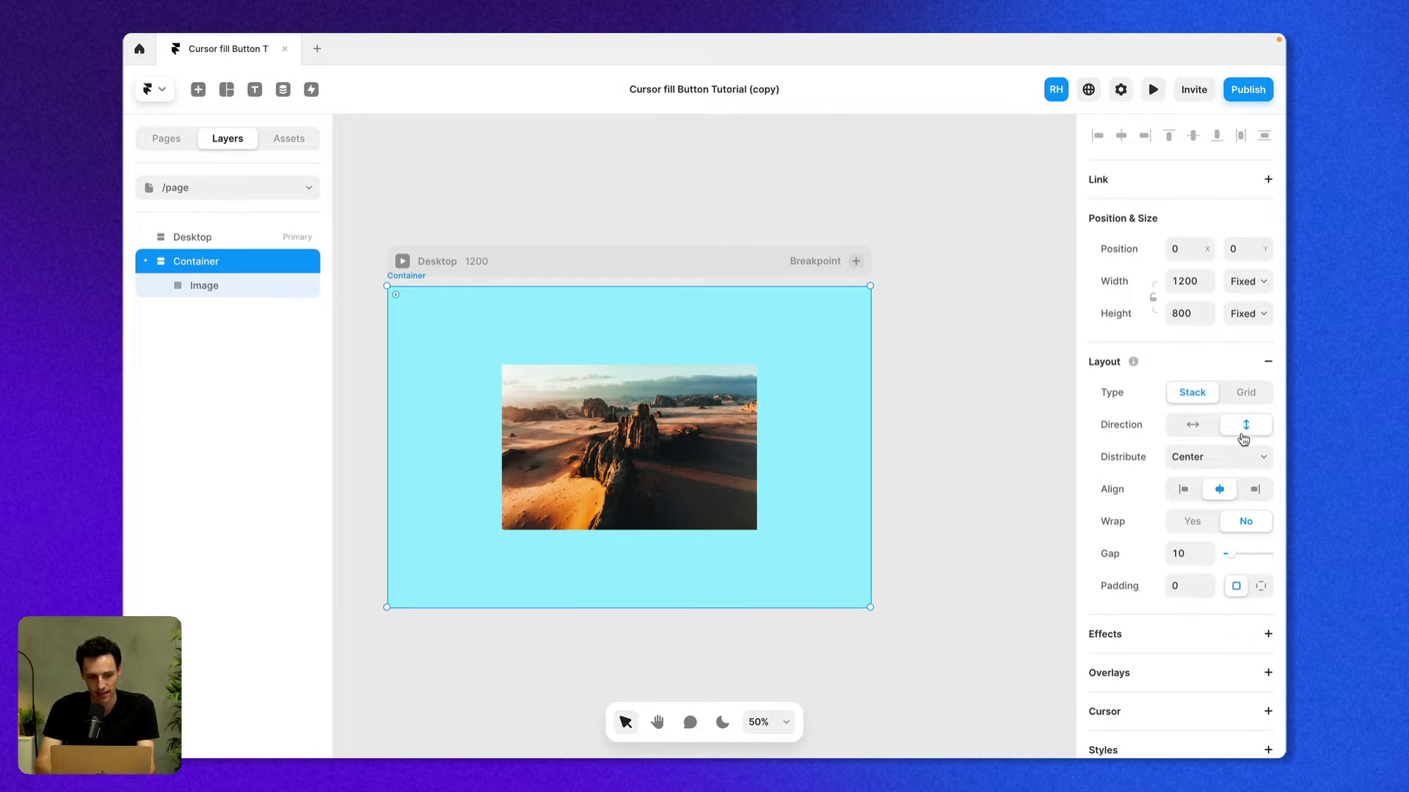
scroll(1256, 520, down, 4)
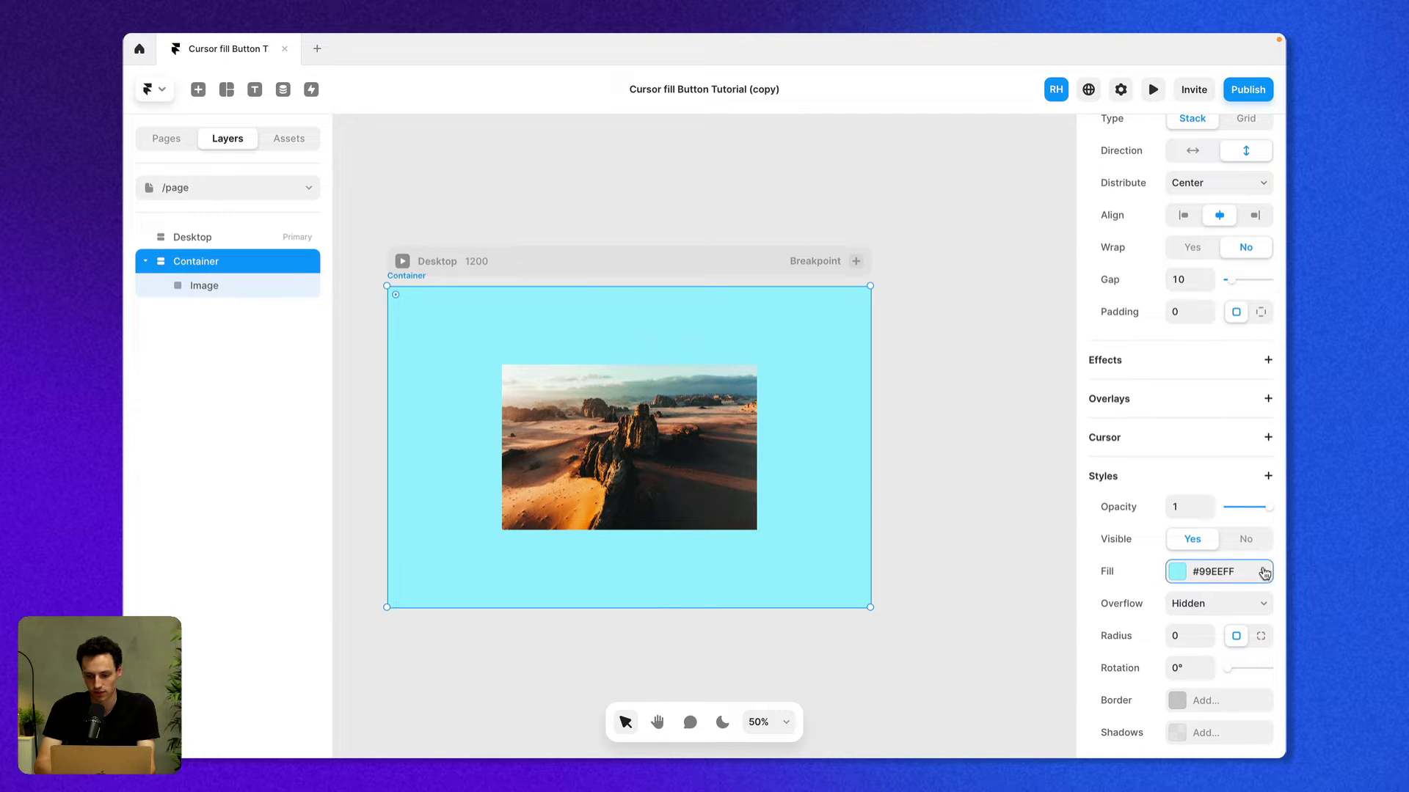
click(1265, 572)
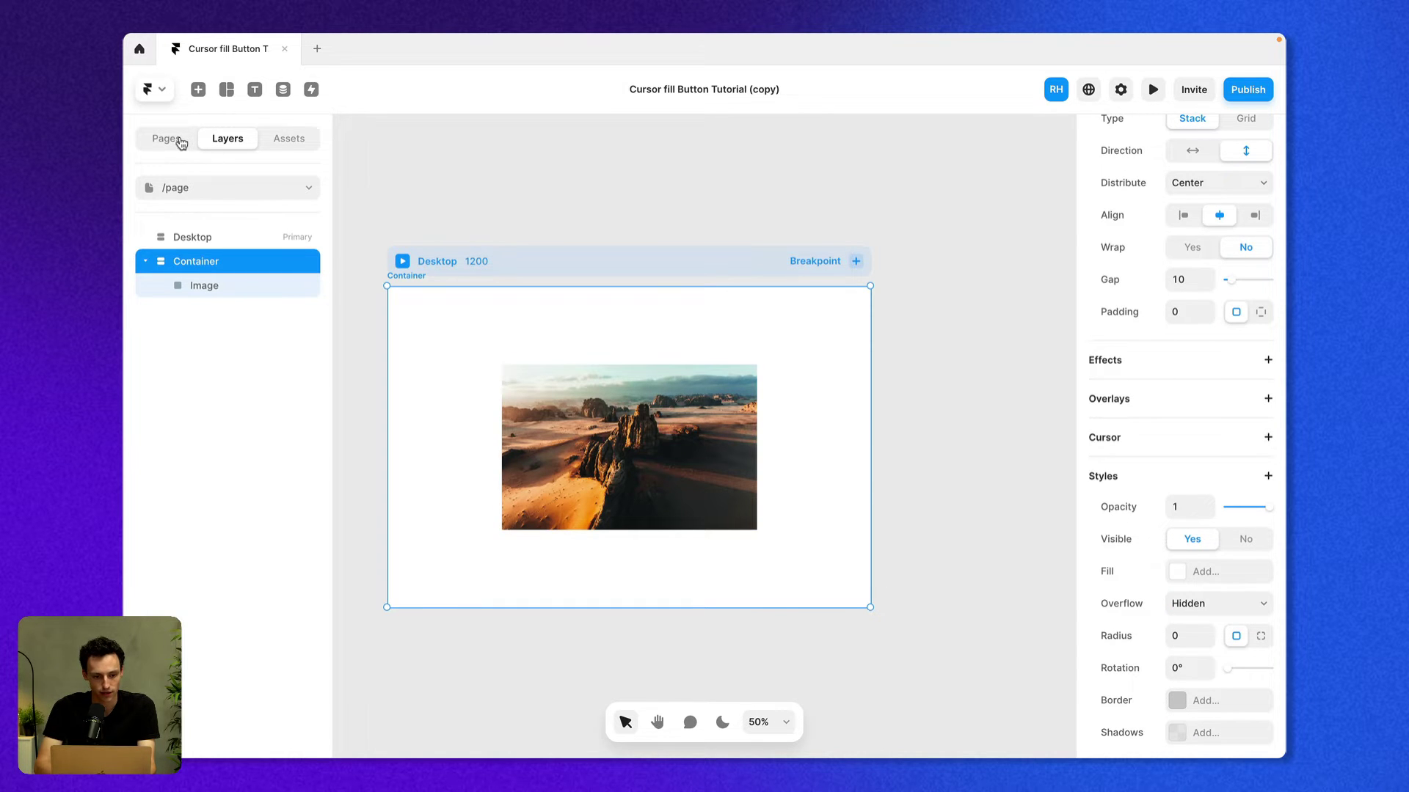
Open the Home page, preview its VIEW cursor-fill demo, then return to the editor.
click(180, 143)
click(220, 214)
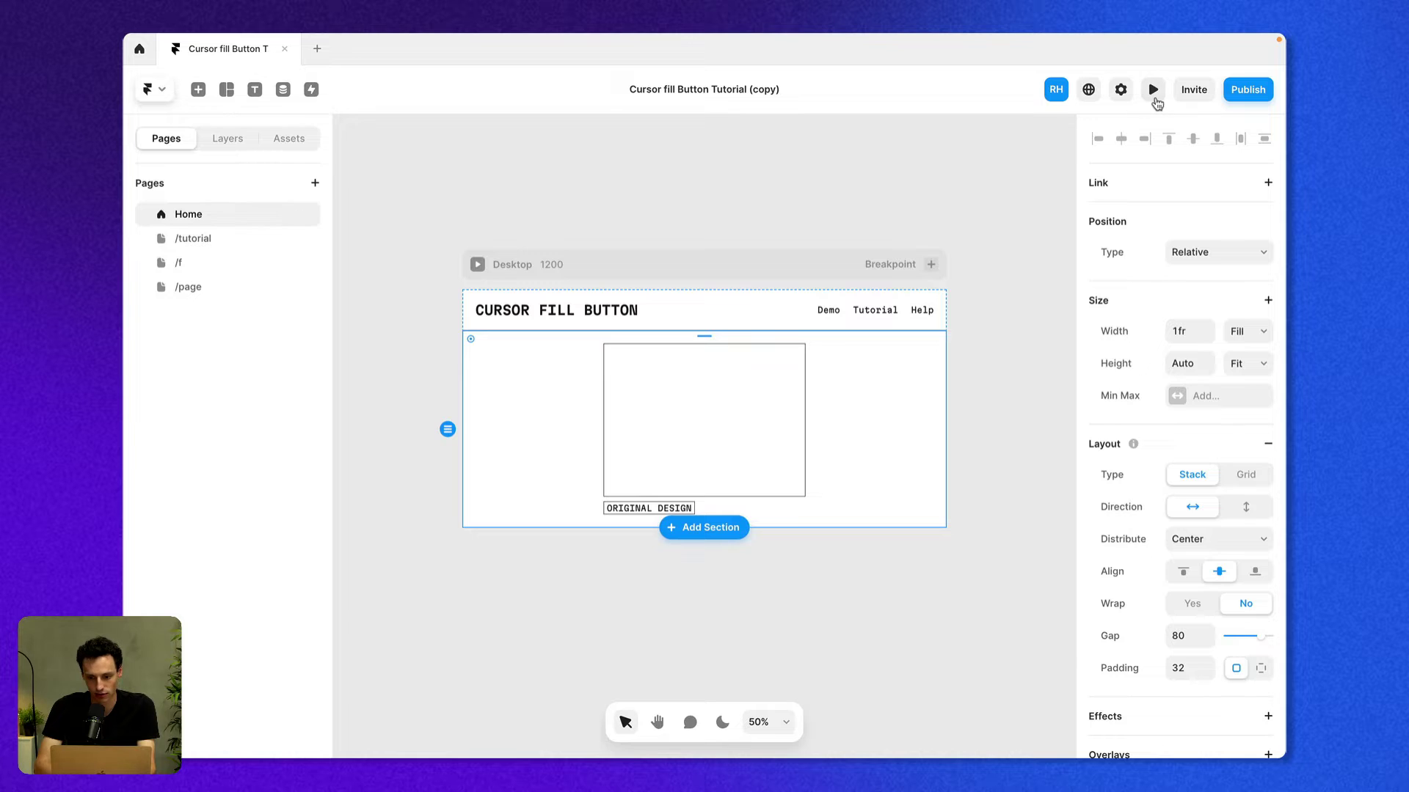
click(1154, 100)
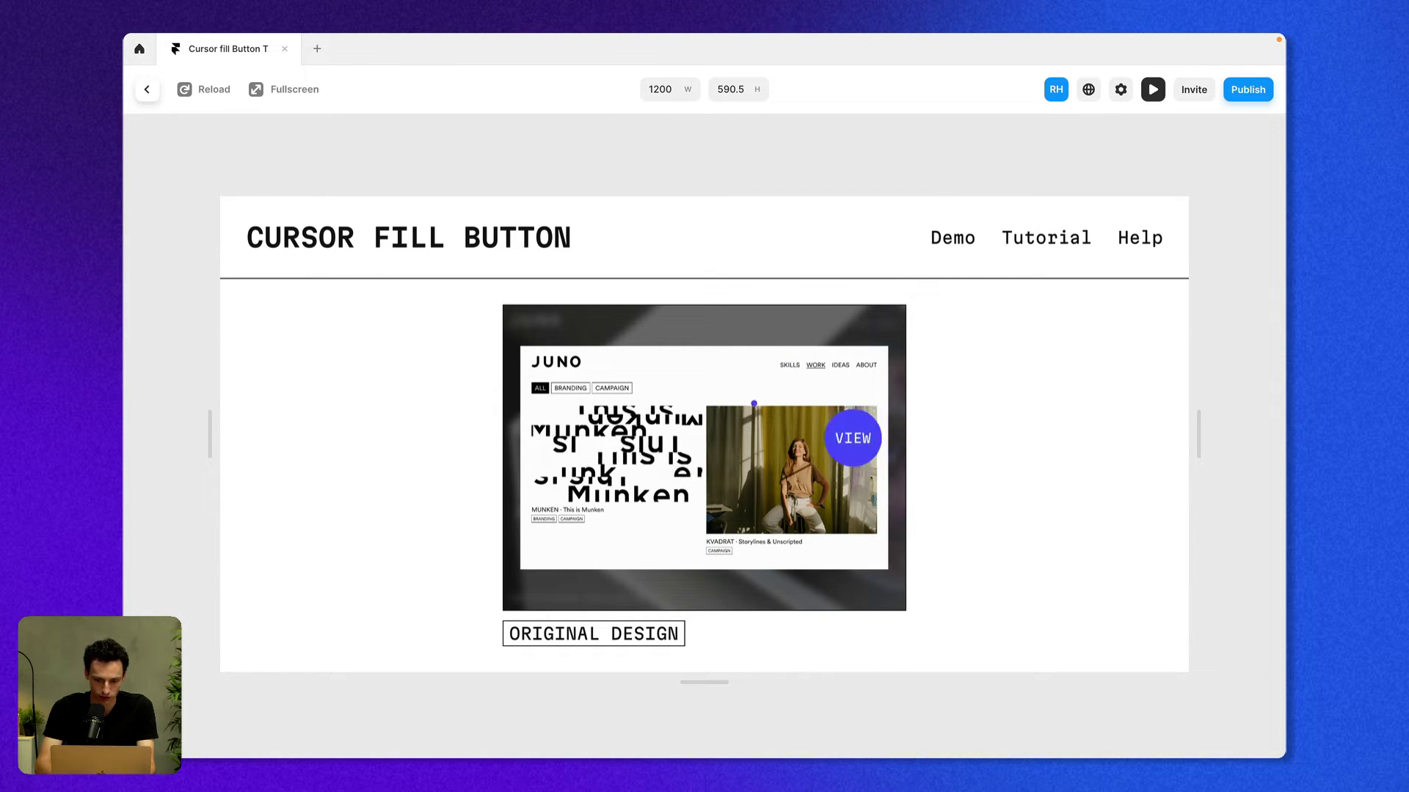
click(148, 97)
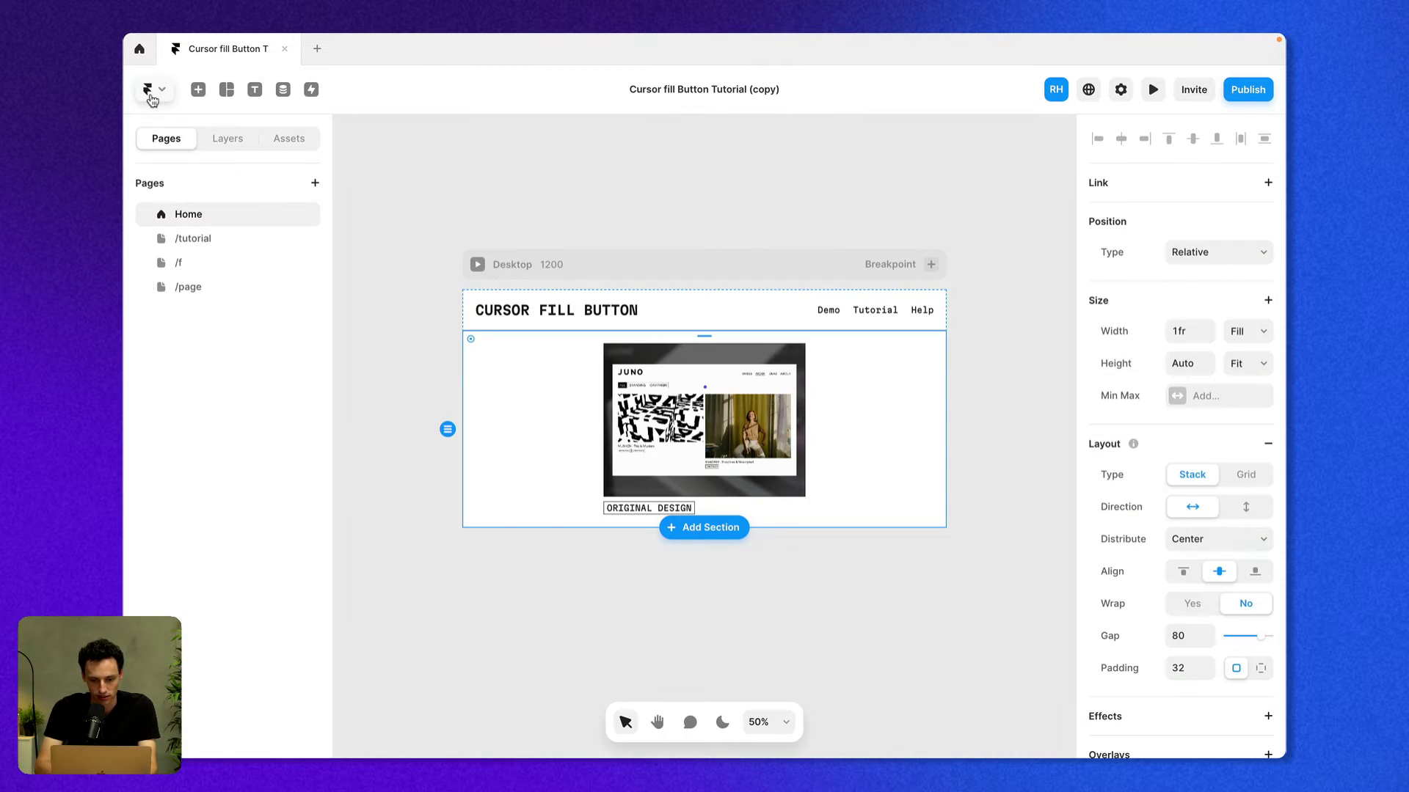
On /page, draw a small frame to the left of the Desktop frame.
click(240, 293)
scroll(574, 412, left, 3)
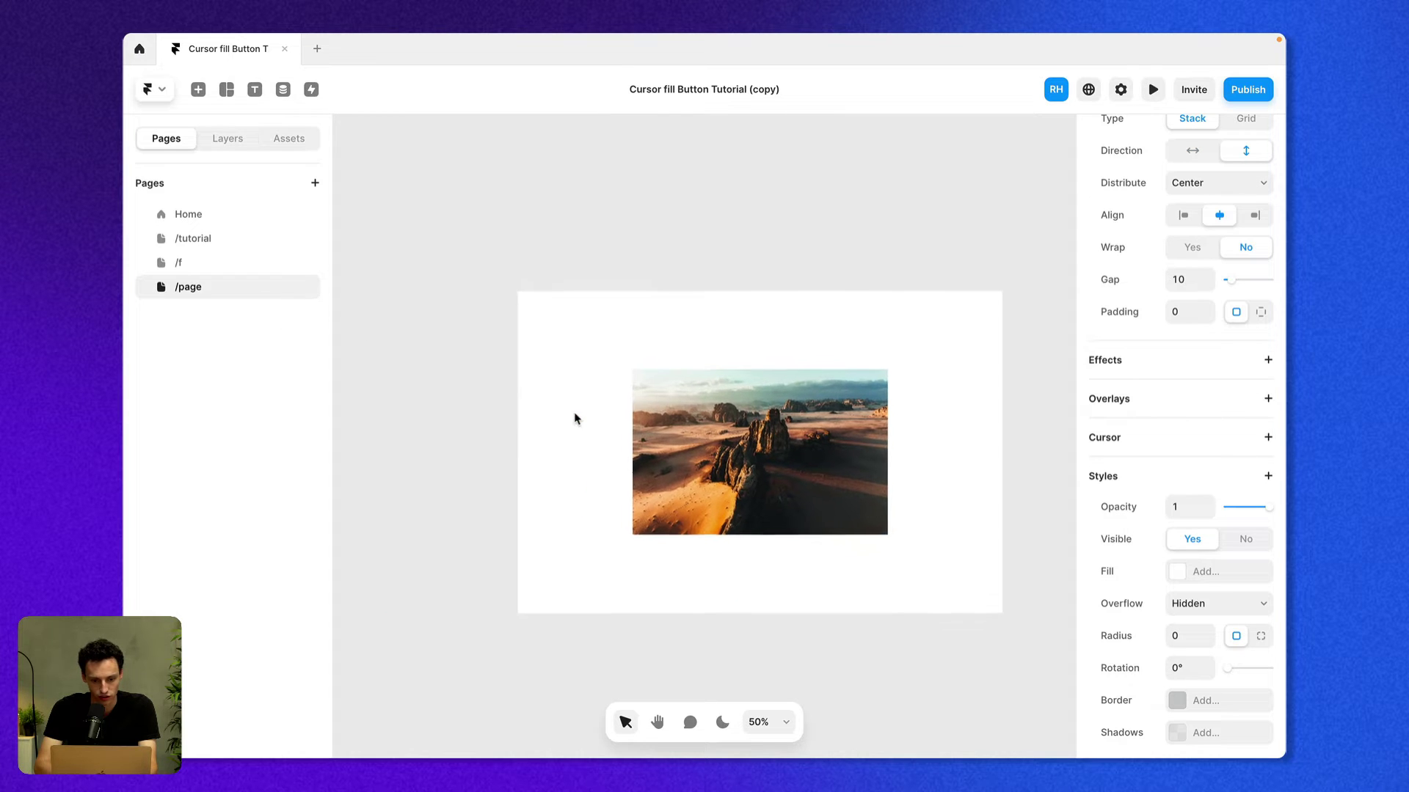
click(440, 378)
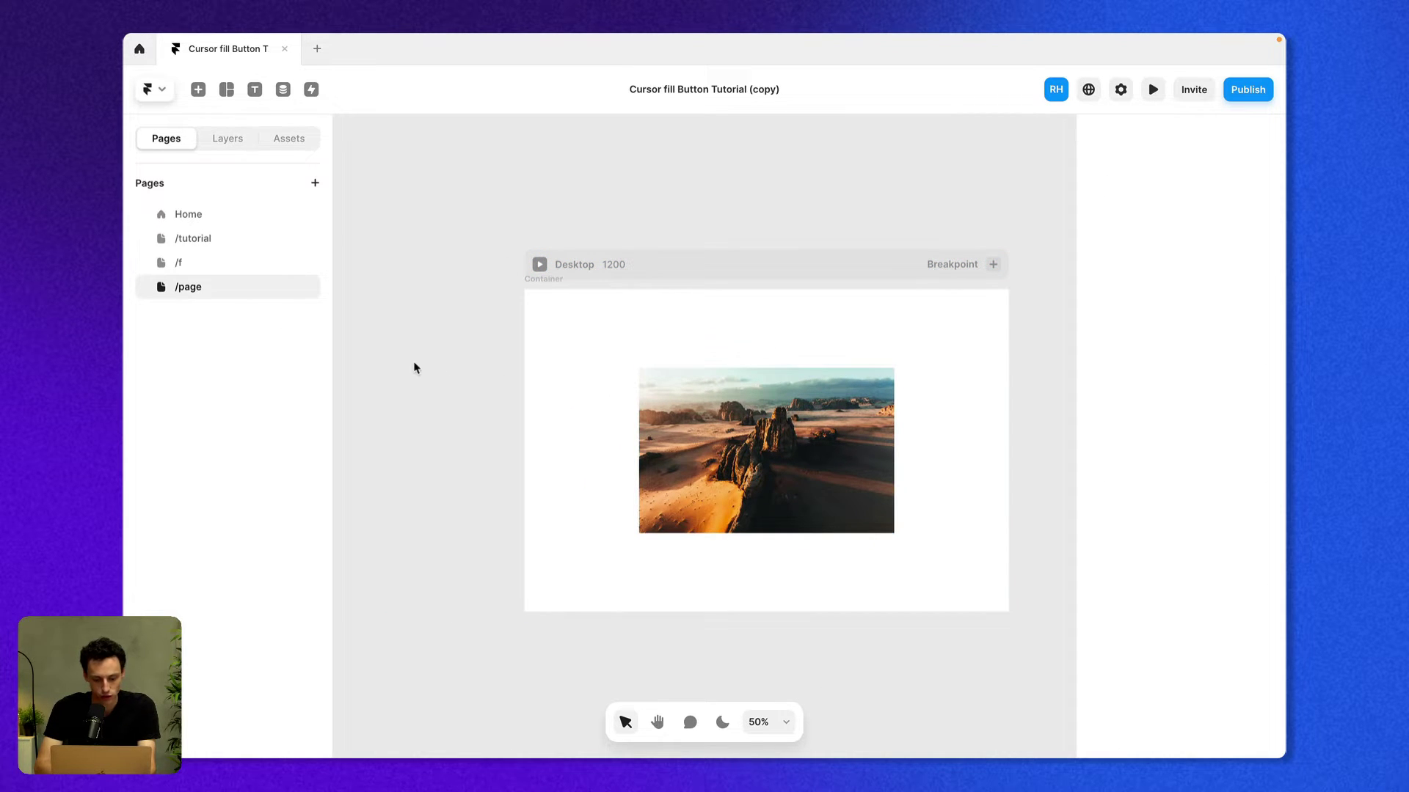
key(f)
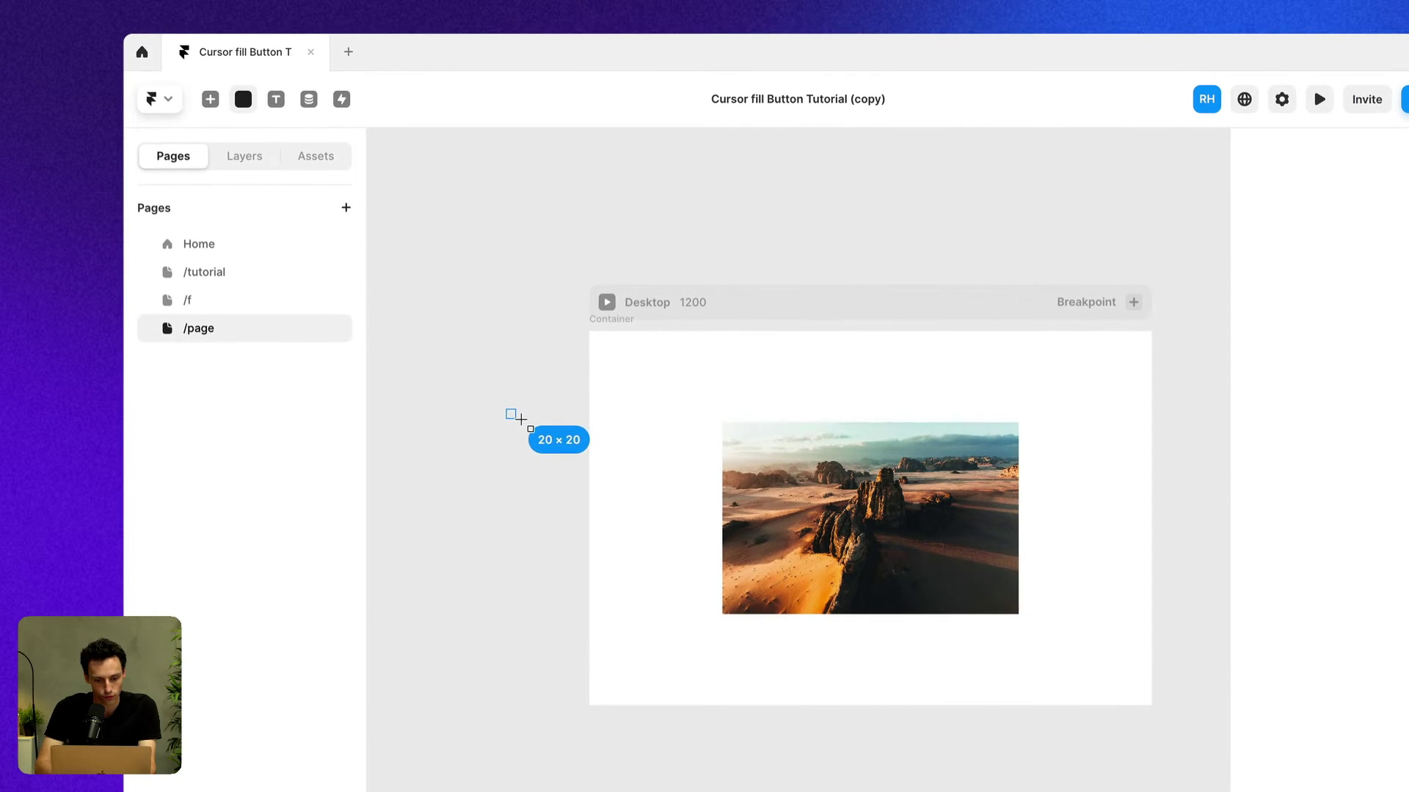
drag(520, 419, 524, 424)
Make the frame a 25×25 circle with the Blue fill style and radius 999.
click(1268, 331)
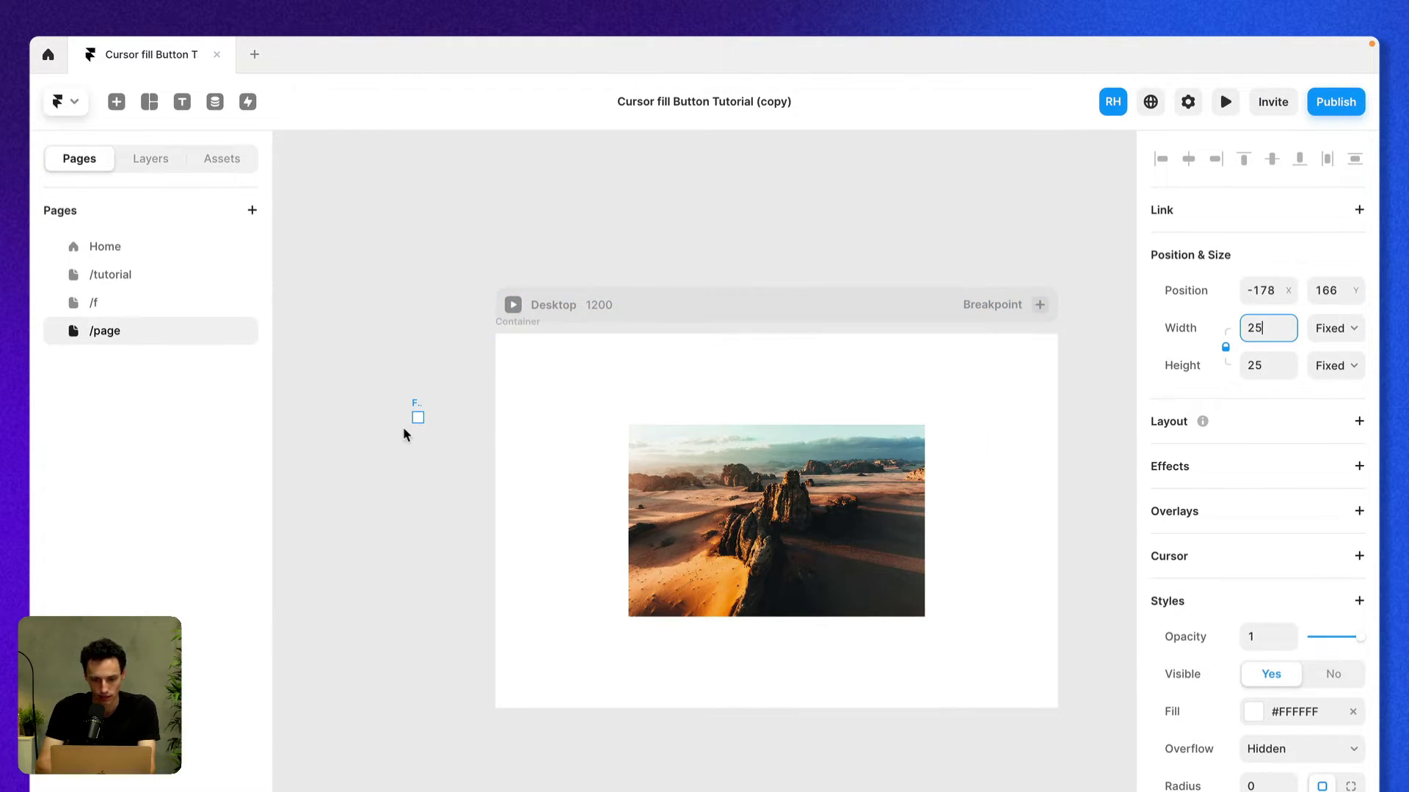
scroll(403, 432, up, 5)
scroll(1203, 726, down, 3)
click(1255, 509)
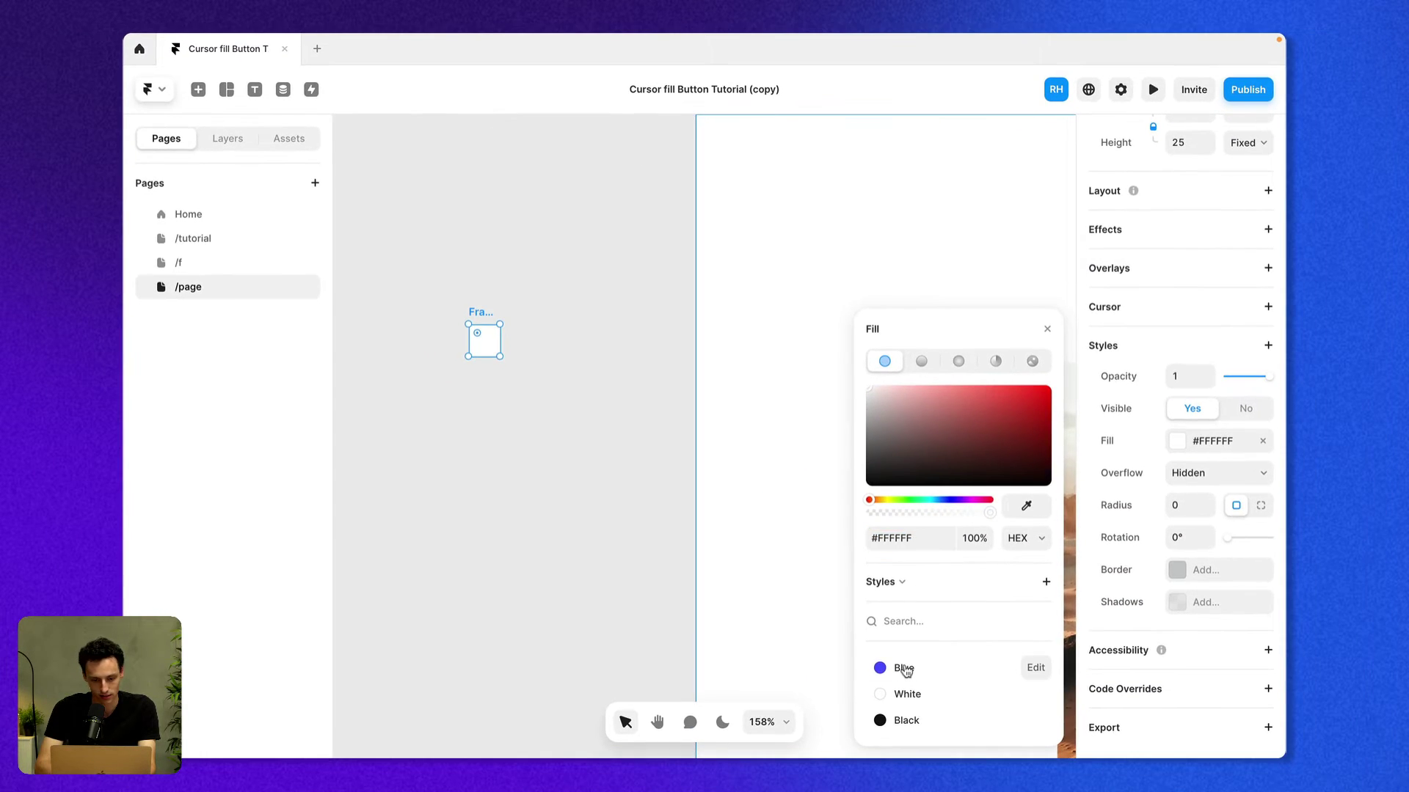
click(904, 668)
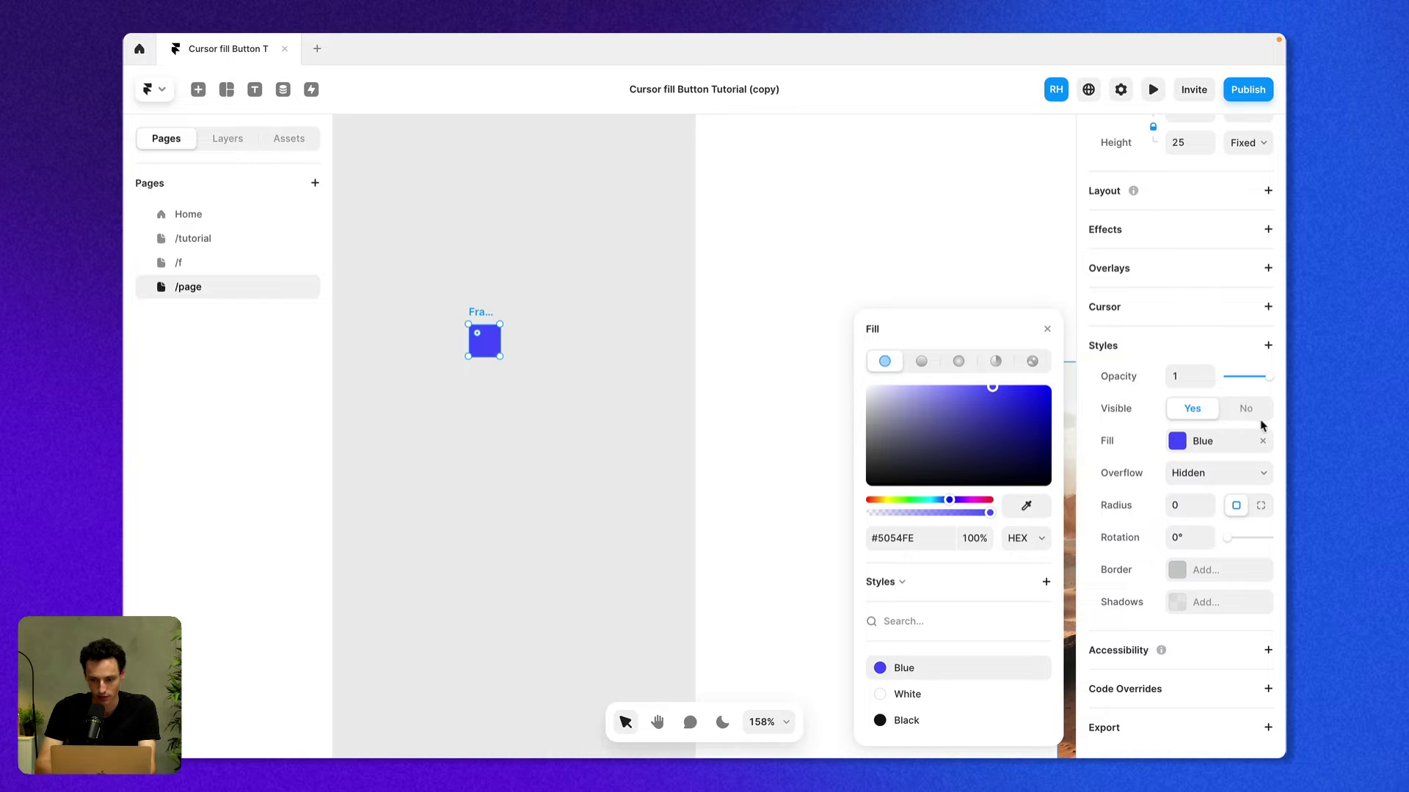
click(1187, 510)
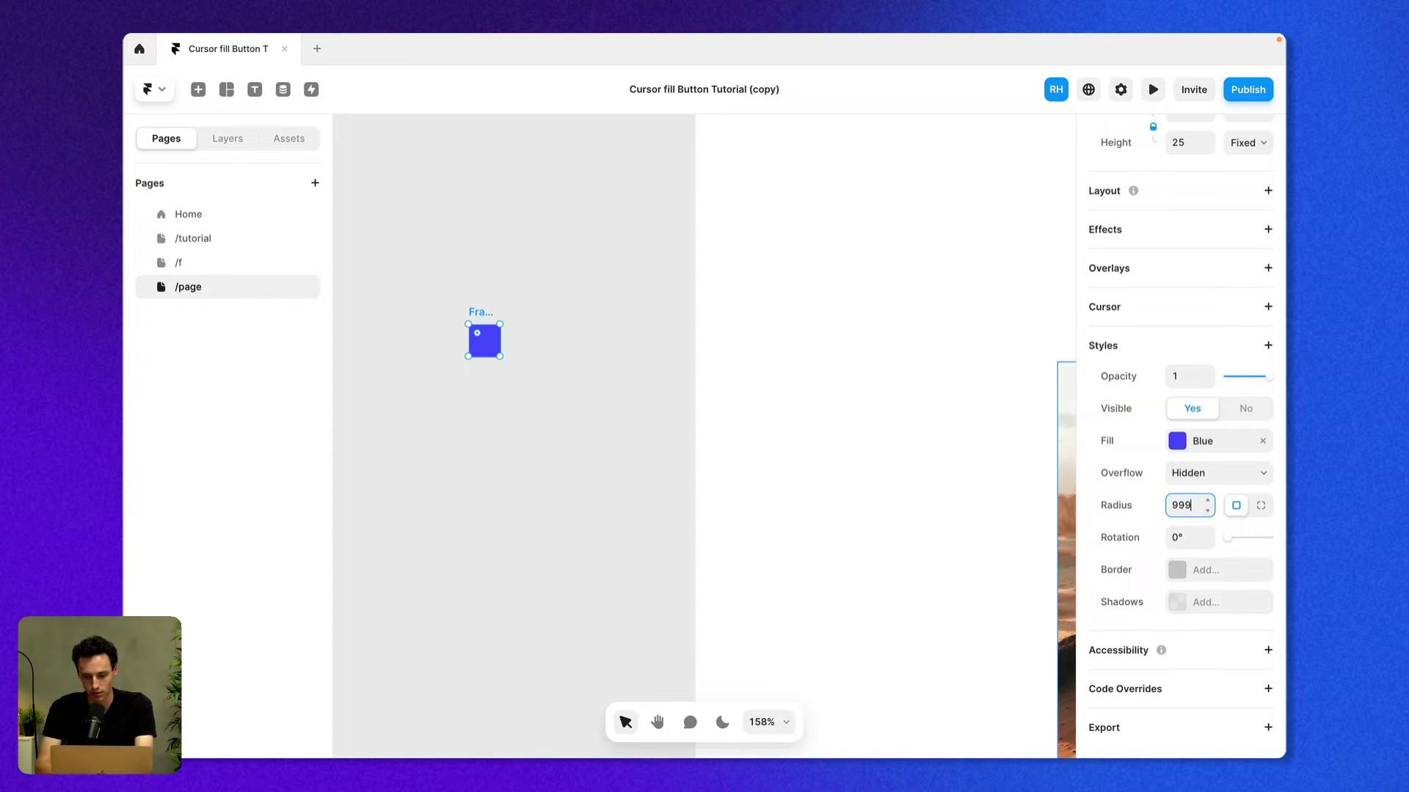
key(Return)
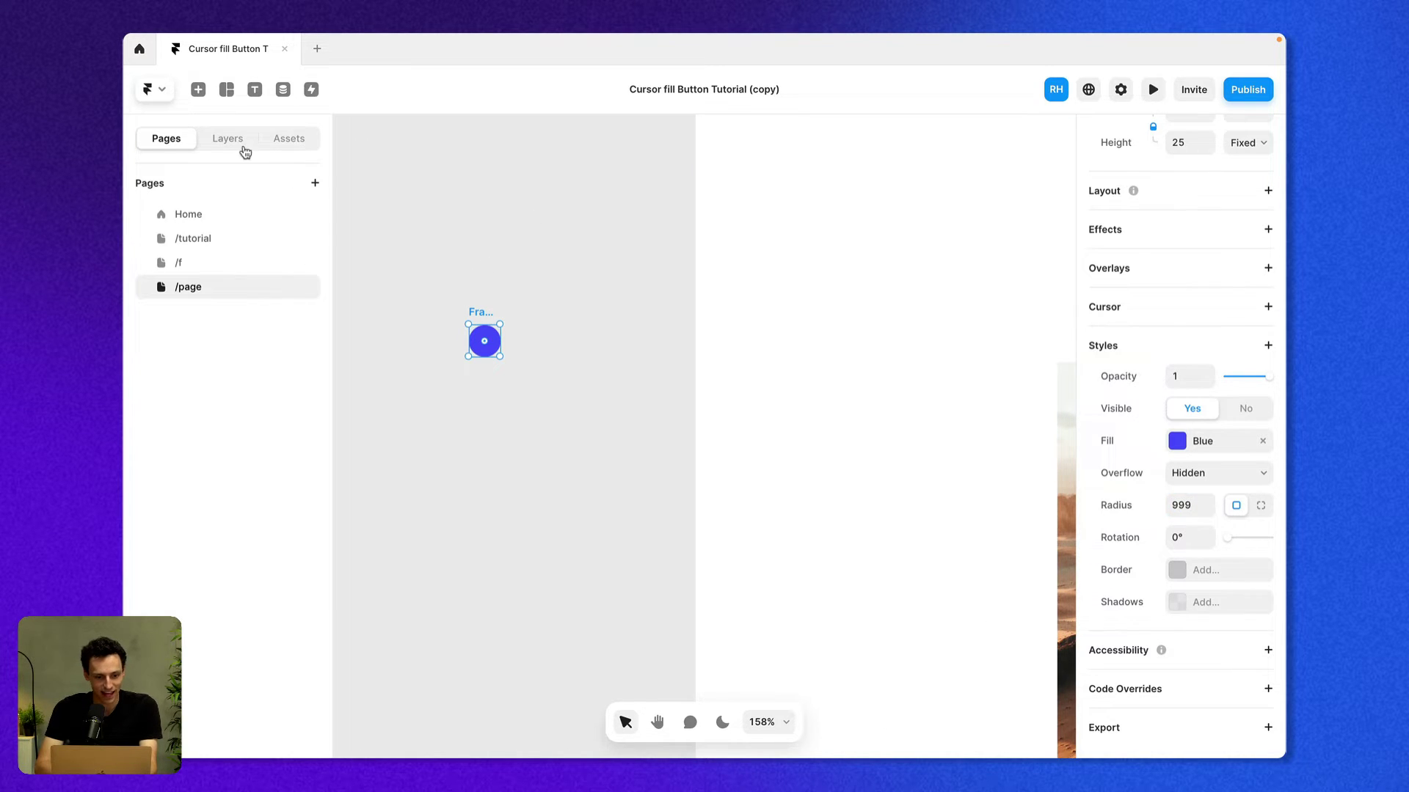
Make the blue circle a Step1 component and add a Variant 2 enlarged to 51×51.
click(241, 143)
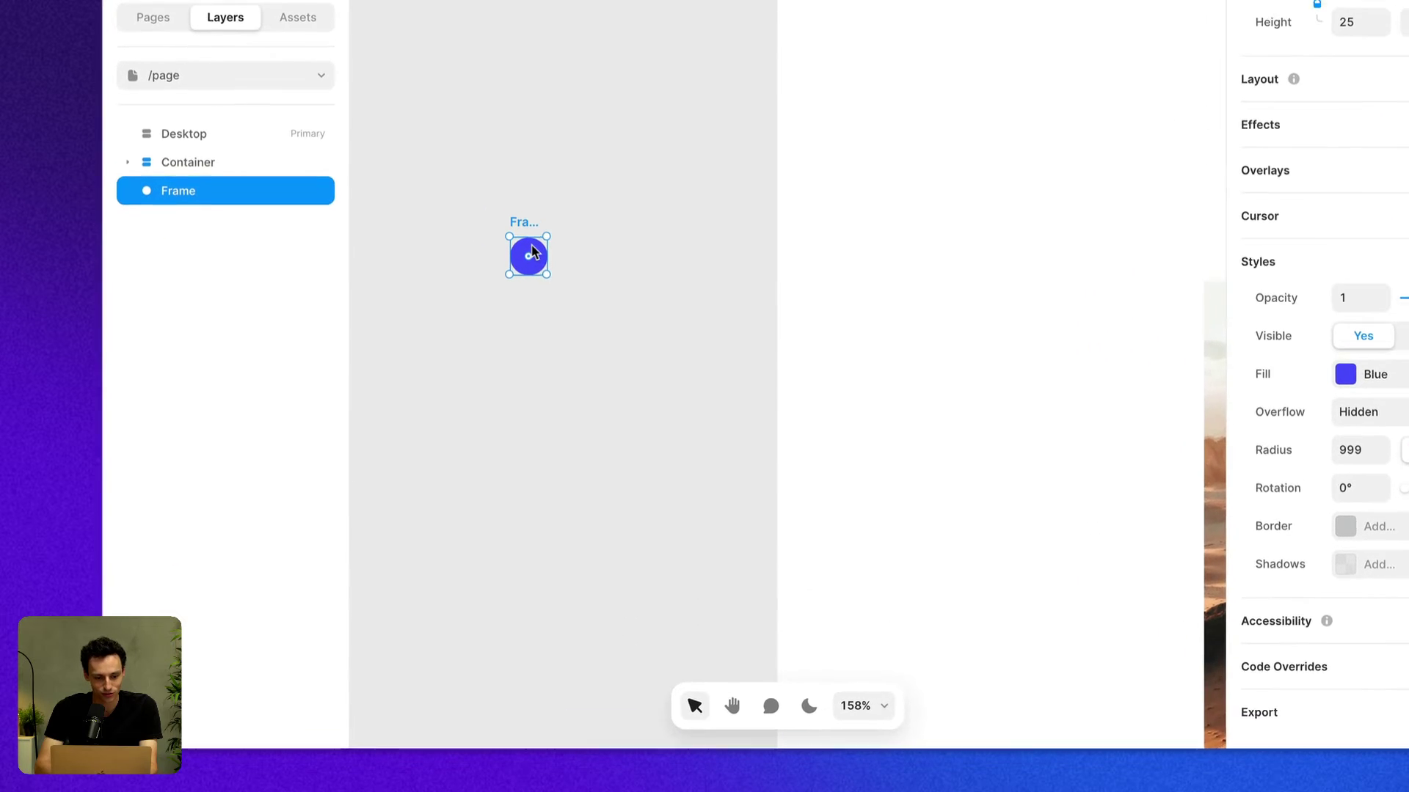
right_click(532, 252)
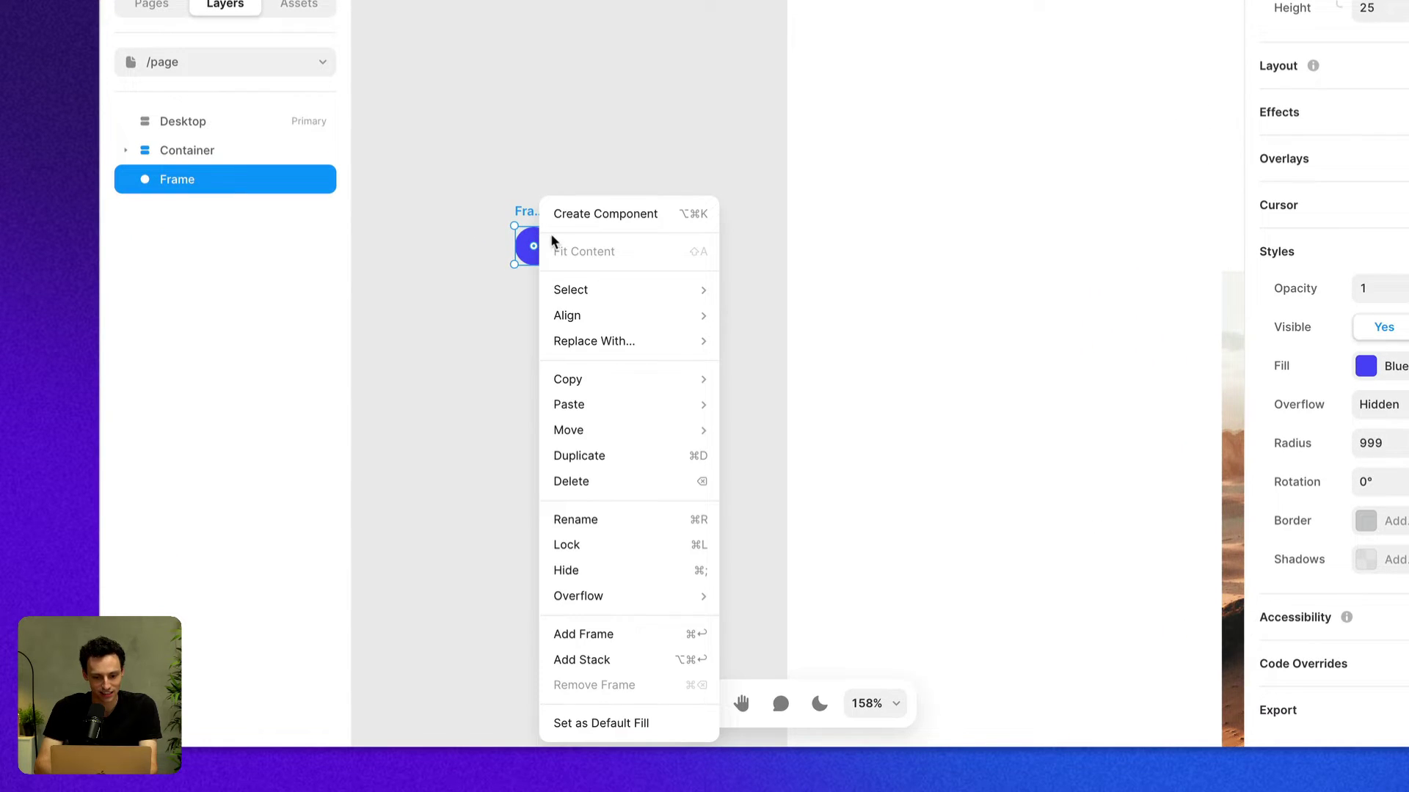
click(581, 221)
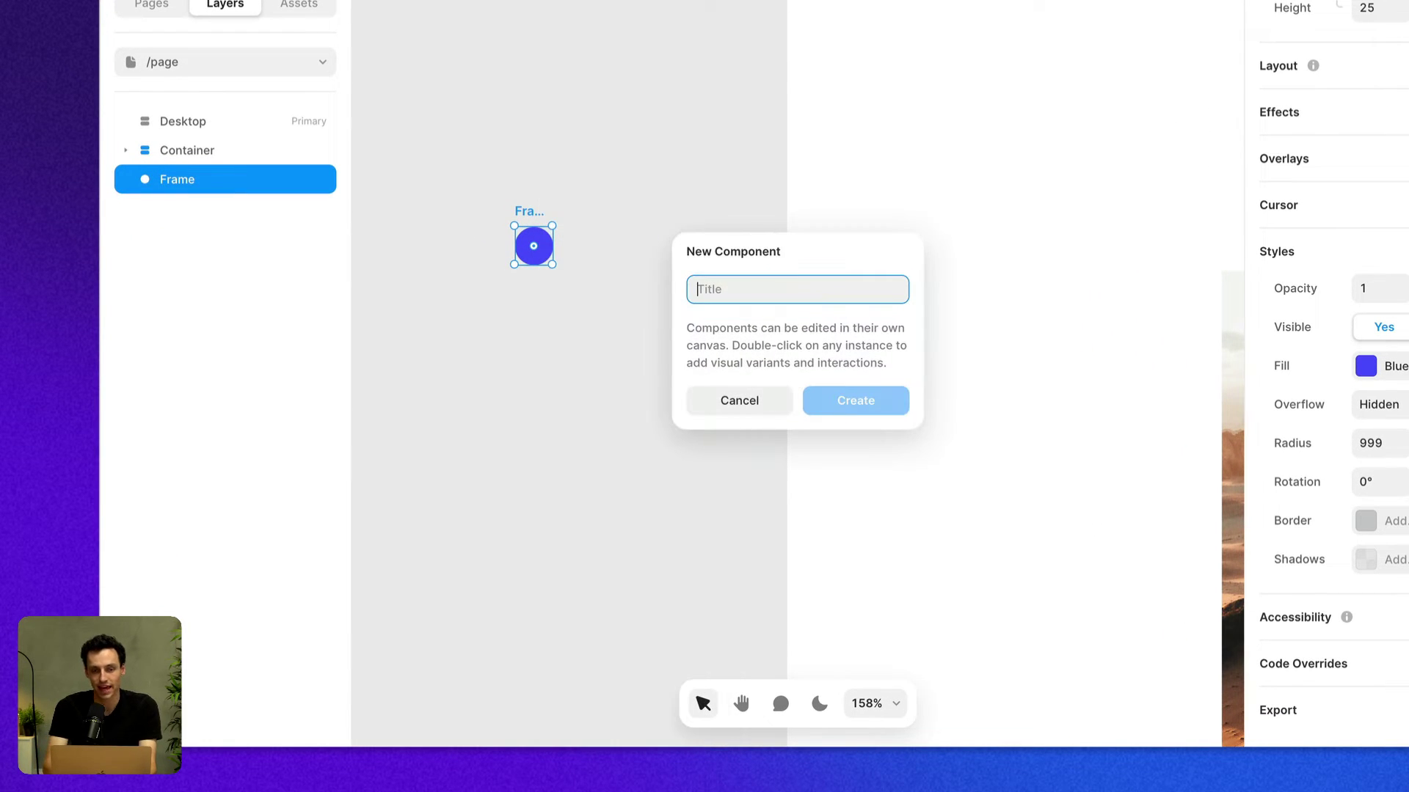
text(Step1)
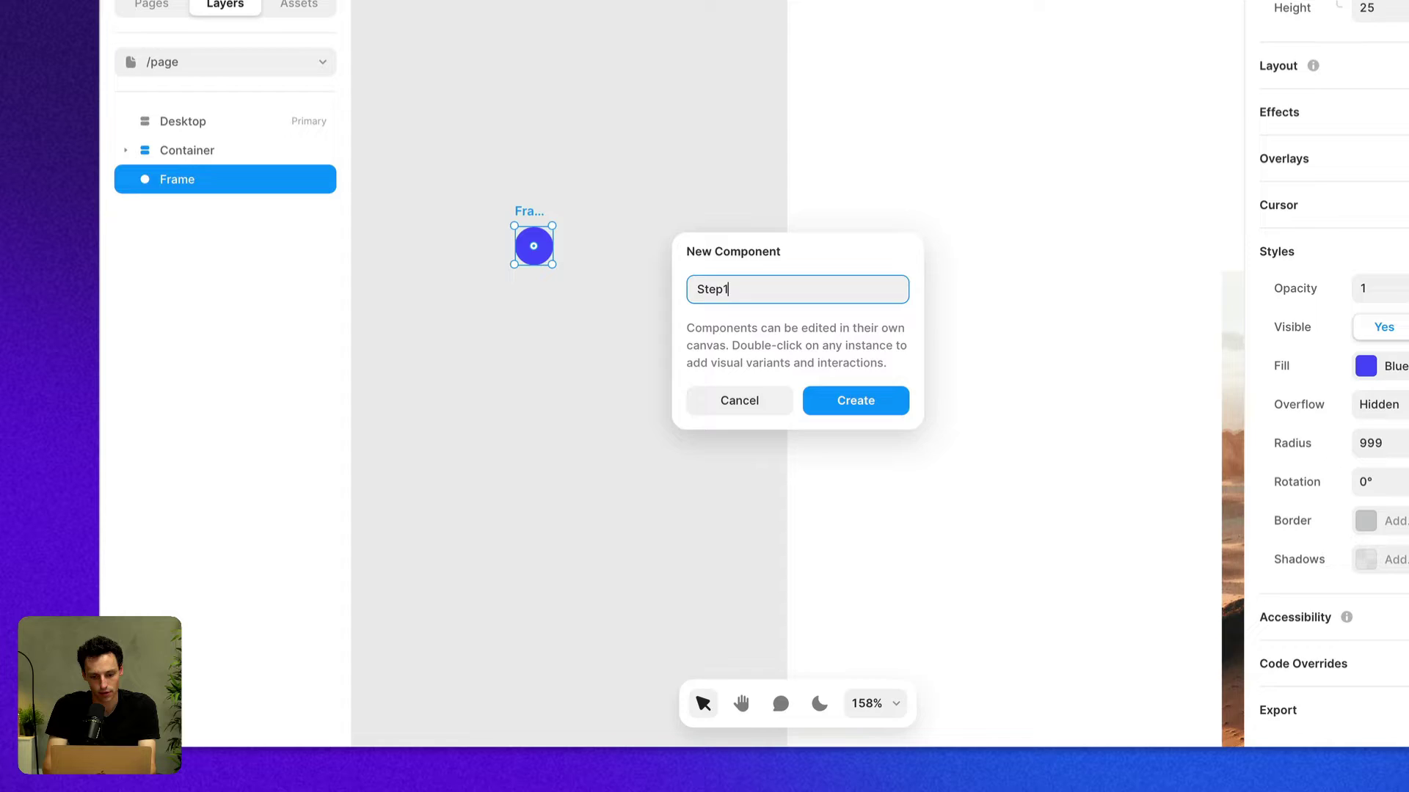
key(Return)
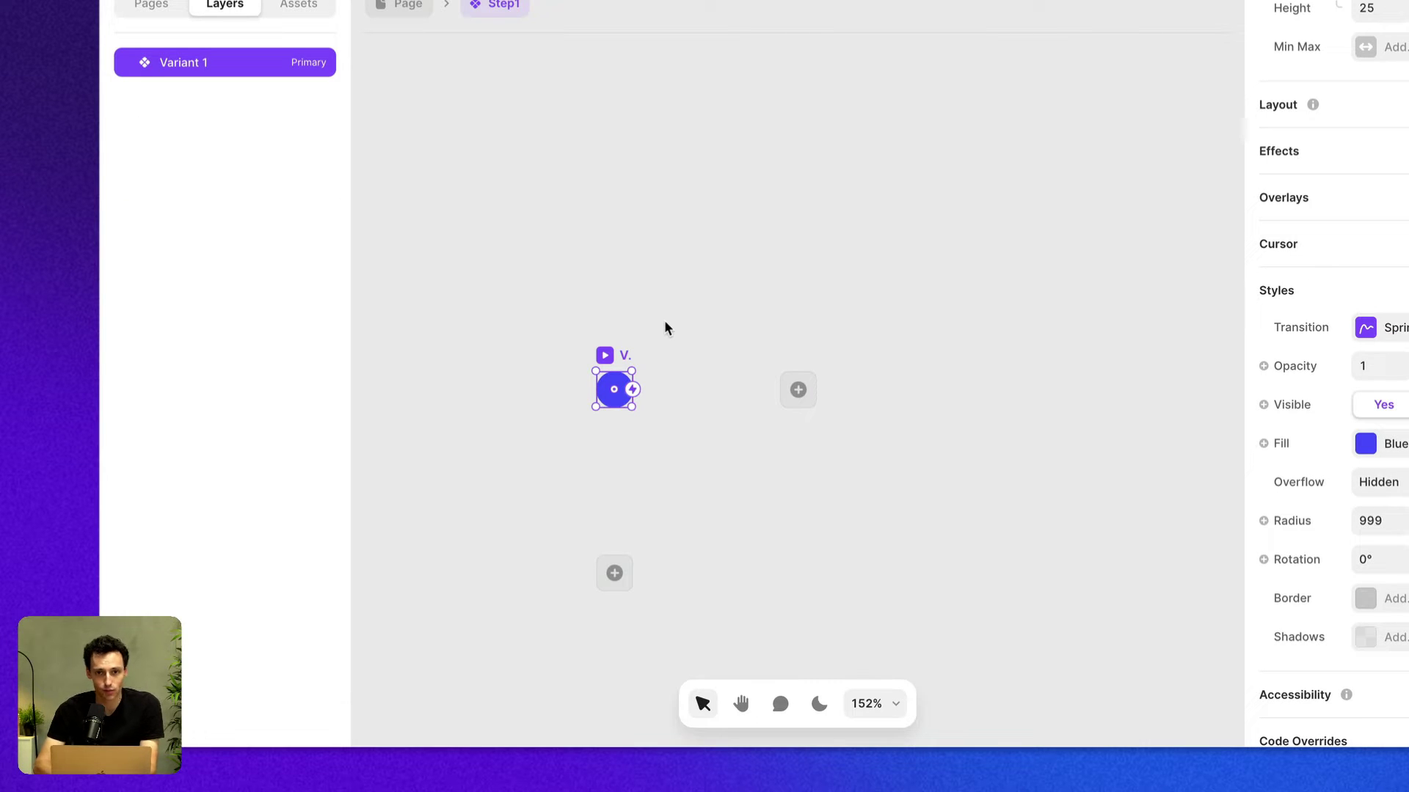
click(798, 391)
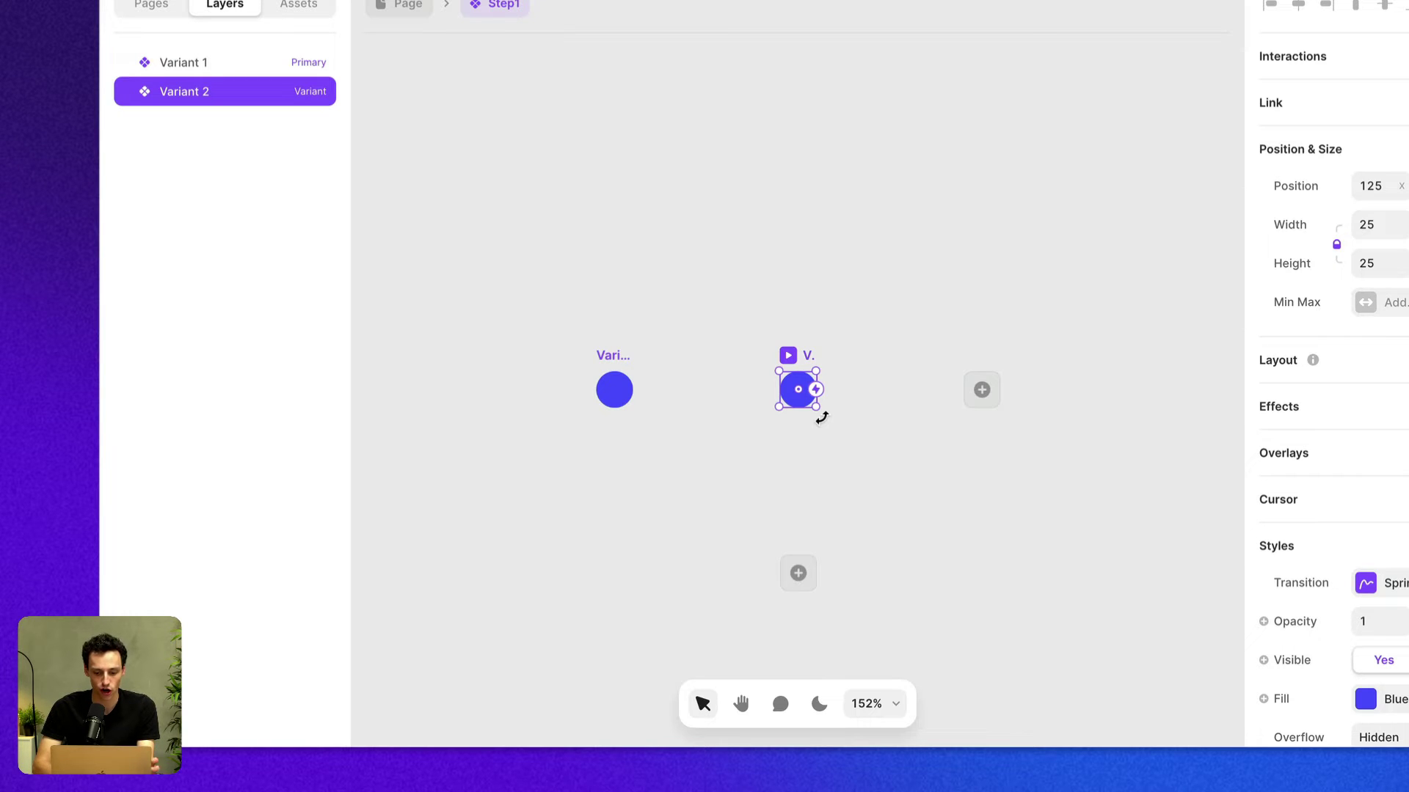
drag(820, 402, 855, 402)
Add CLICK text in Variant 2, colour #FFFFFF, Bold, size 8.
key(t)
click(794, 386)
text(CLICK)
scroll(1321, 440, down, 8)
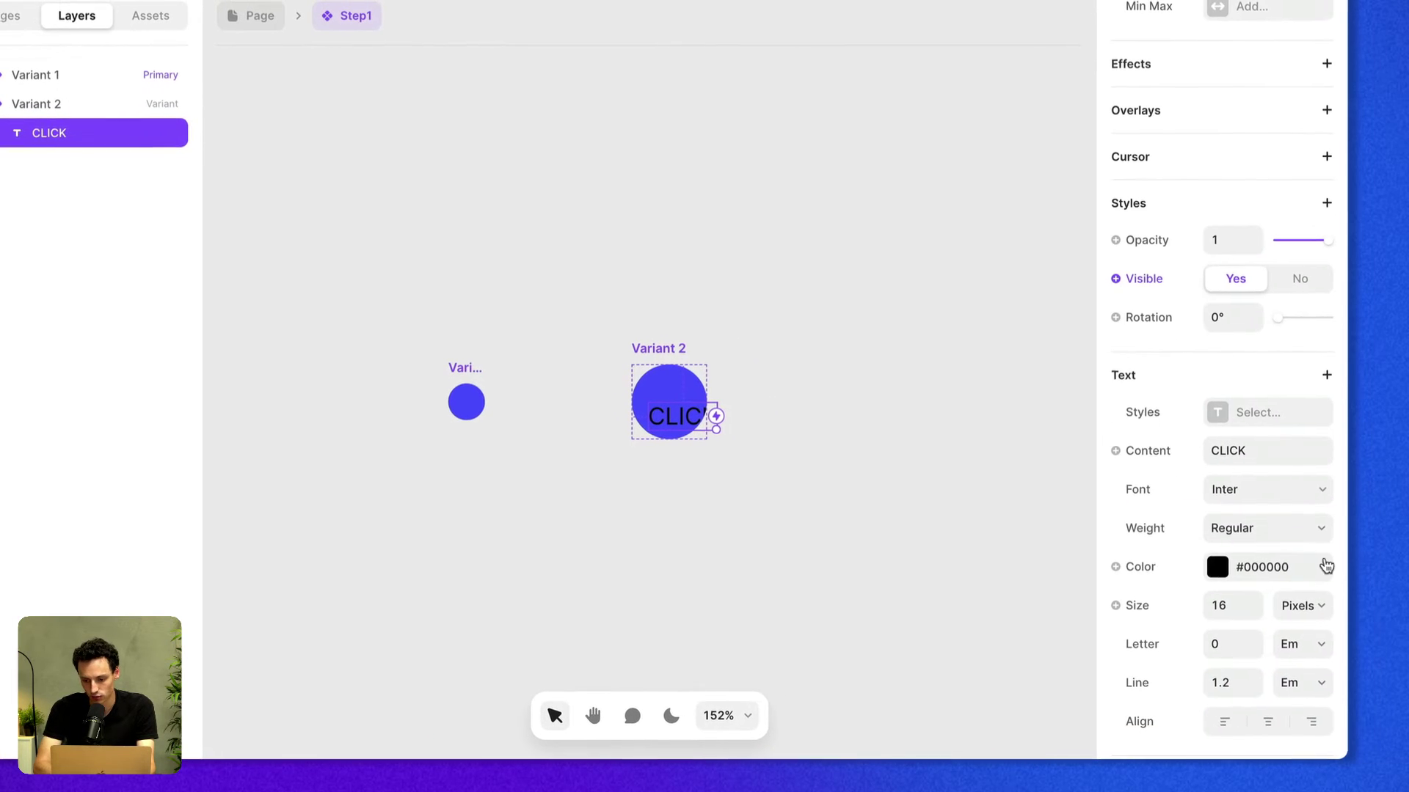
click(1218, 565)
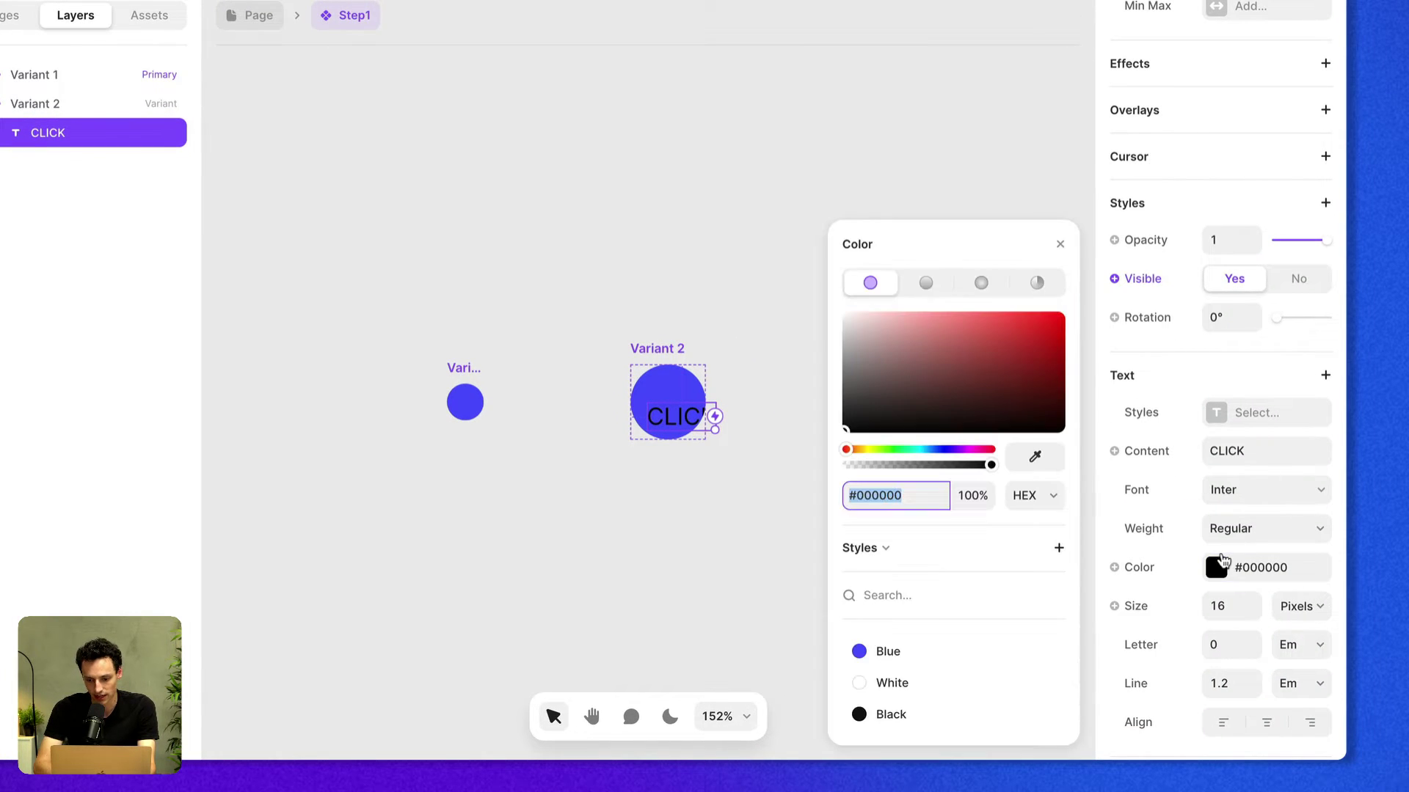
text(ffffff)
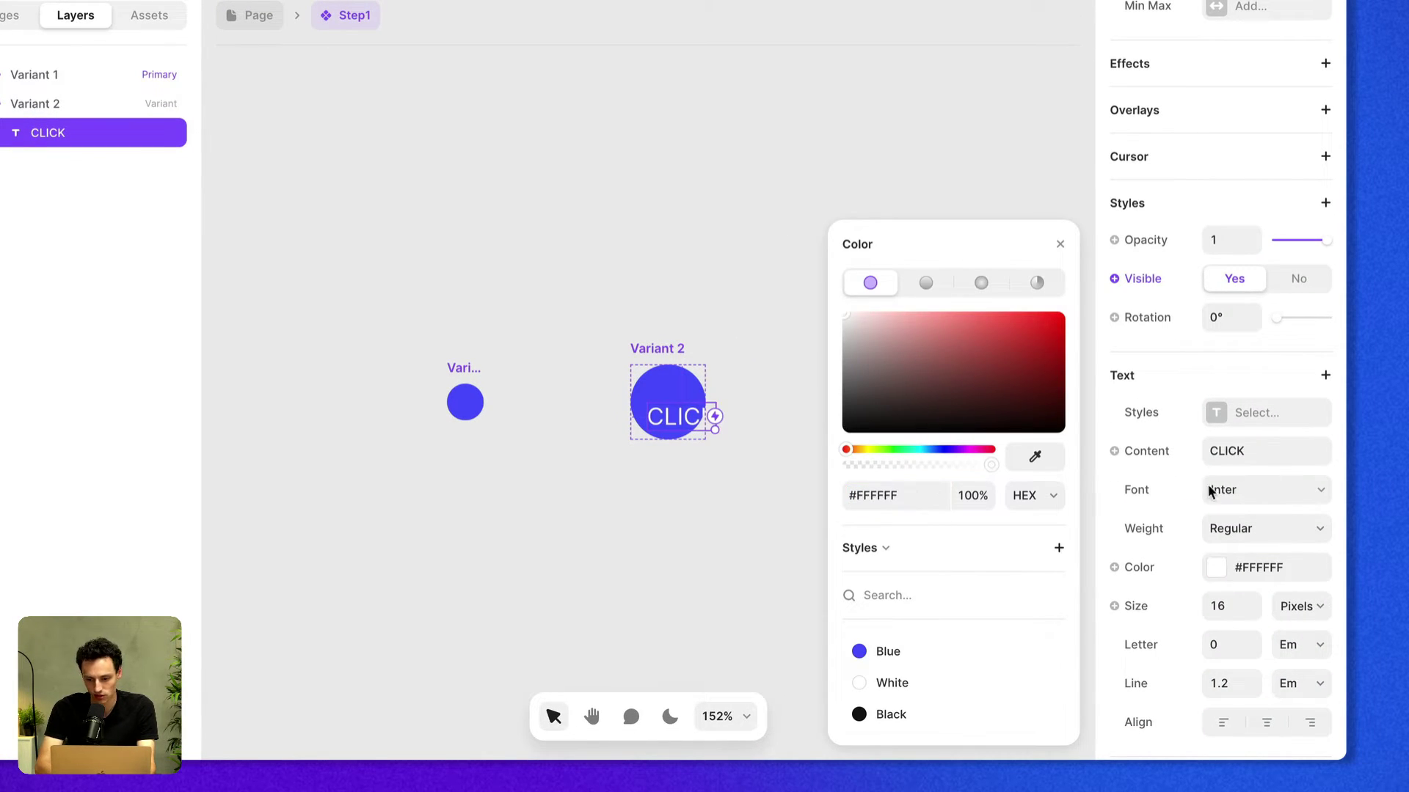
click(1256, 533)
click(1256, 653)
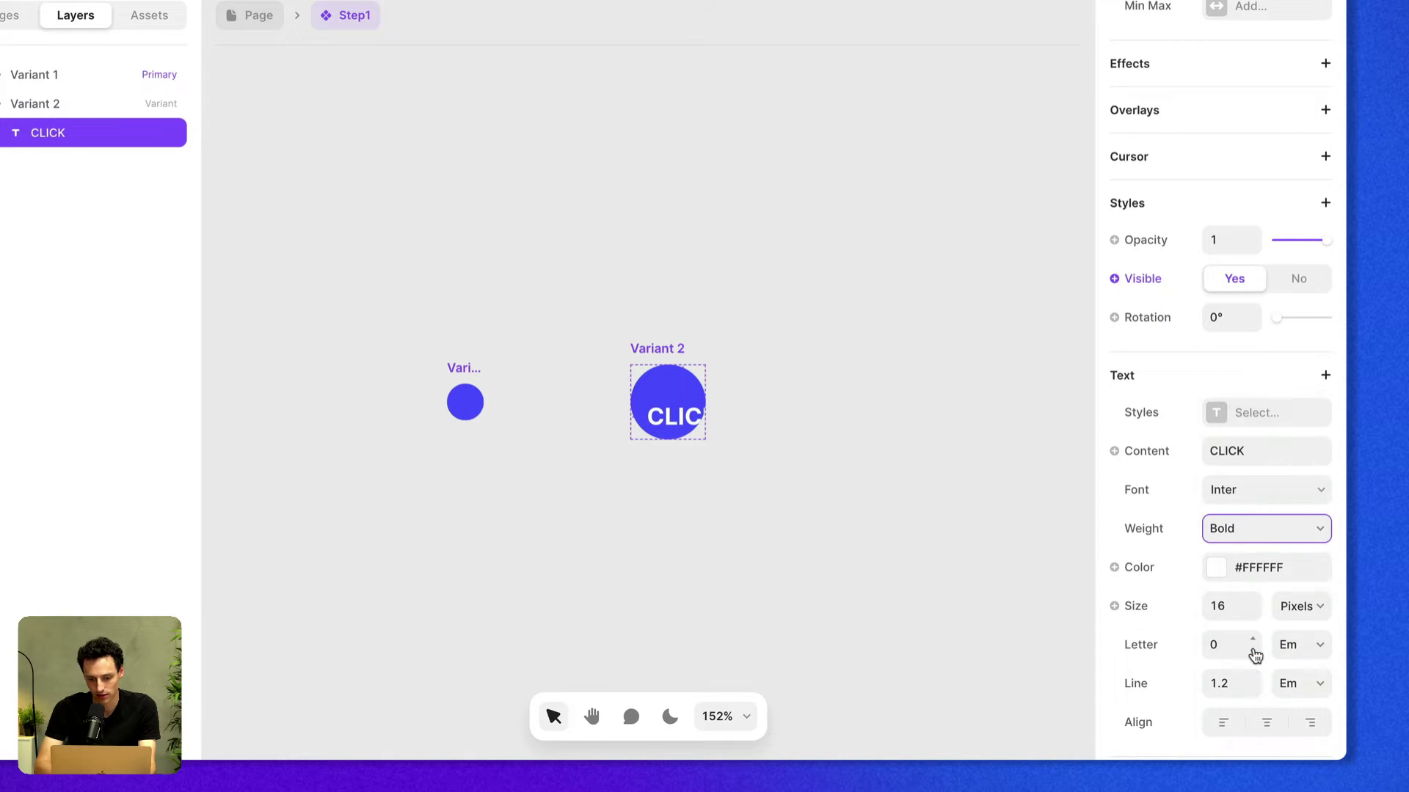
click(1229, 607)
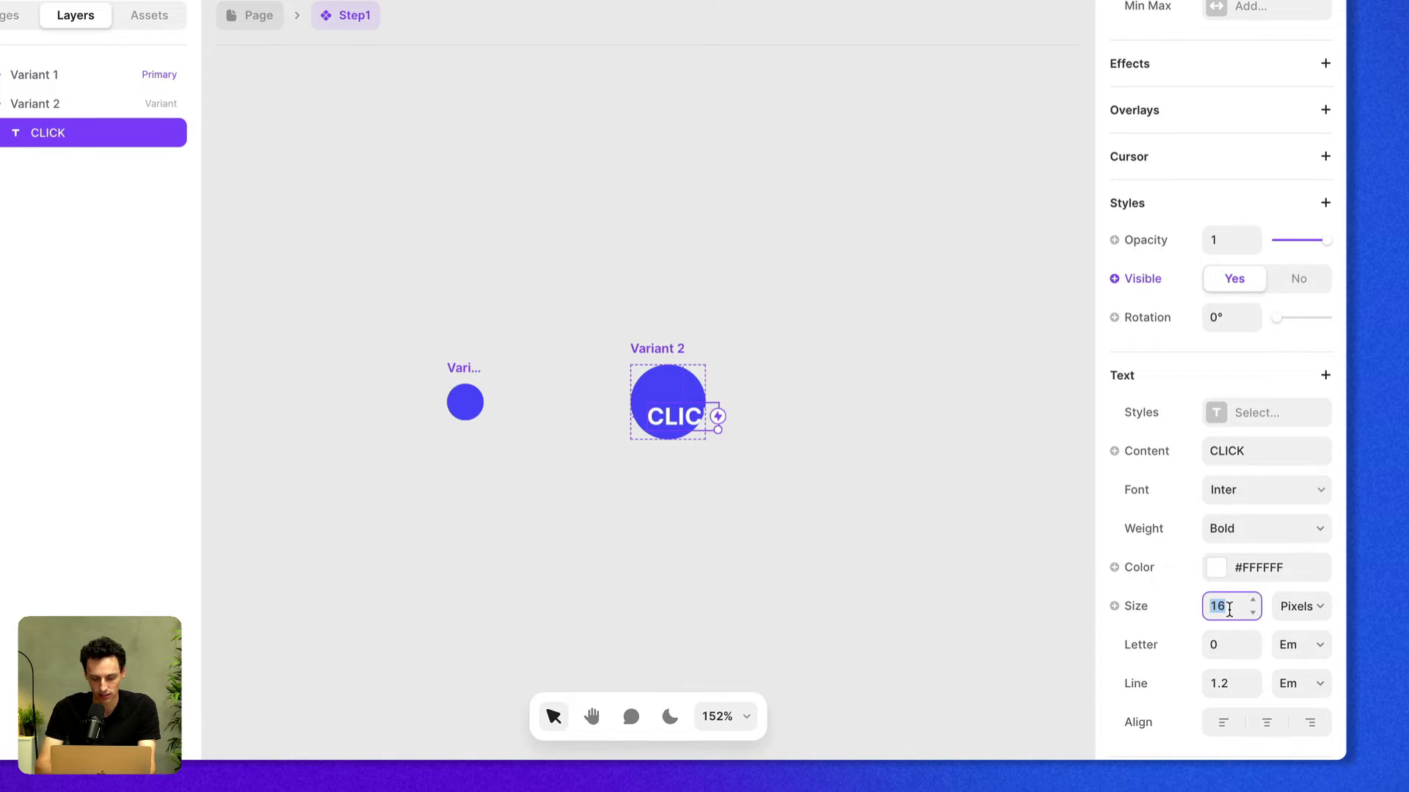
text(12)
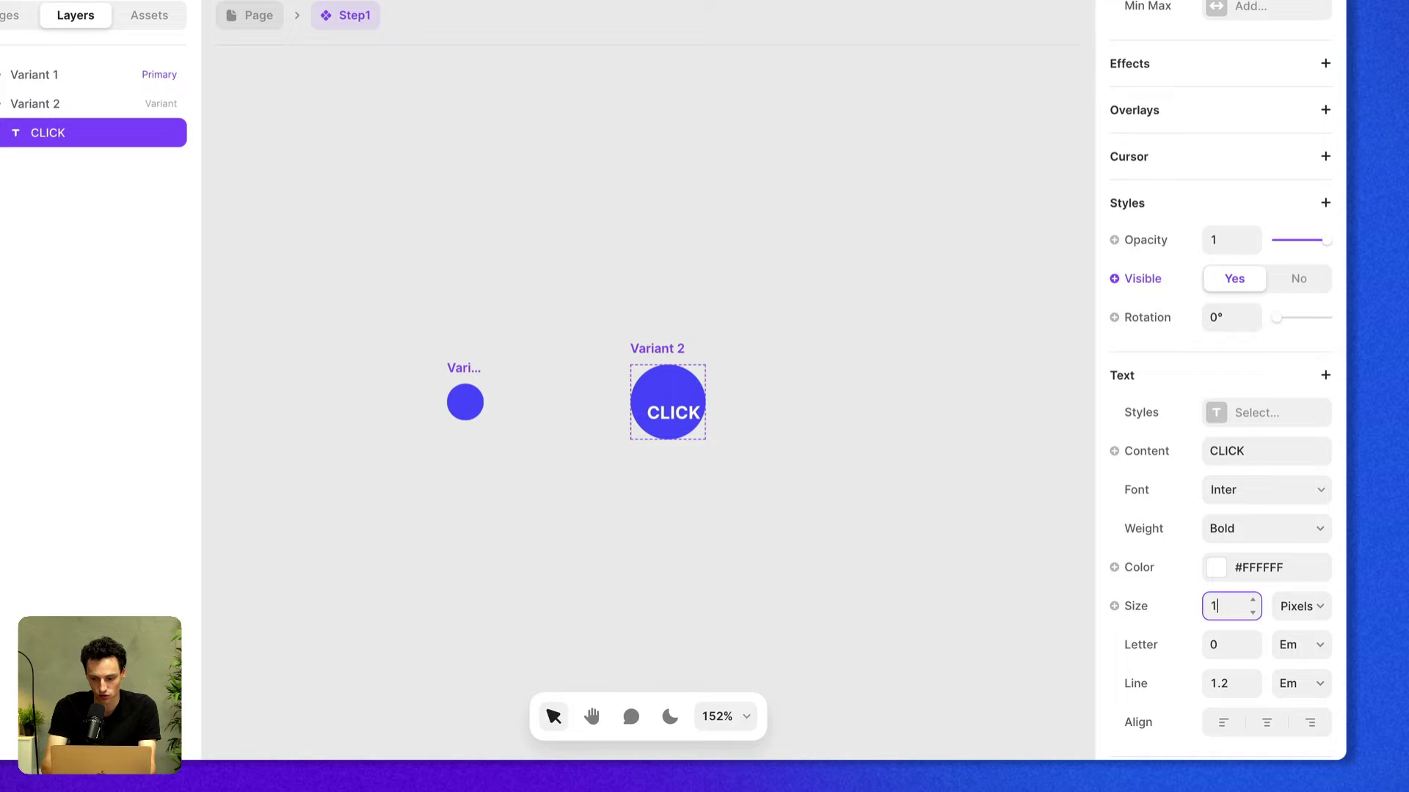
key(BackSpace)
text(8)
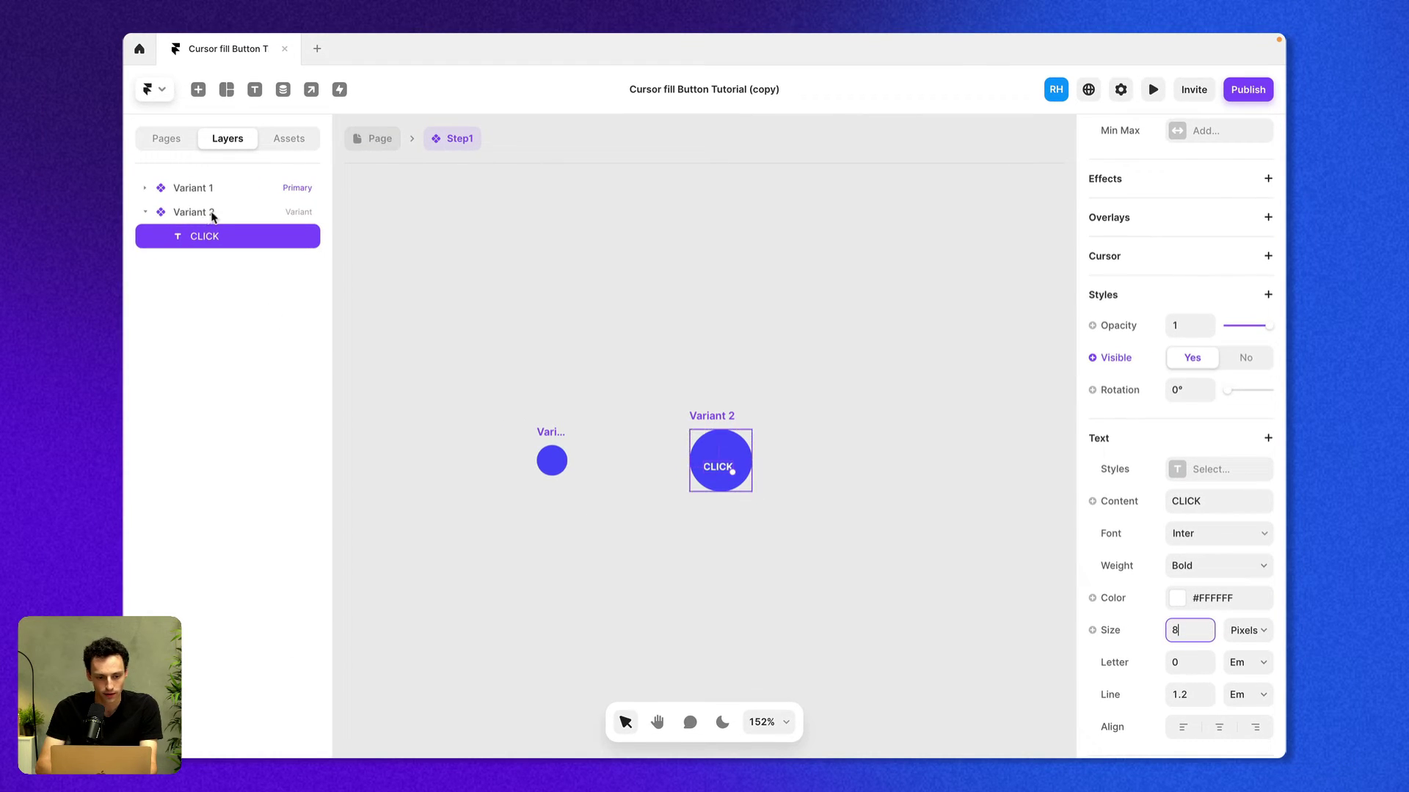
Give the Variant 2 frame a stack layout to centre the CLICK text.
click(213, 215)
click(1266, 437)
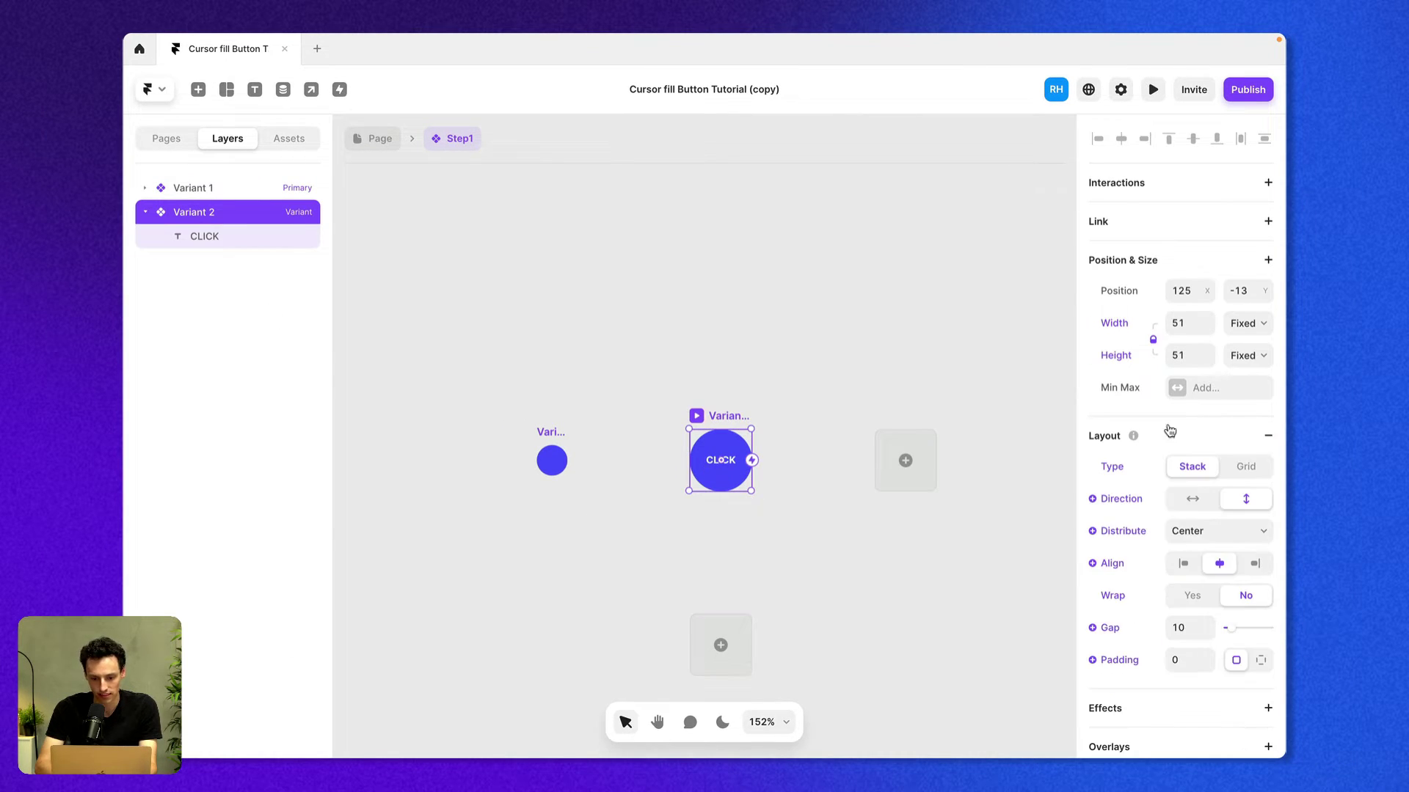
click(826, 327)
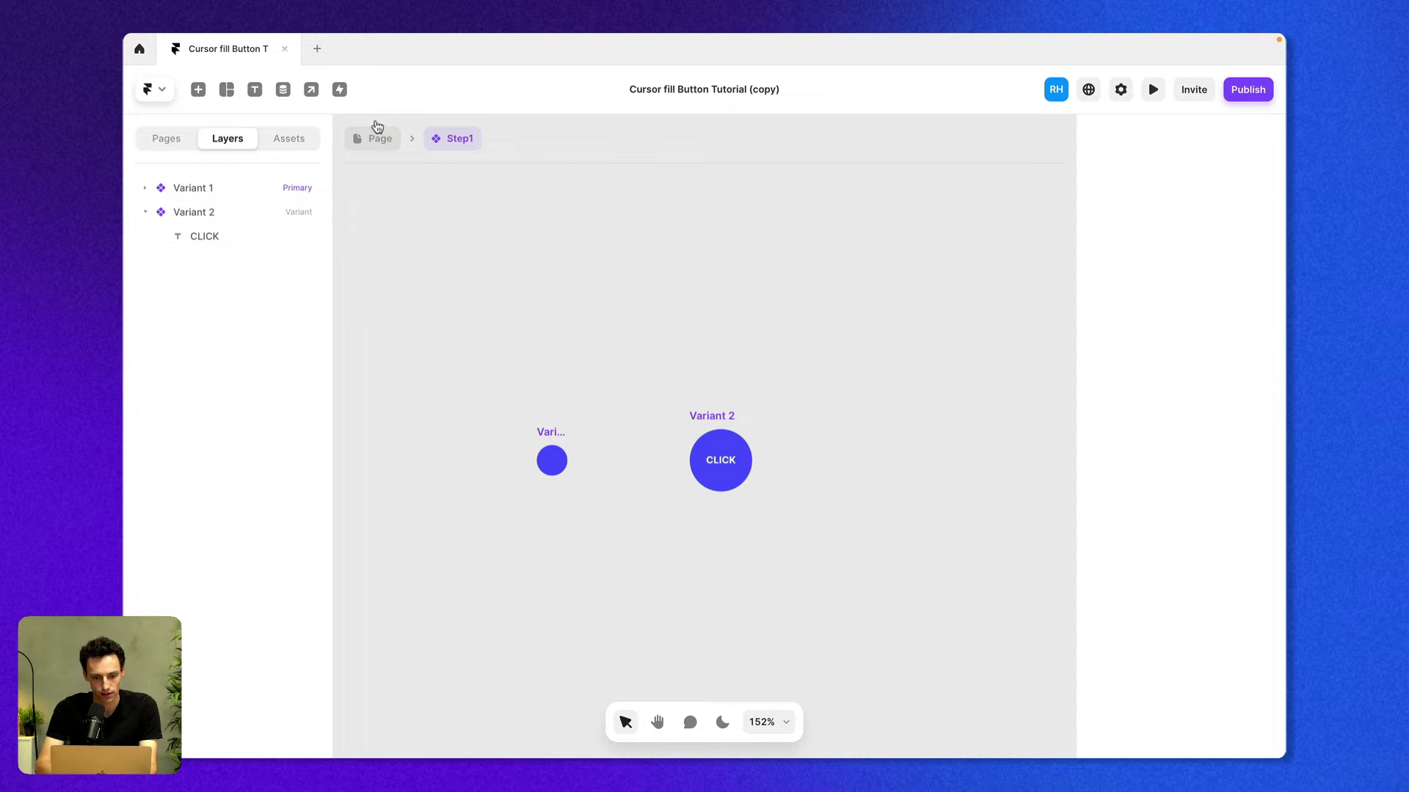
Back on the page, set the Container's custom cursor to the Step1 component, Variant 1.
click(370, 139)
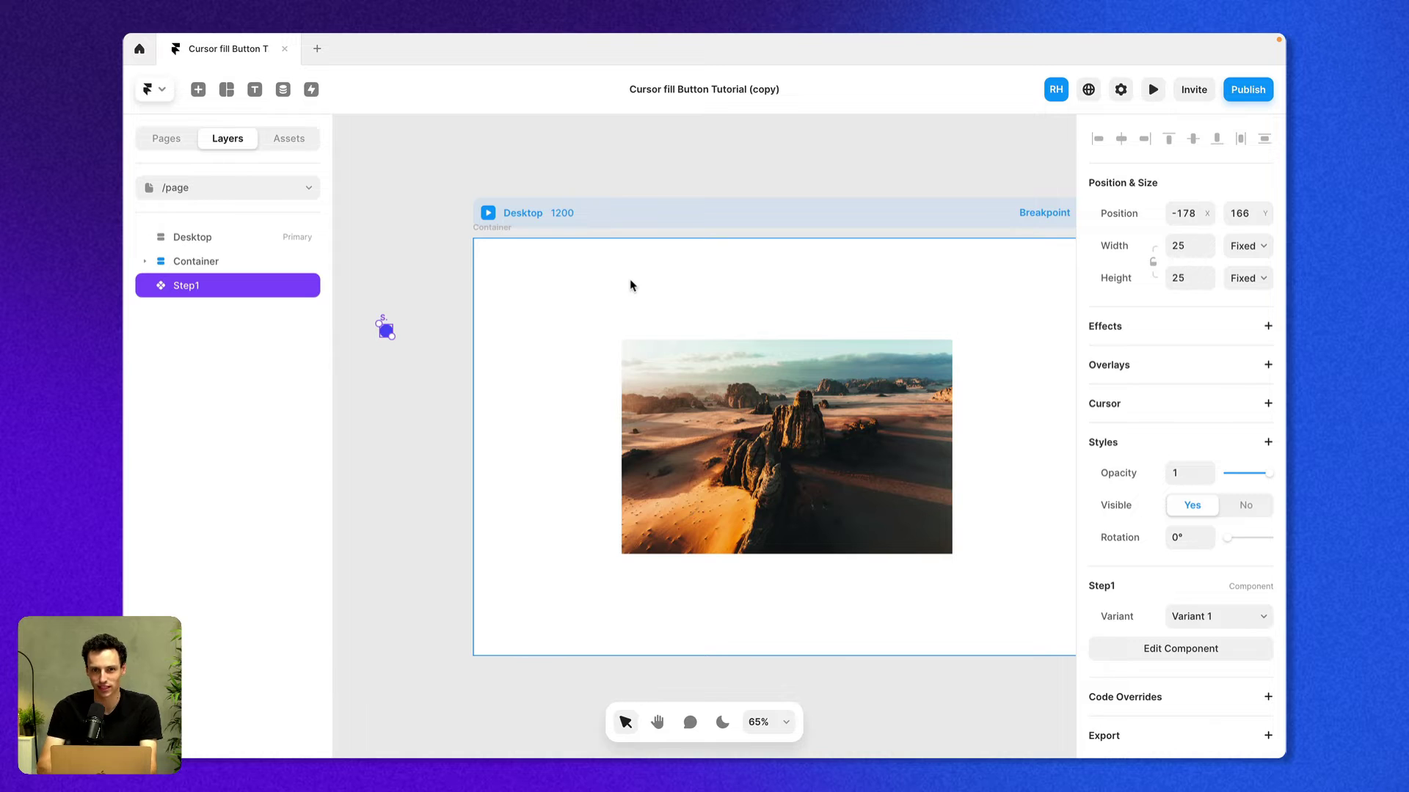
click(659, 305)
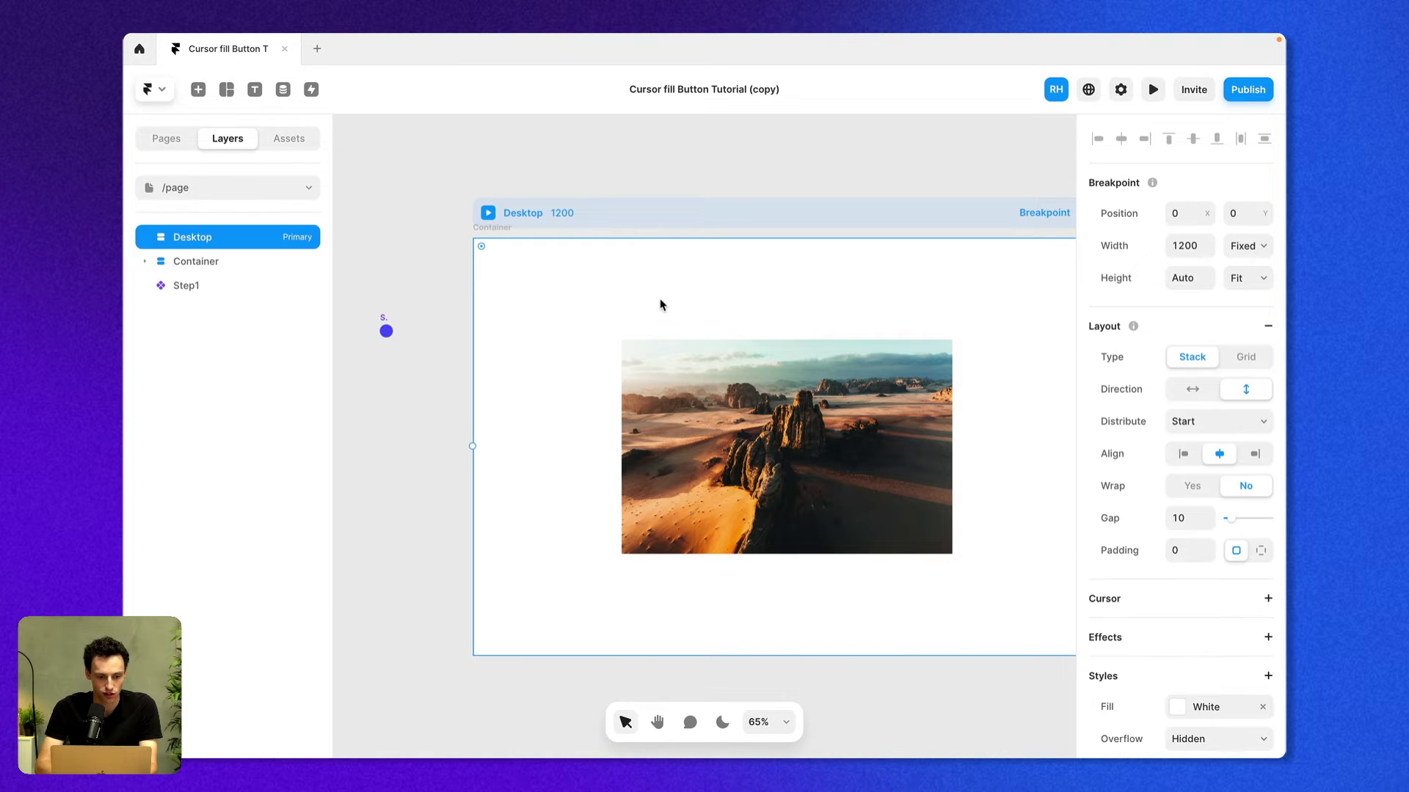
click(226, 264)
drag(180, 257, 187, 238)
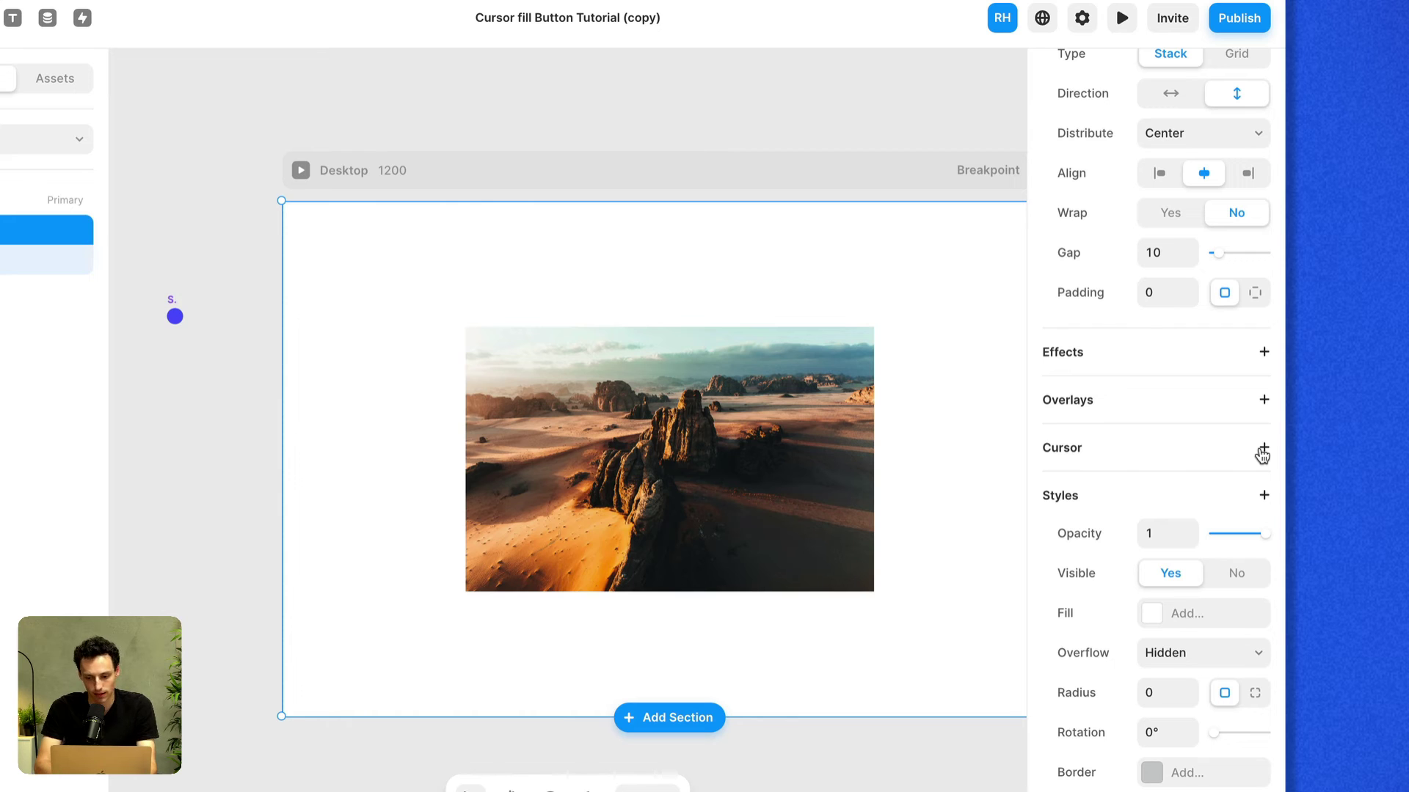
click(1262, 449)
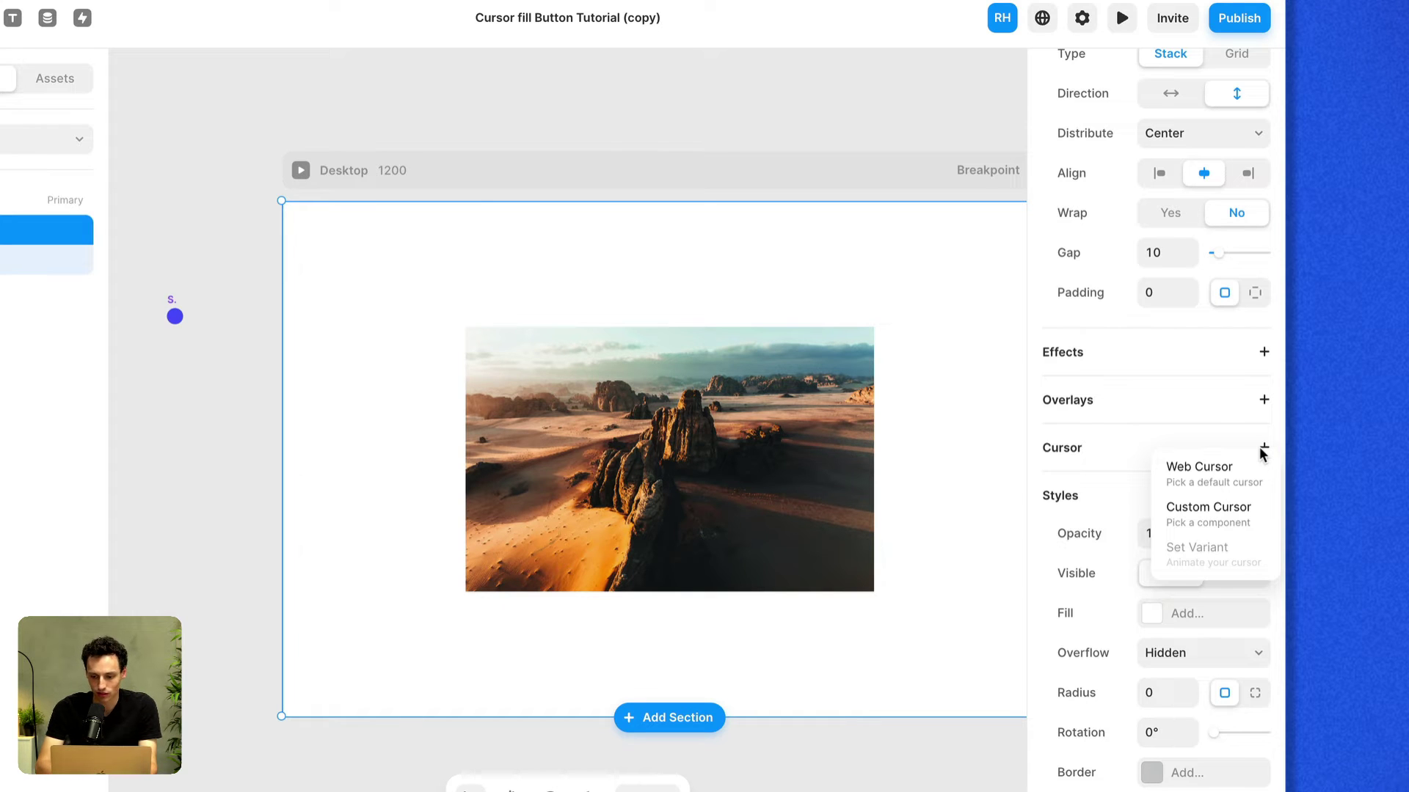
click(1247, 509)
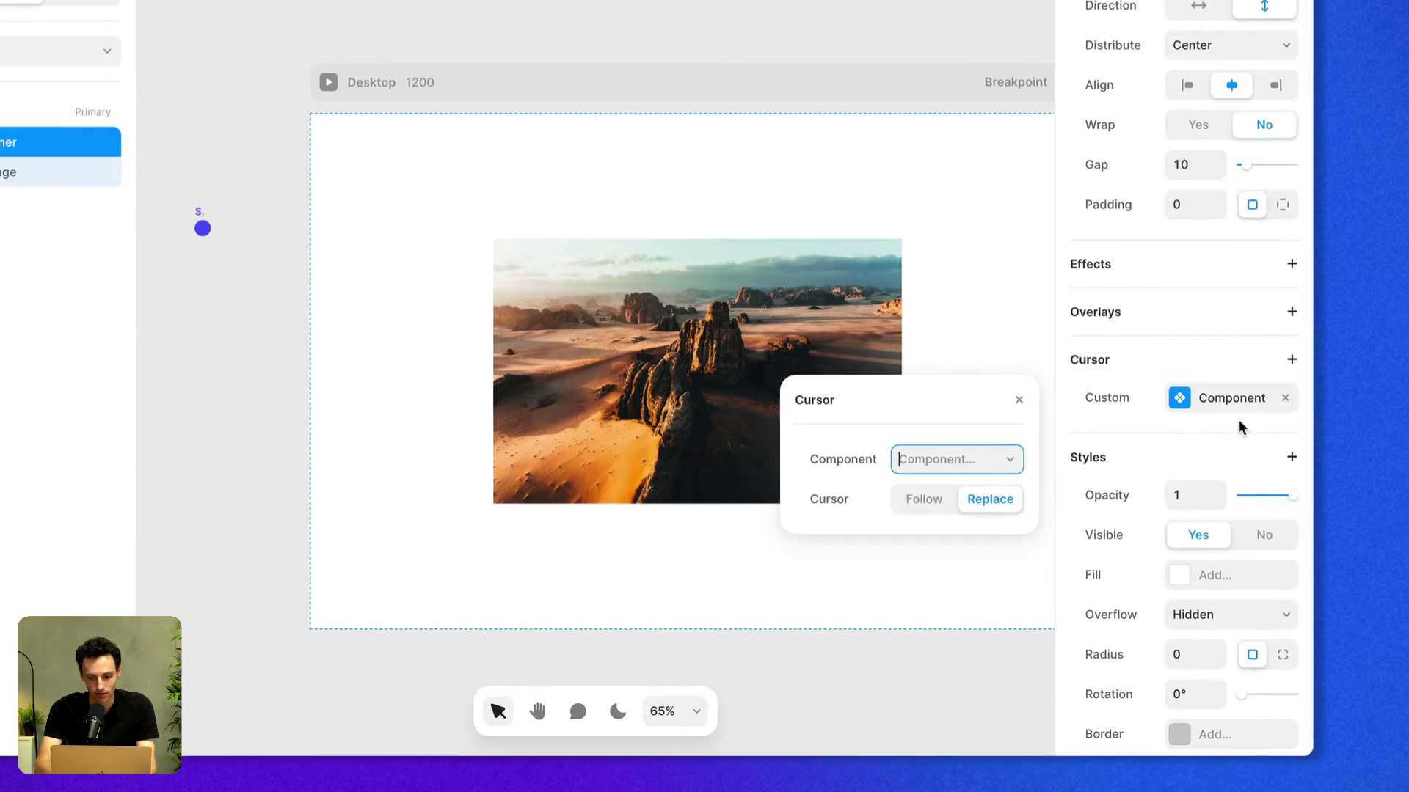
text(Ste)
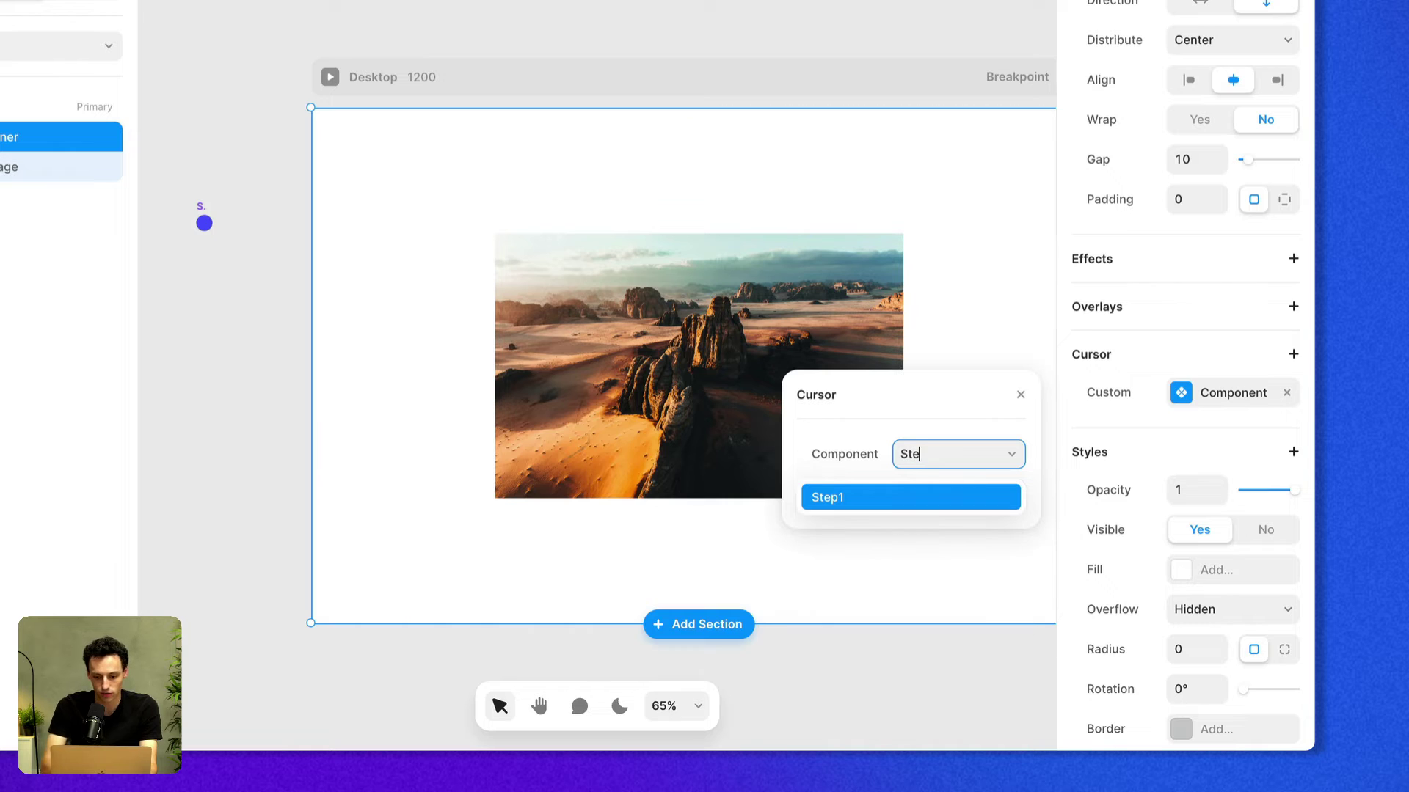
click(886, 496)
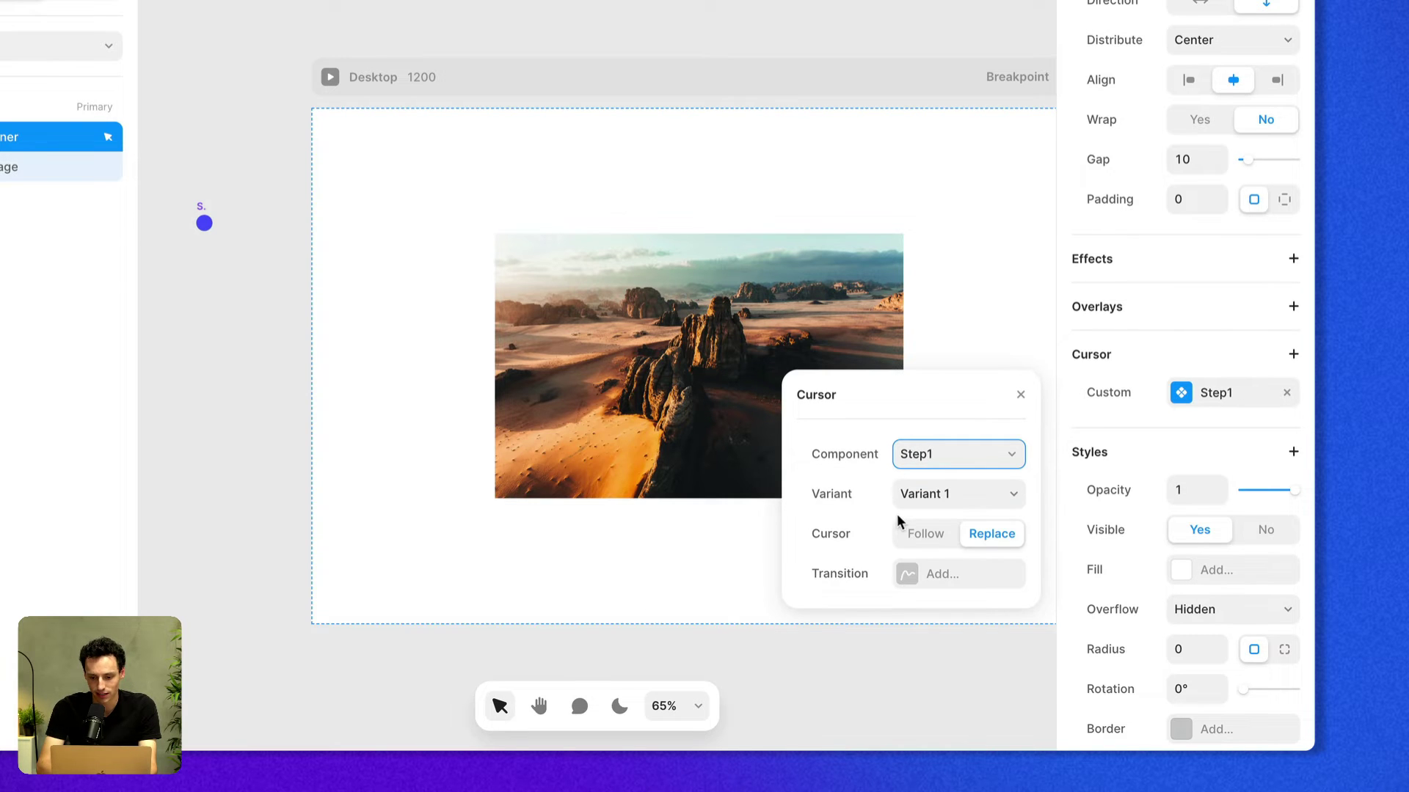
click(955, 500)
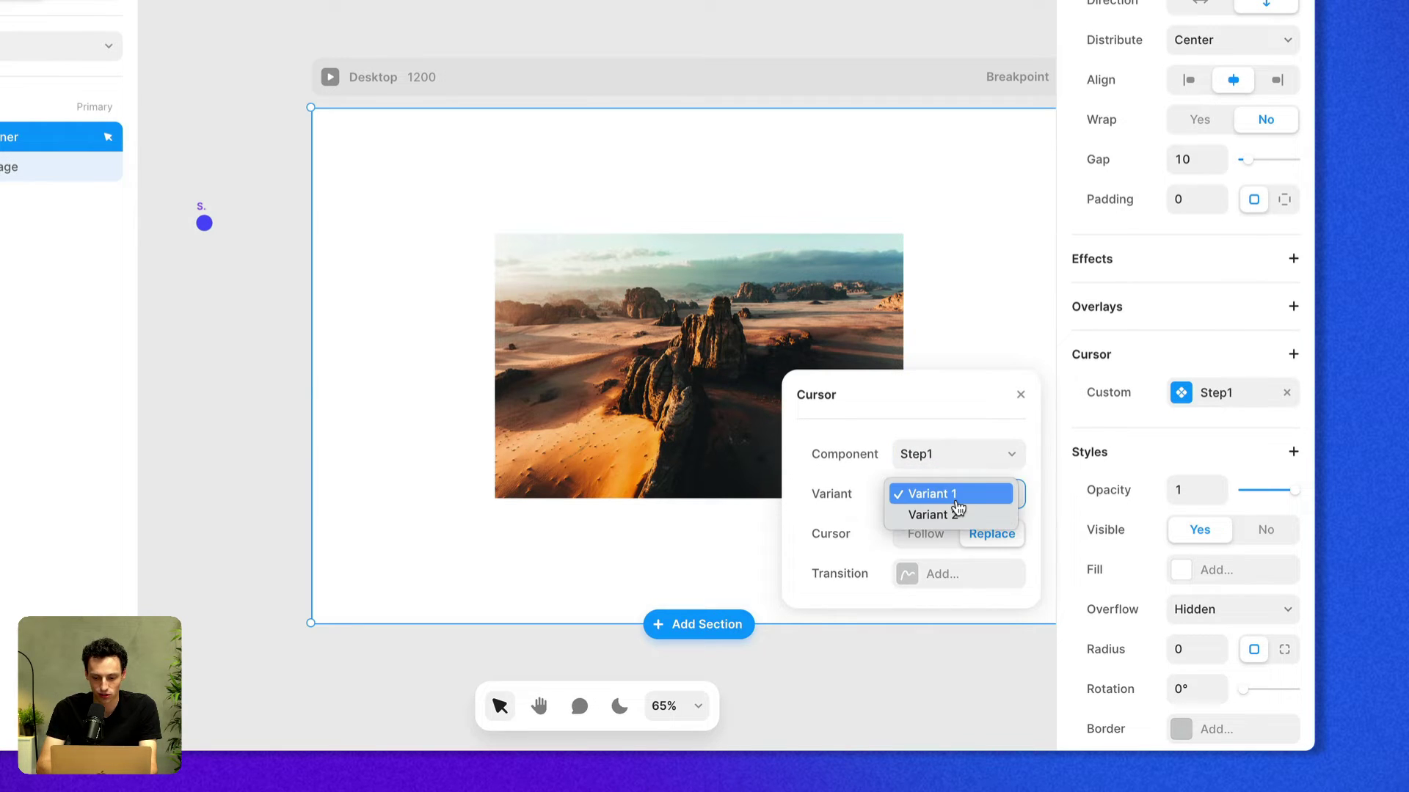
click(957, 502)
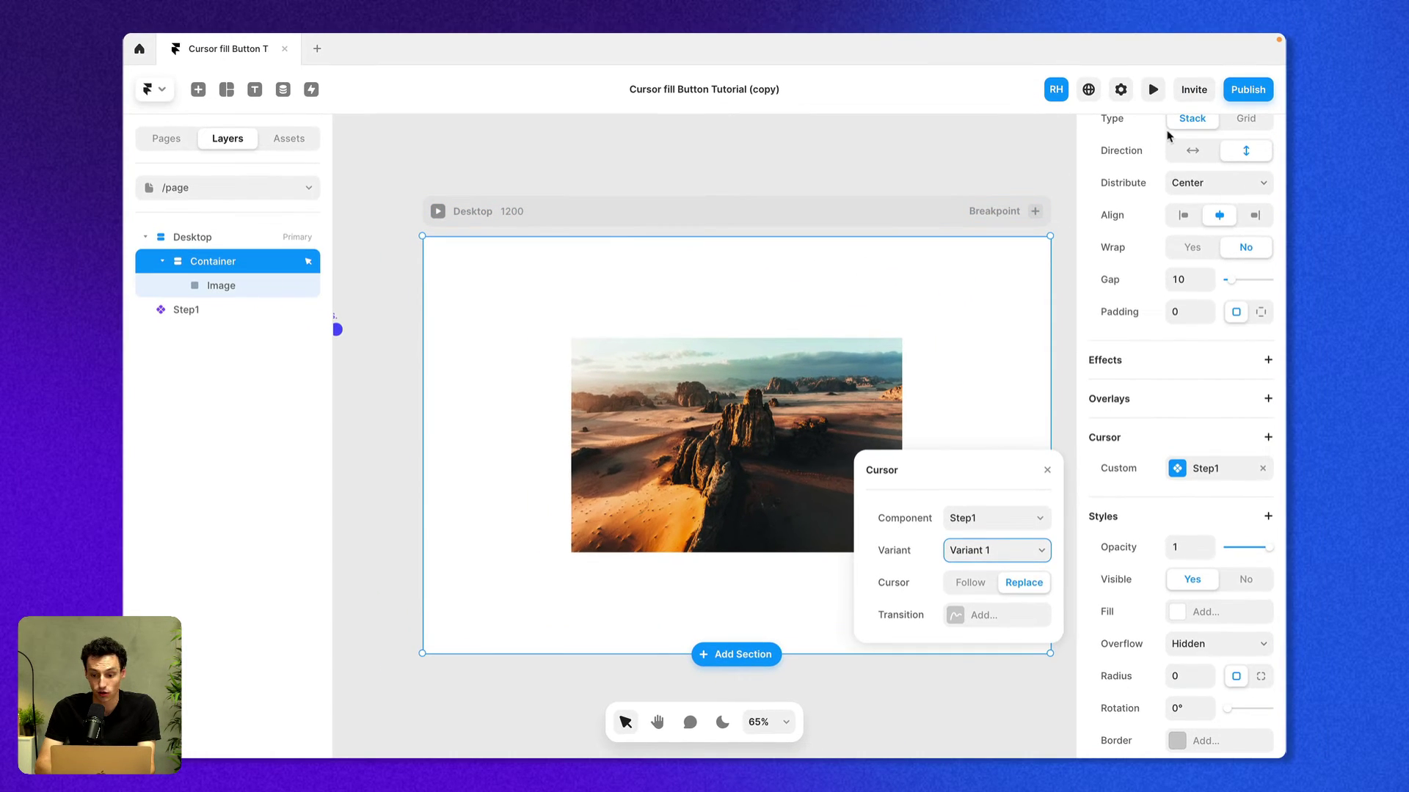
click(1157, 91)
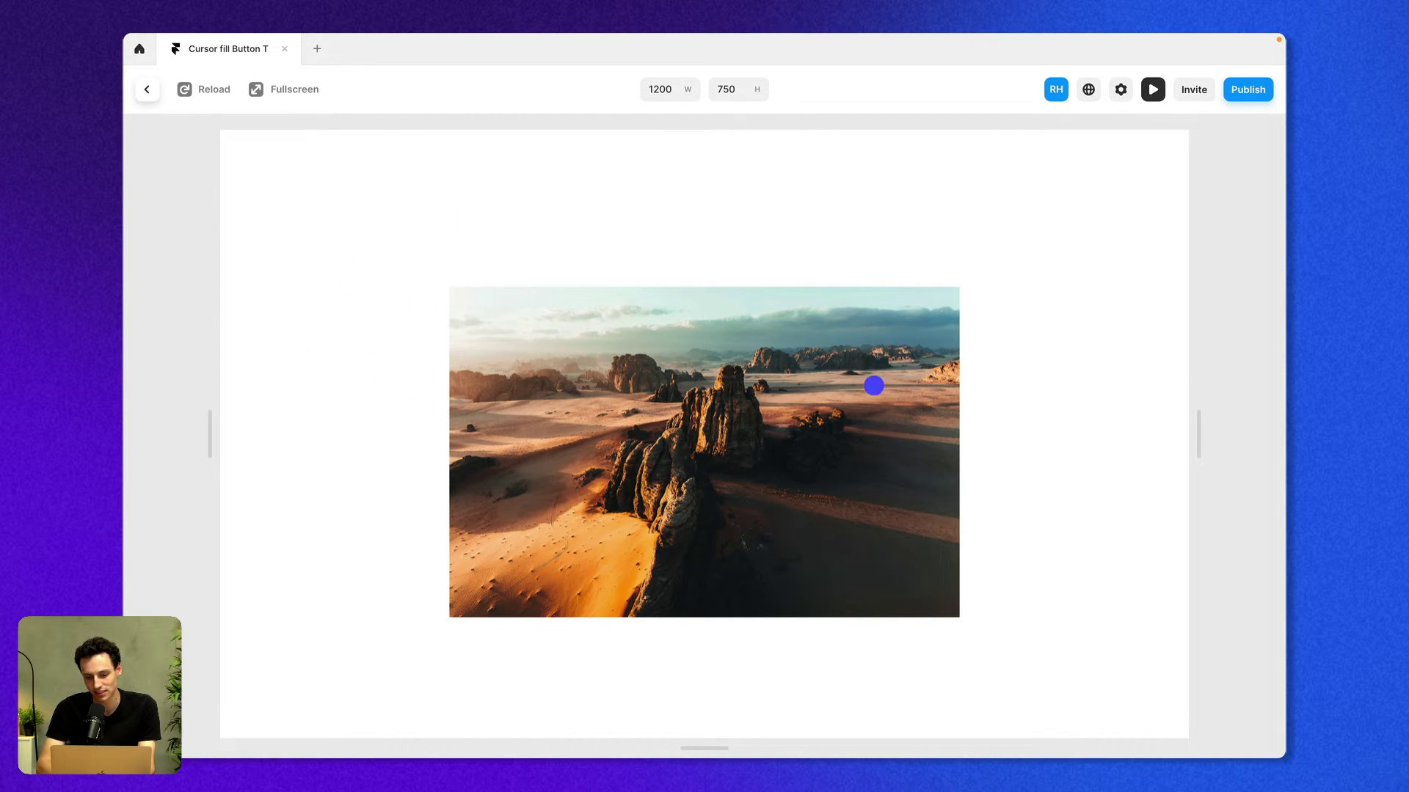
click(149, 93)
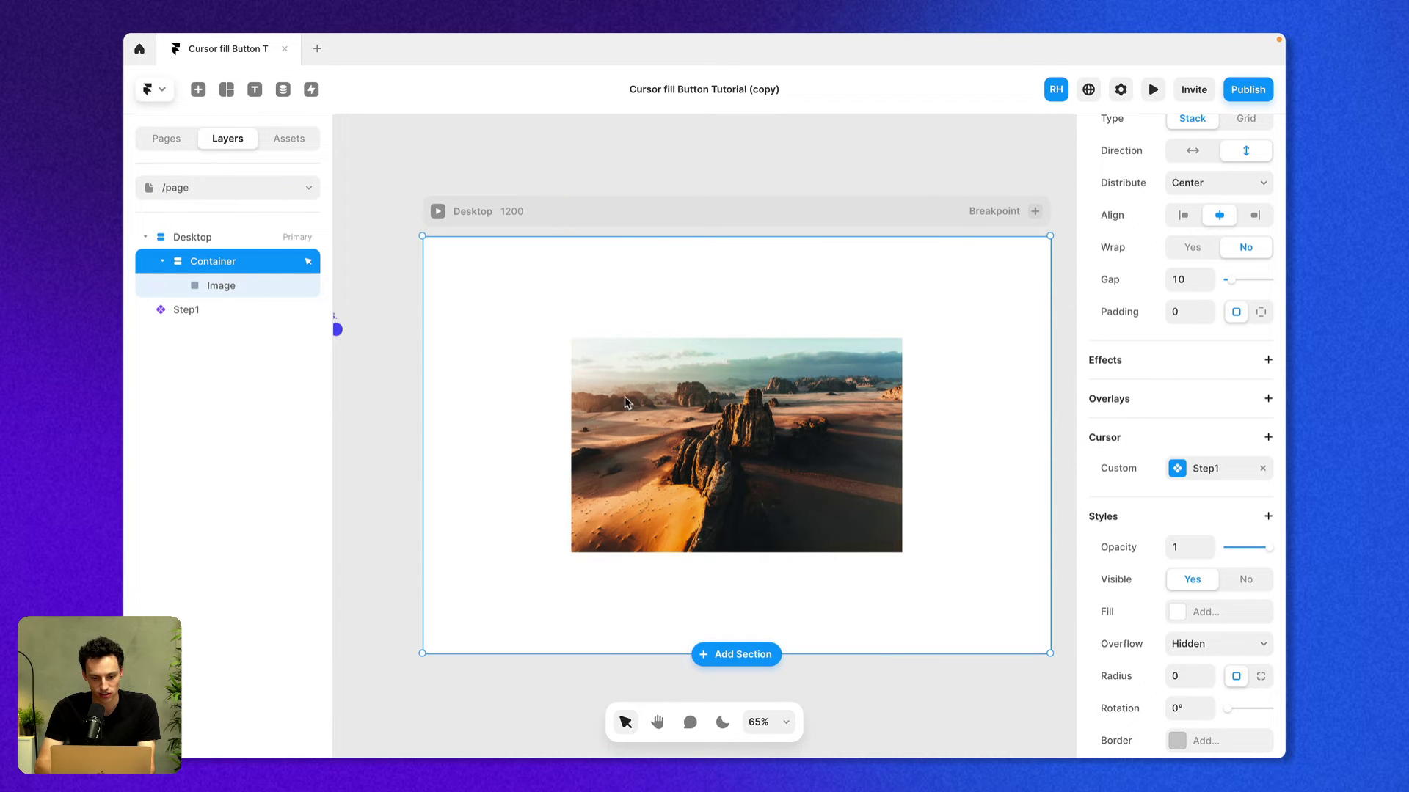
Give the desert Image a Step1 custom cursor showing Variant 2 (CLICK), then preview the page.
click(245, 285)
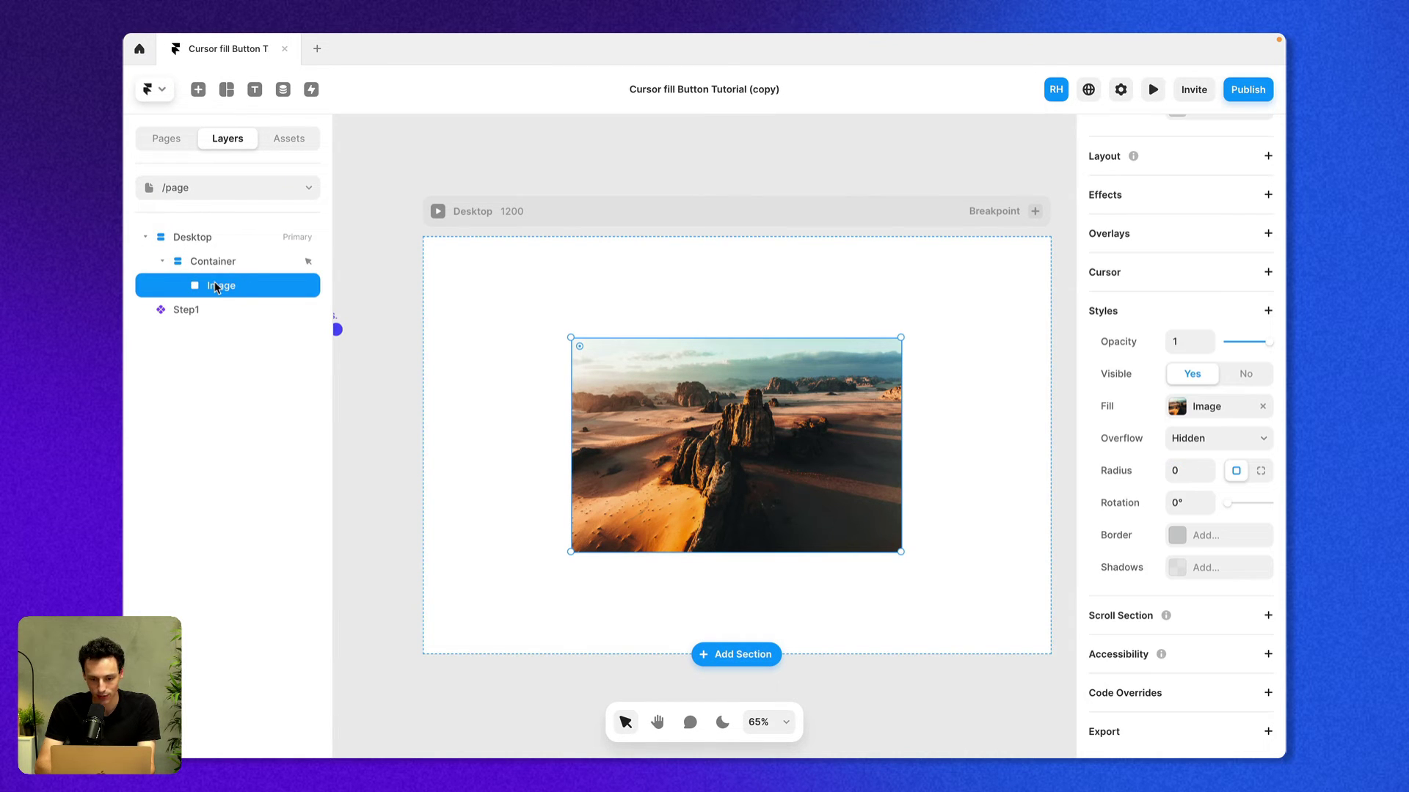
scroll(1214, 338, up, 1)
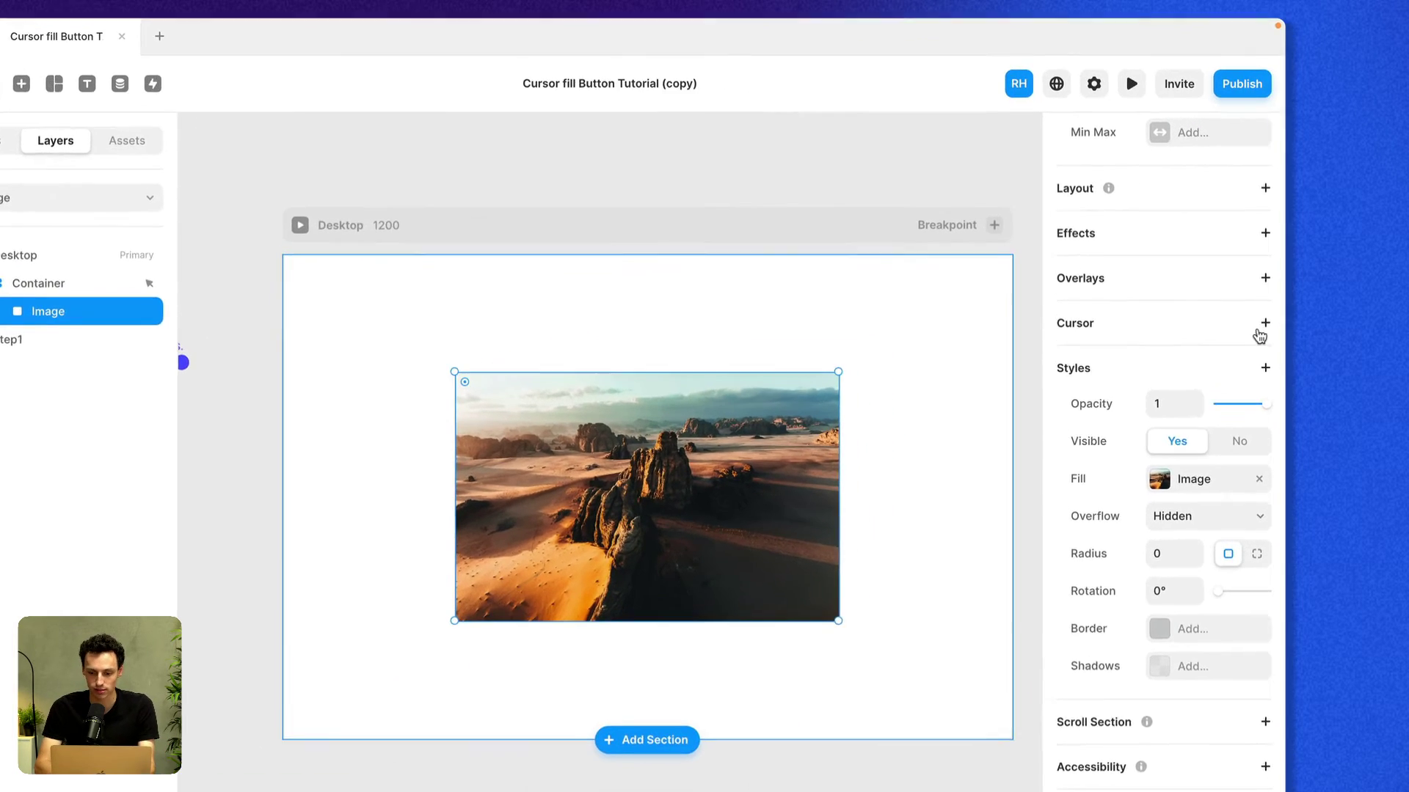
click(1260, 334)
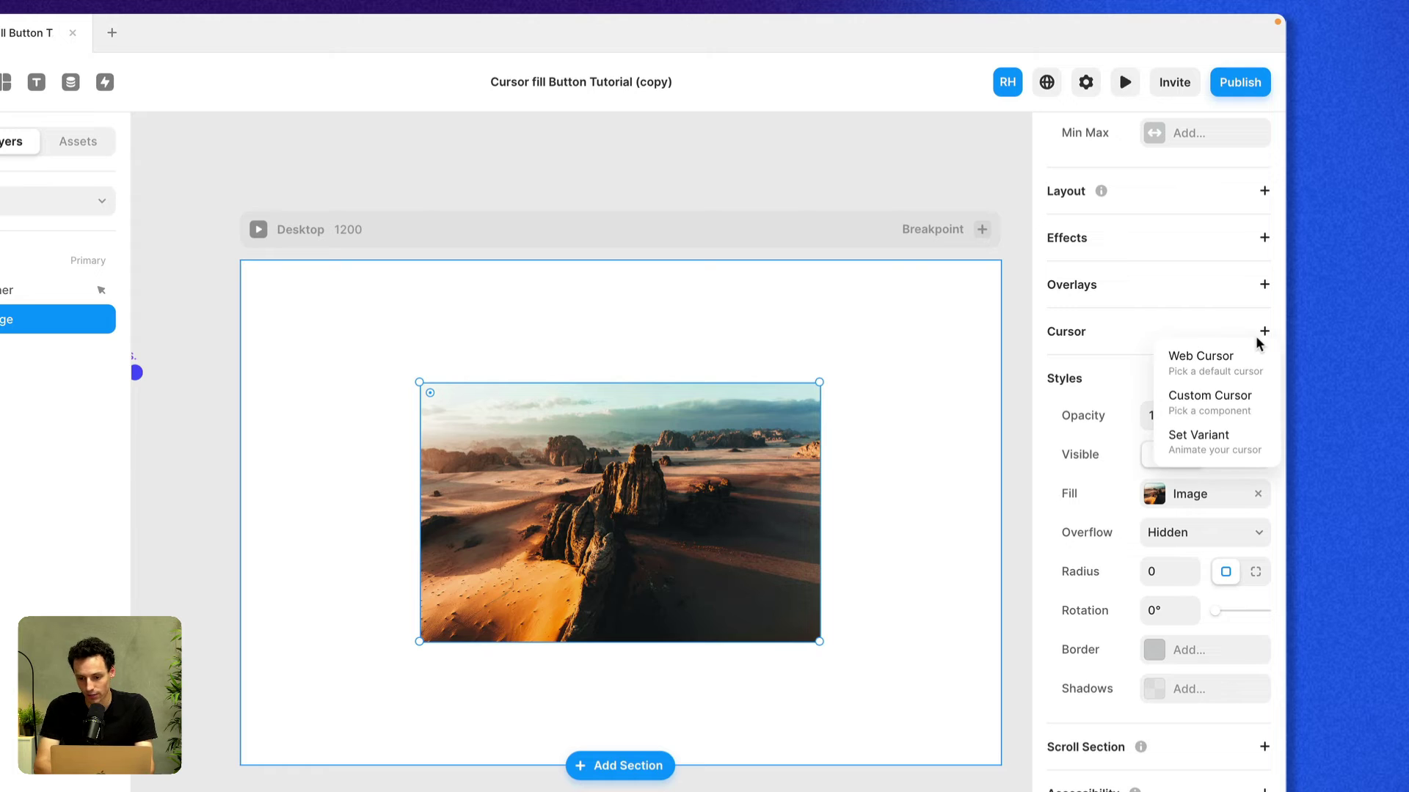
click(1262, 408)
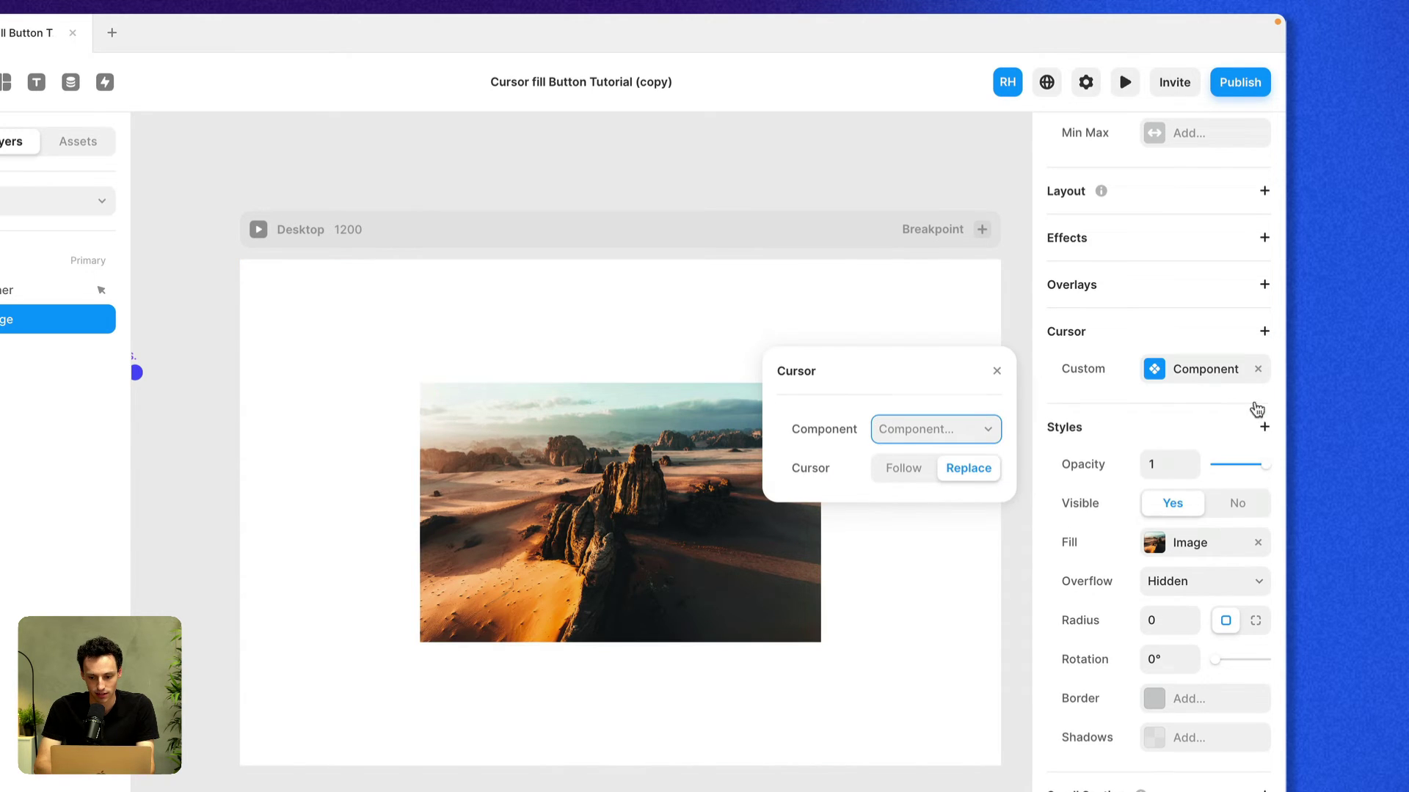
click(955, 433)
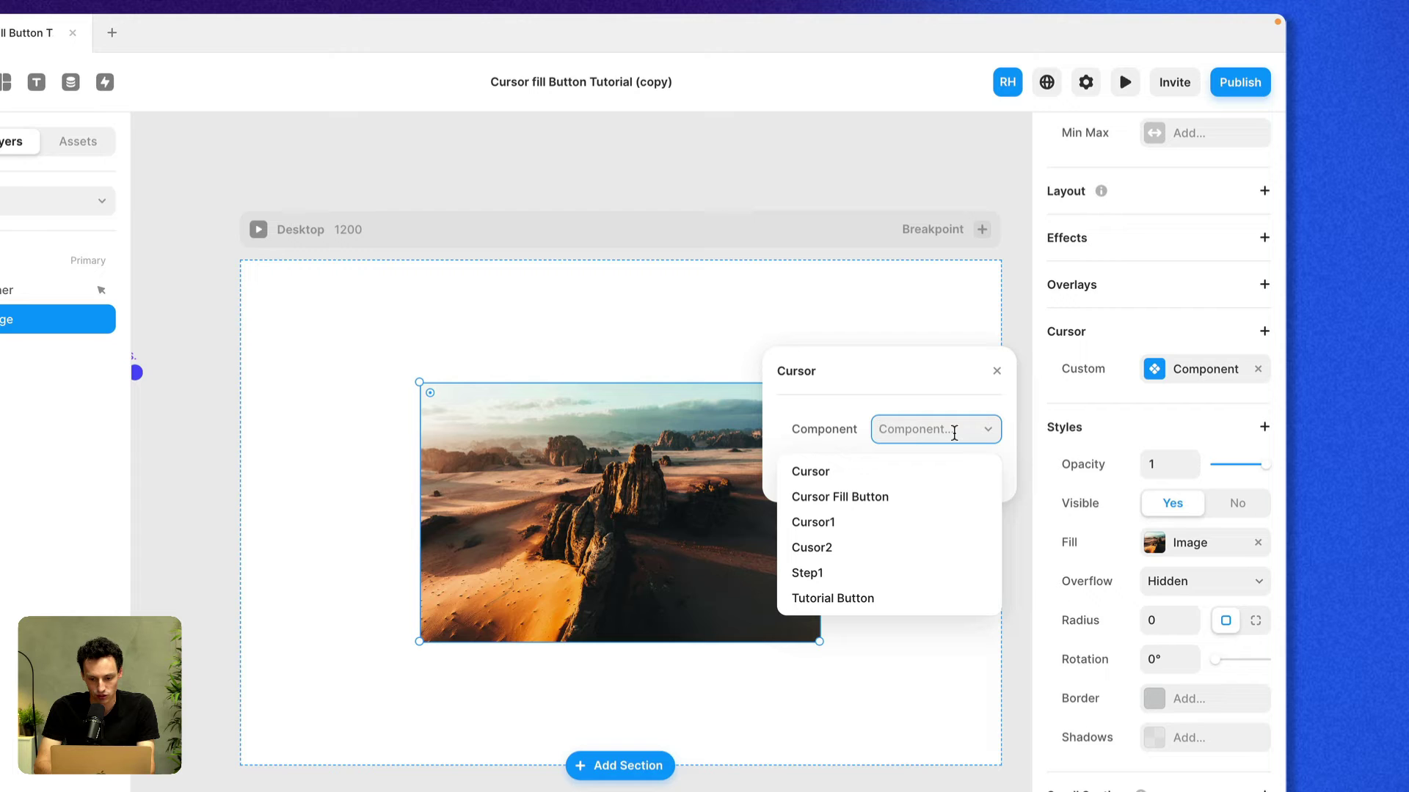
click(848, 573)
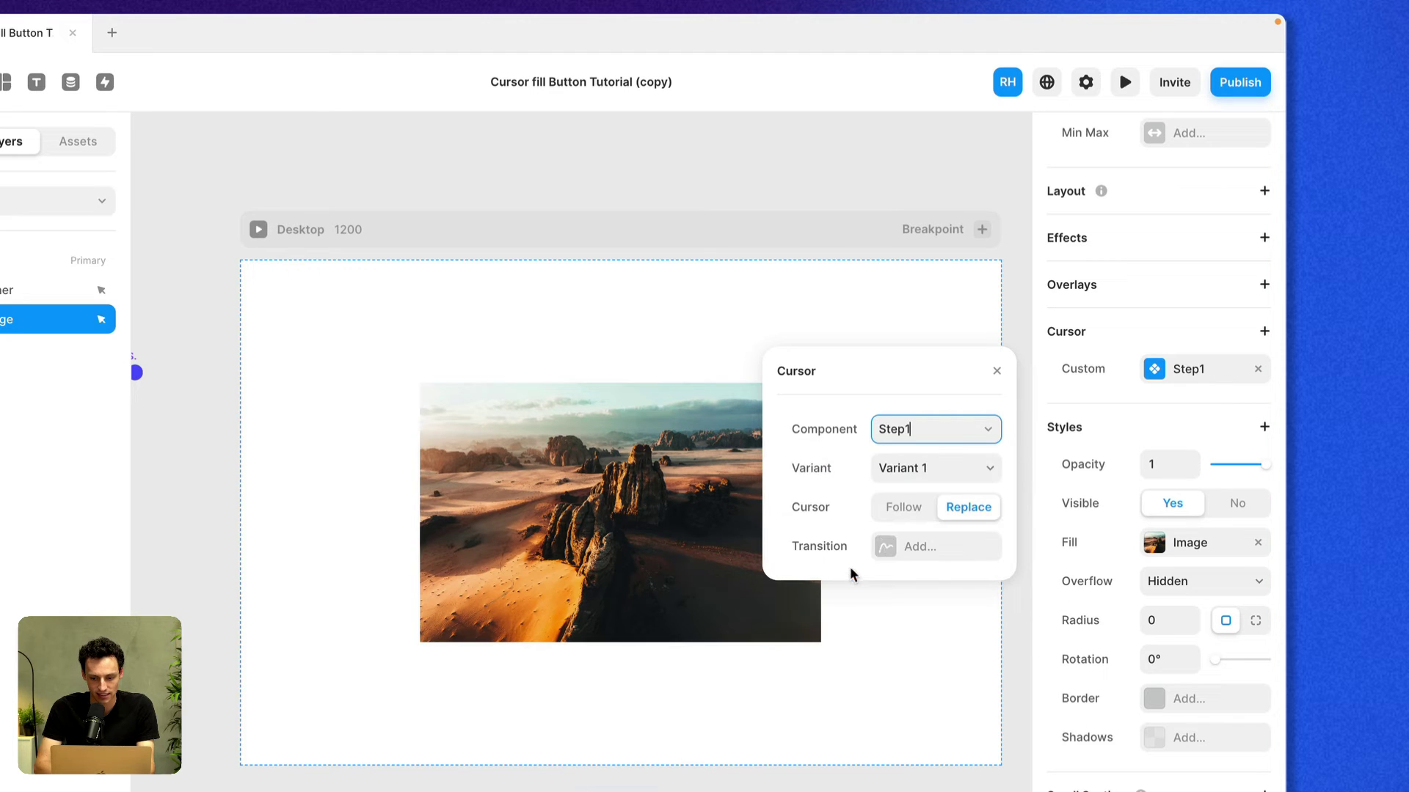
click(944, 479)
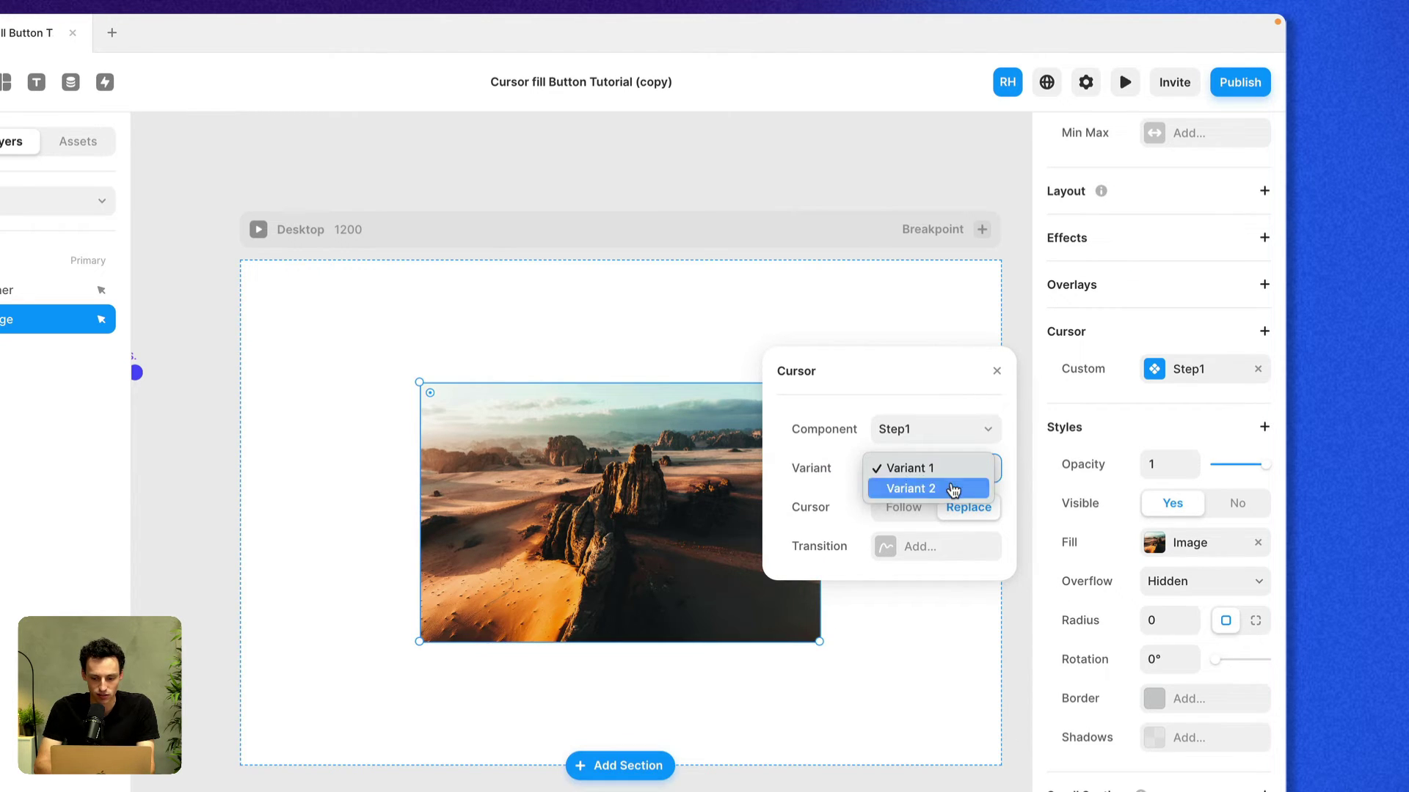
click(951, 488)
click(1128, 85)
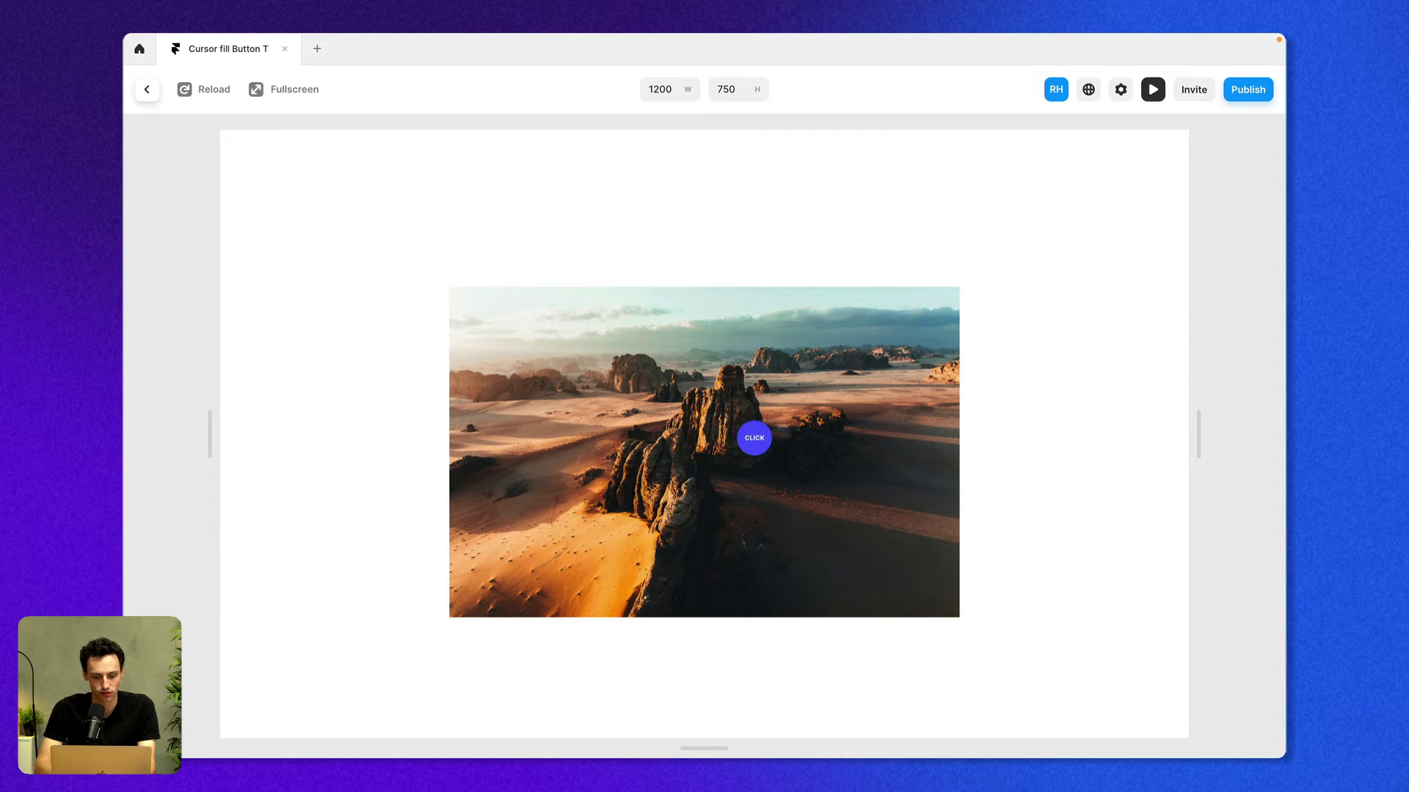
After closing the preview, add a link on the desert Image pointing to Home.
click(146, 96)
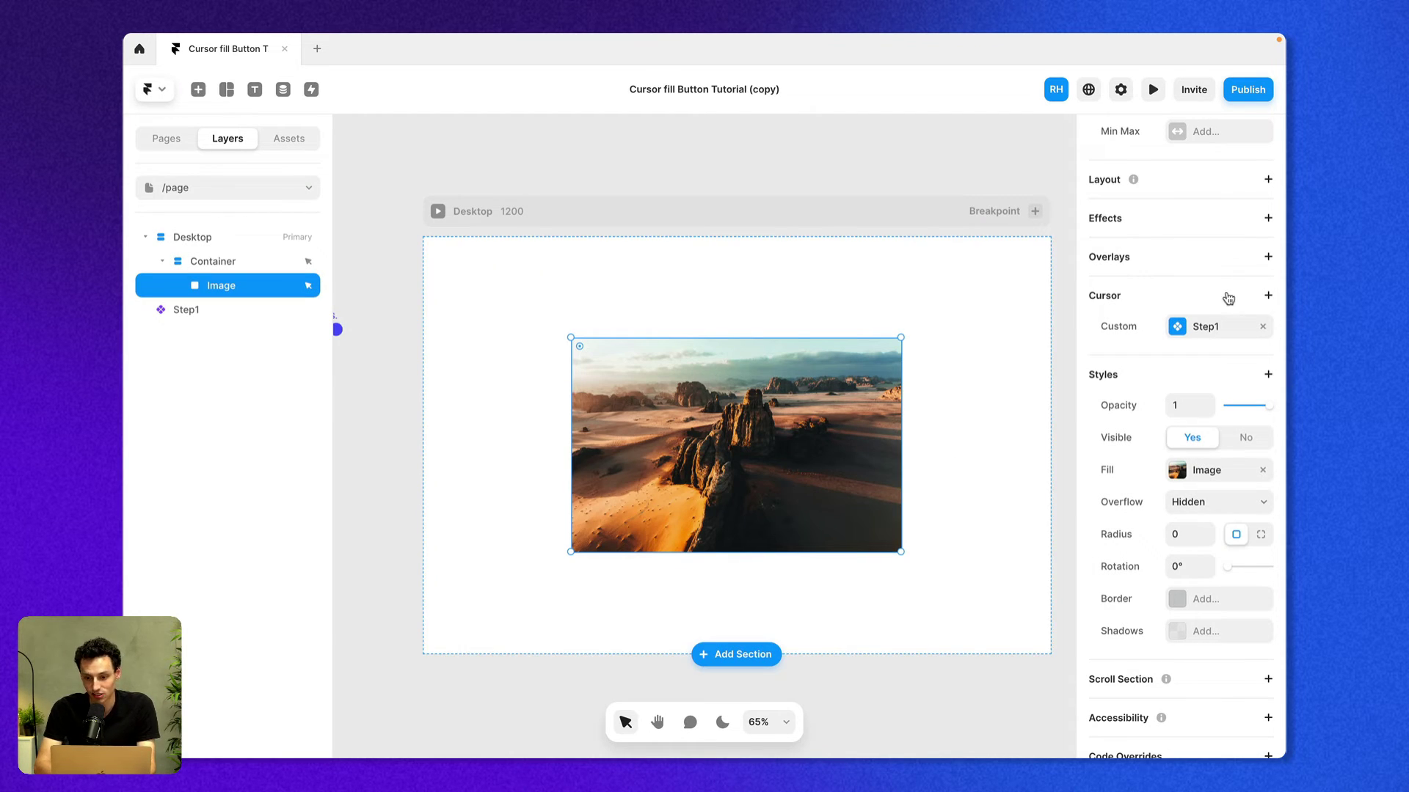
scroll(1228, 298, up, 5)
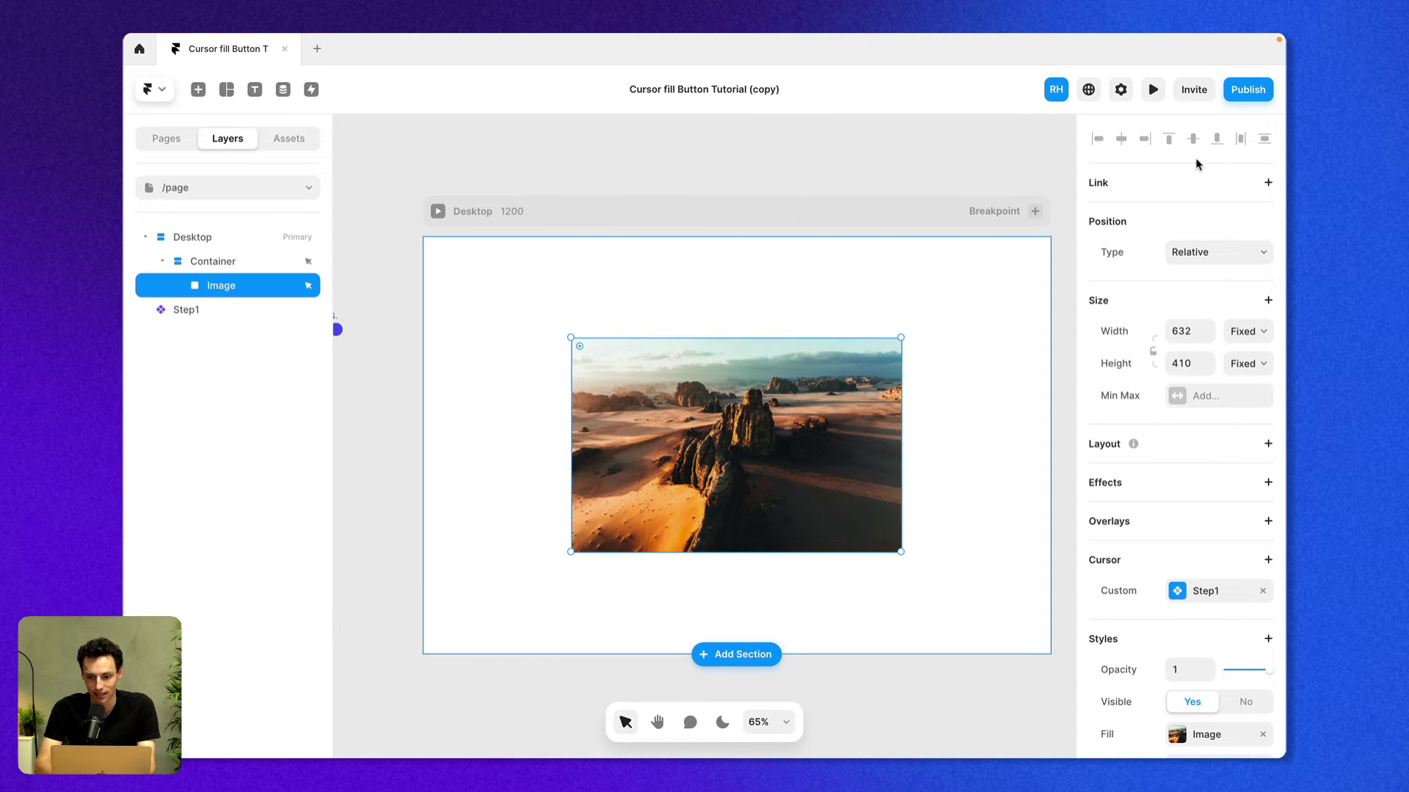
click(1268, 185)
click(1240, 213)
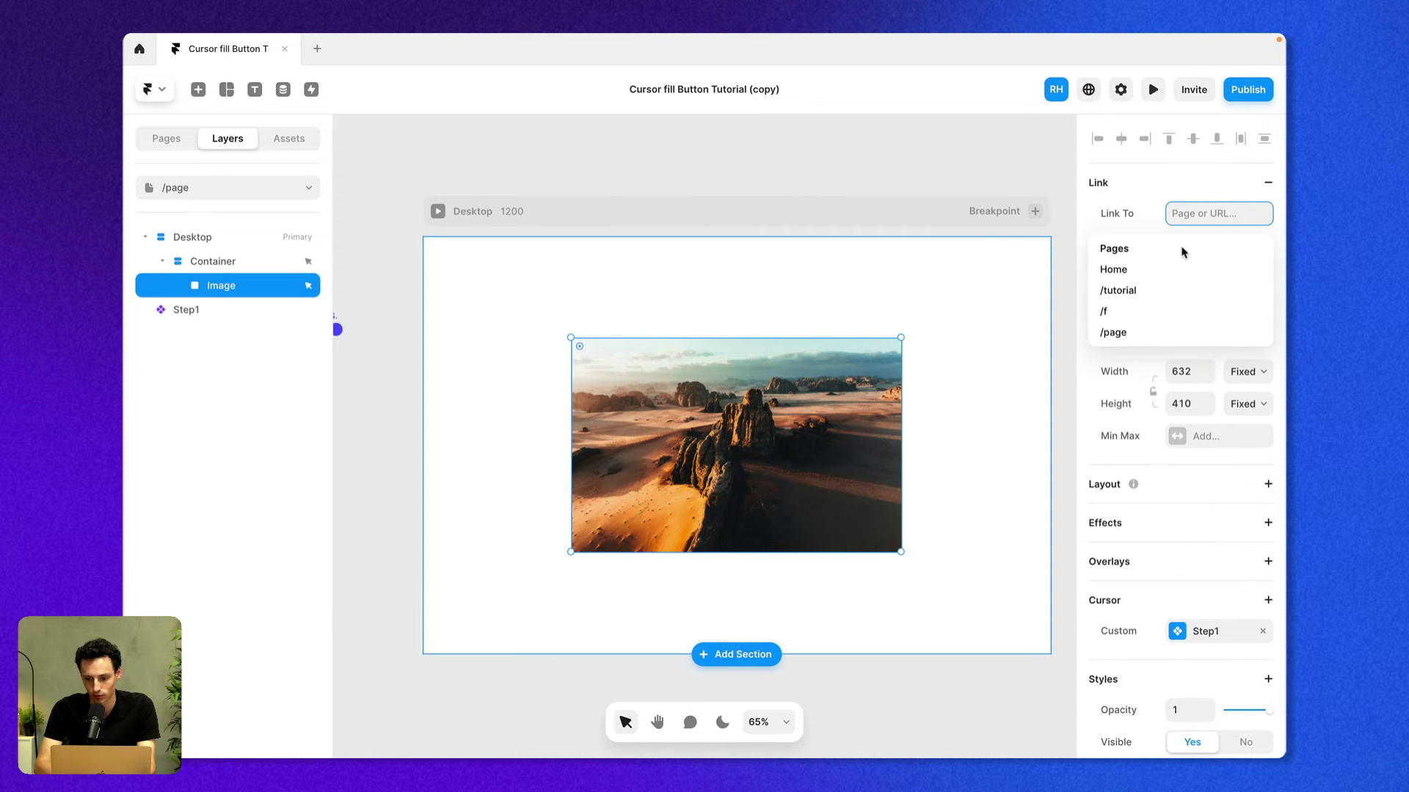
click(1153, 267)
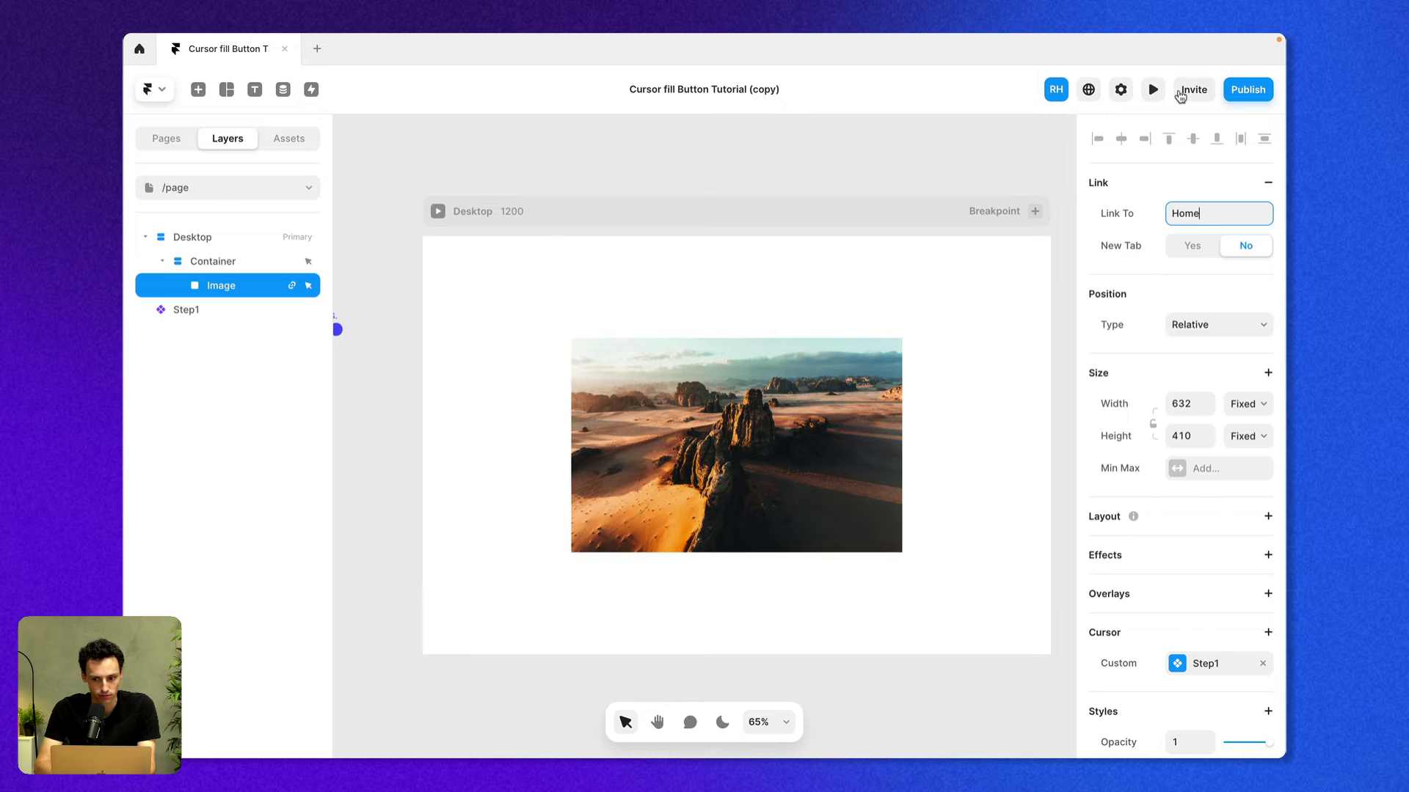
scroll(367, 323, left, 2)
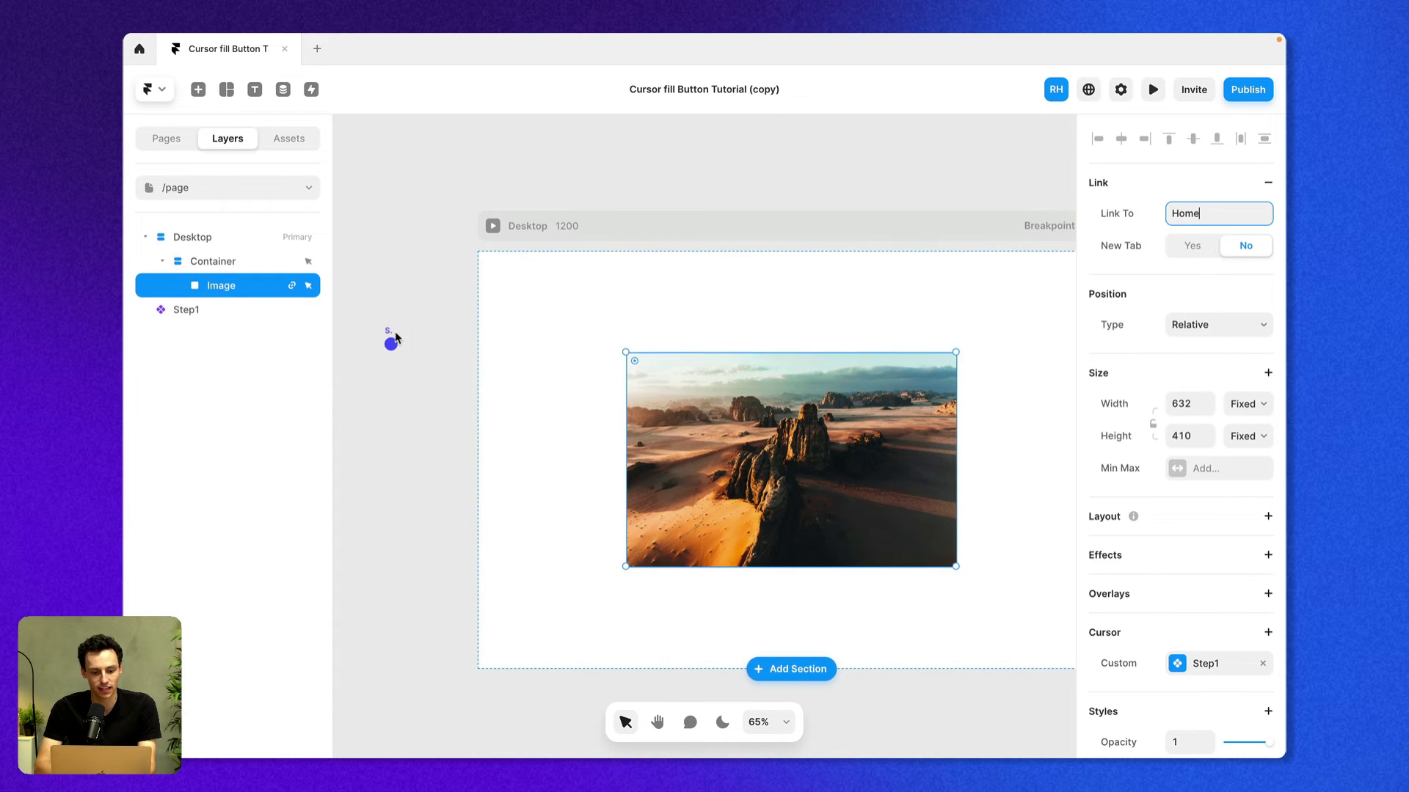
In the Step1 component, resize Variant 2 to 119×119 and raise its CLICK text to 14 px.
click(395, 336)
click(391, 343)
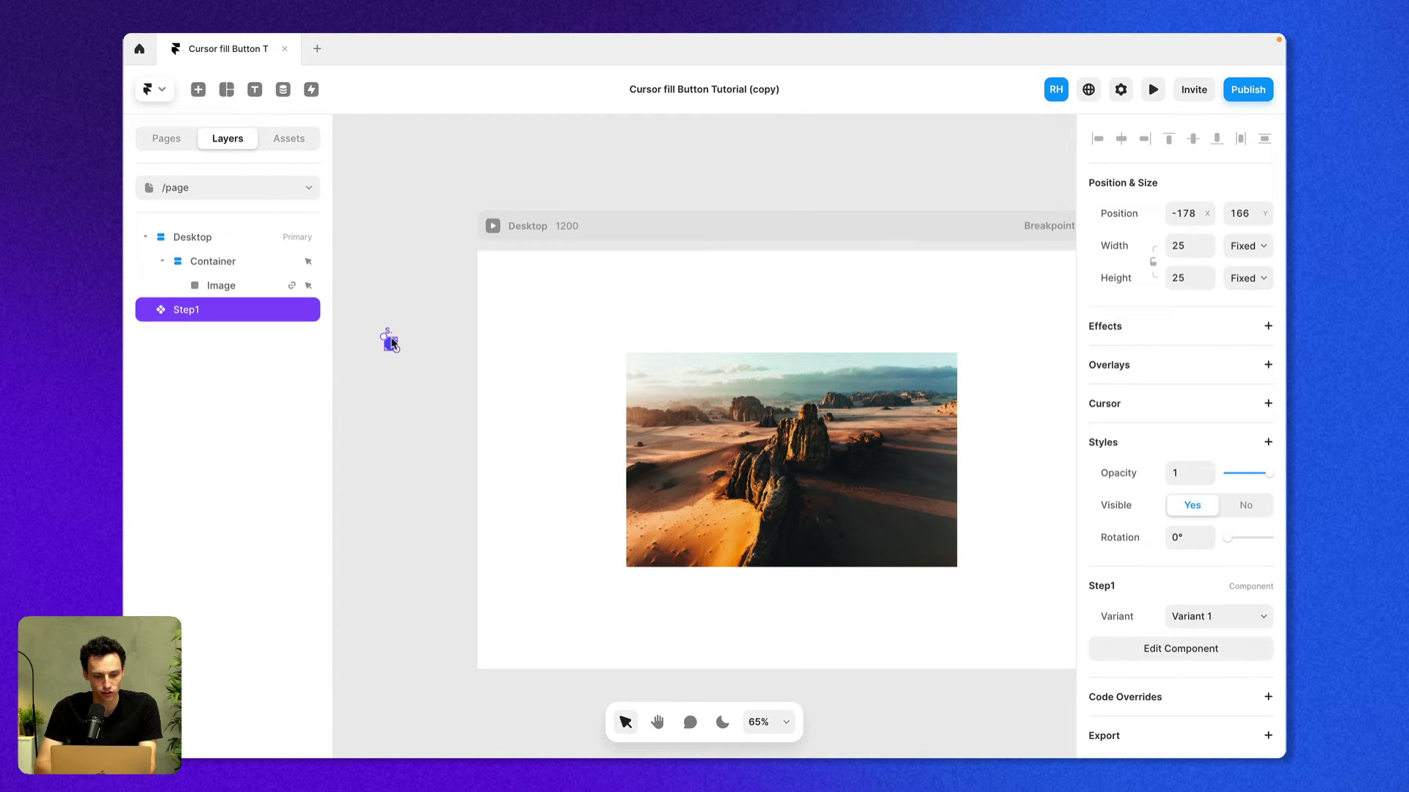
double_click(390, 342)
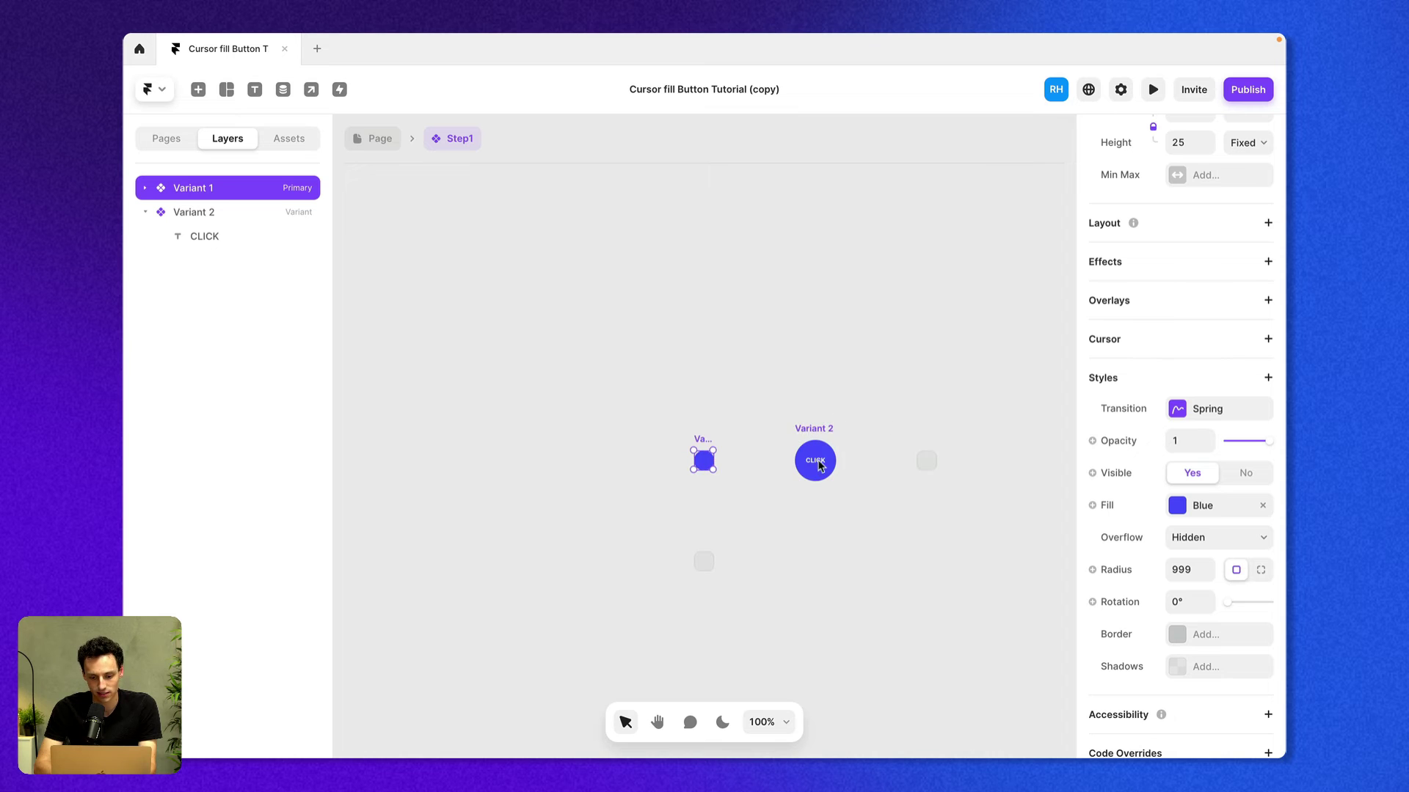
scroll(823, 468, up, 5)
click(855, 461)
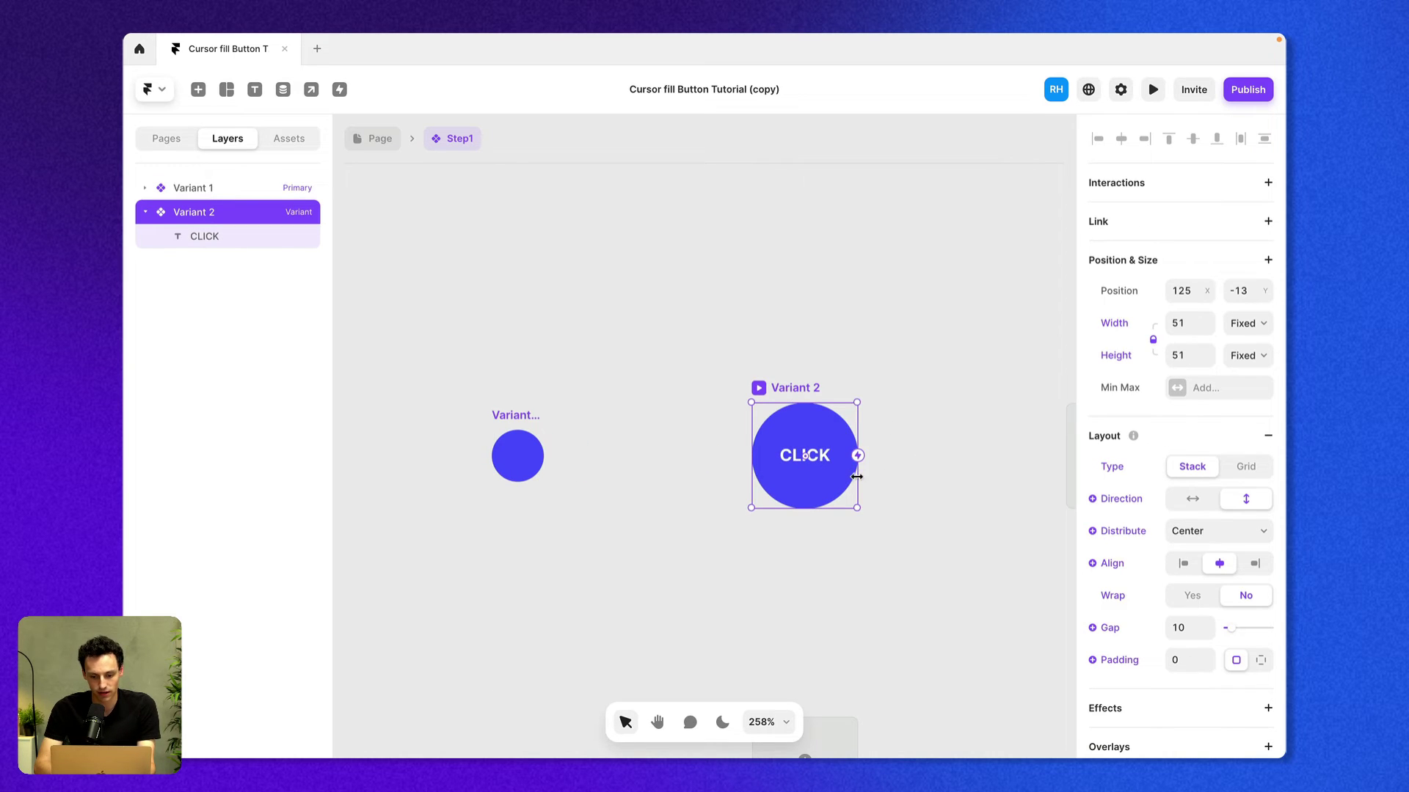
drag(856, 477, 1000, 477)
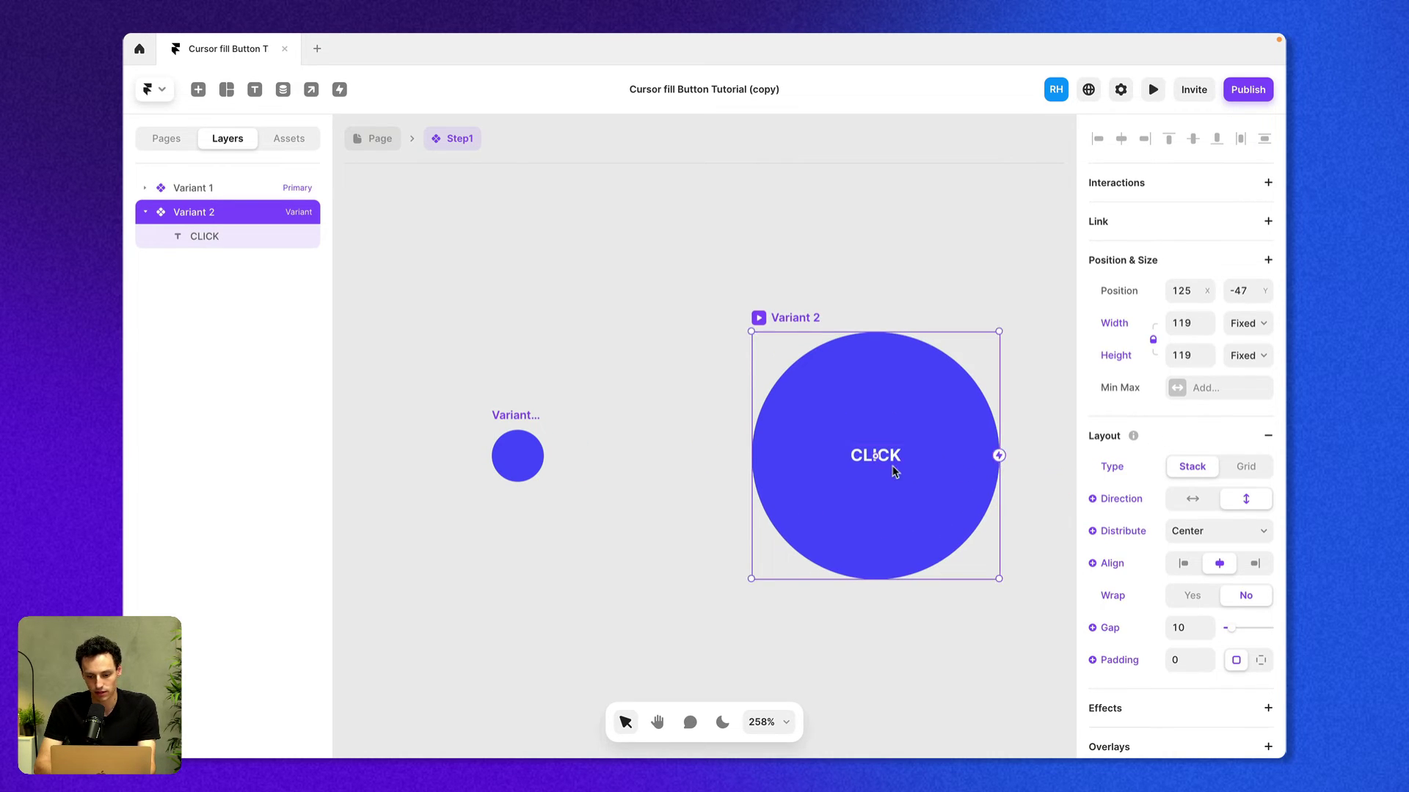
click(894, 471)
scroll(1201, 594, down, 1)
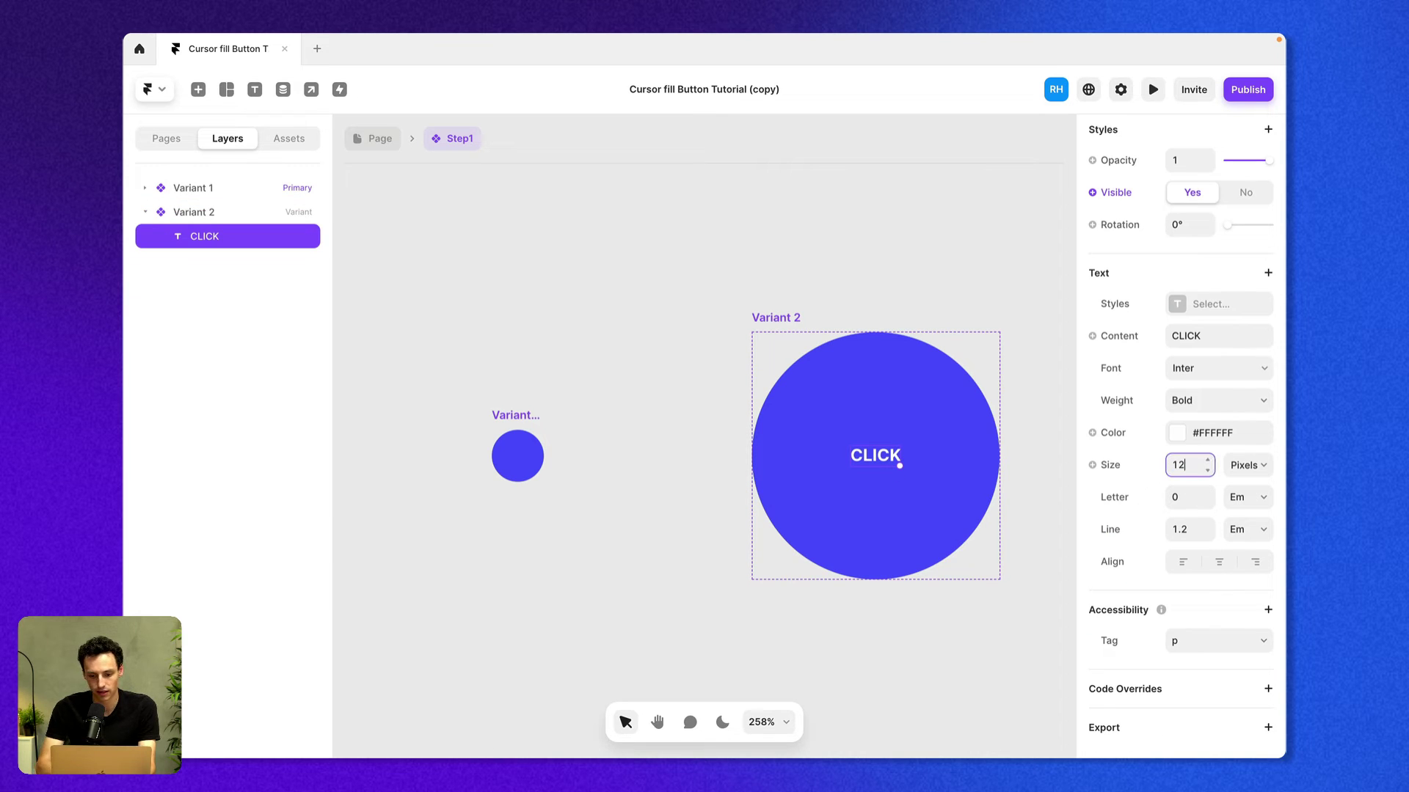
key(Up)
key(Up)
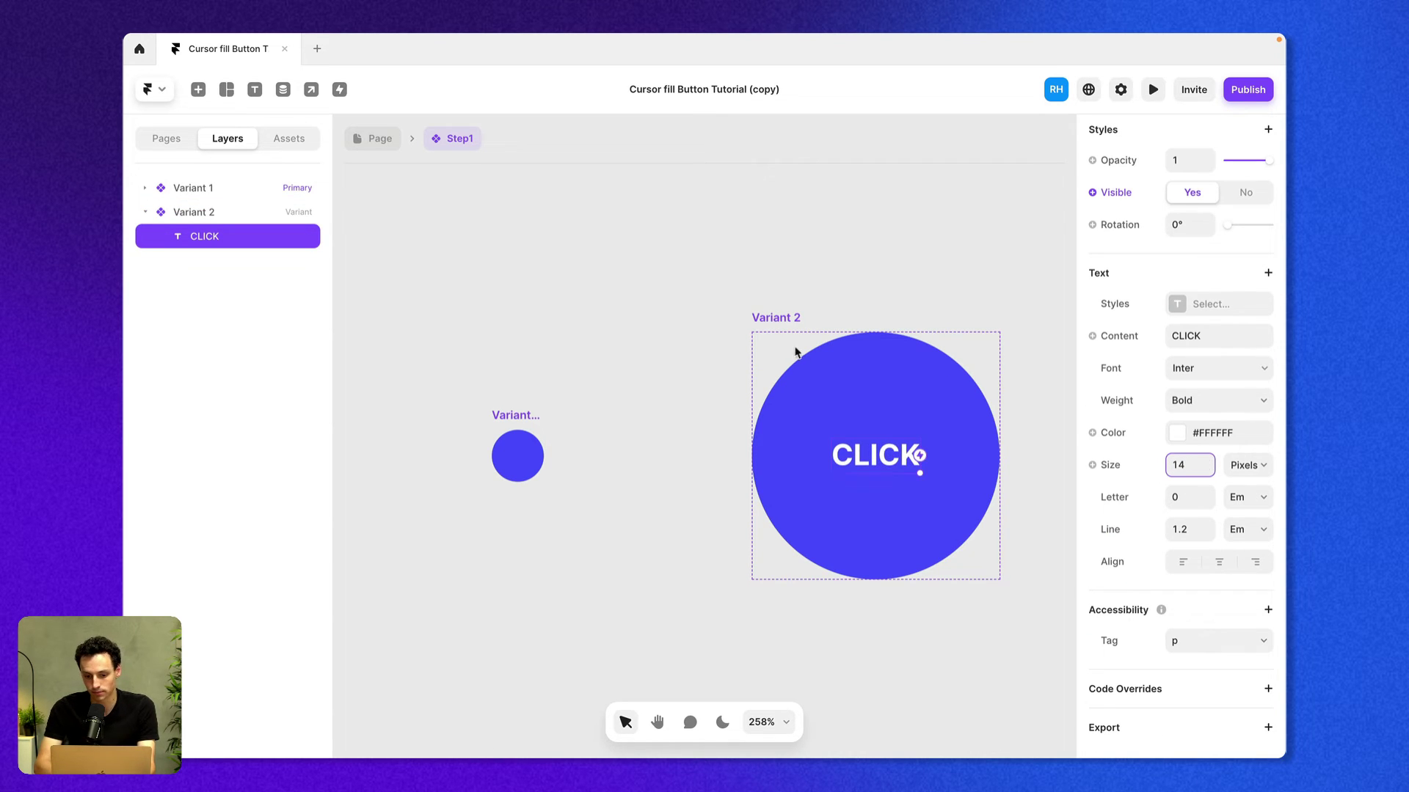
click(765, 327)
Add an Appear effect to the CLICK text using the Scale In preset.
scroll(1209, 506, down, 5)
click(1265, 420)
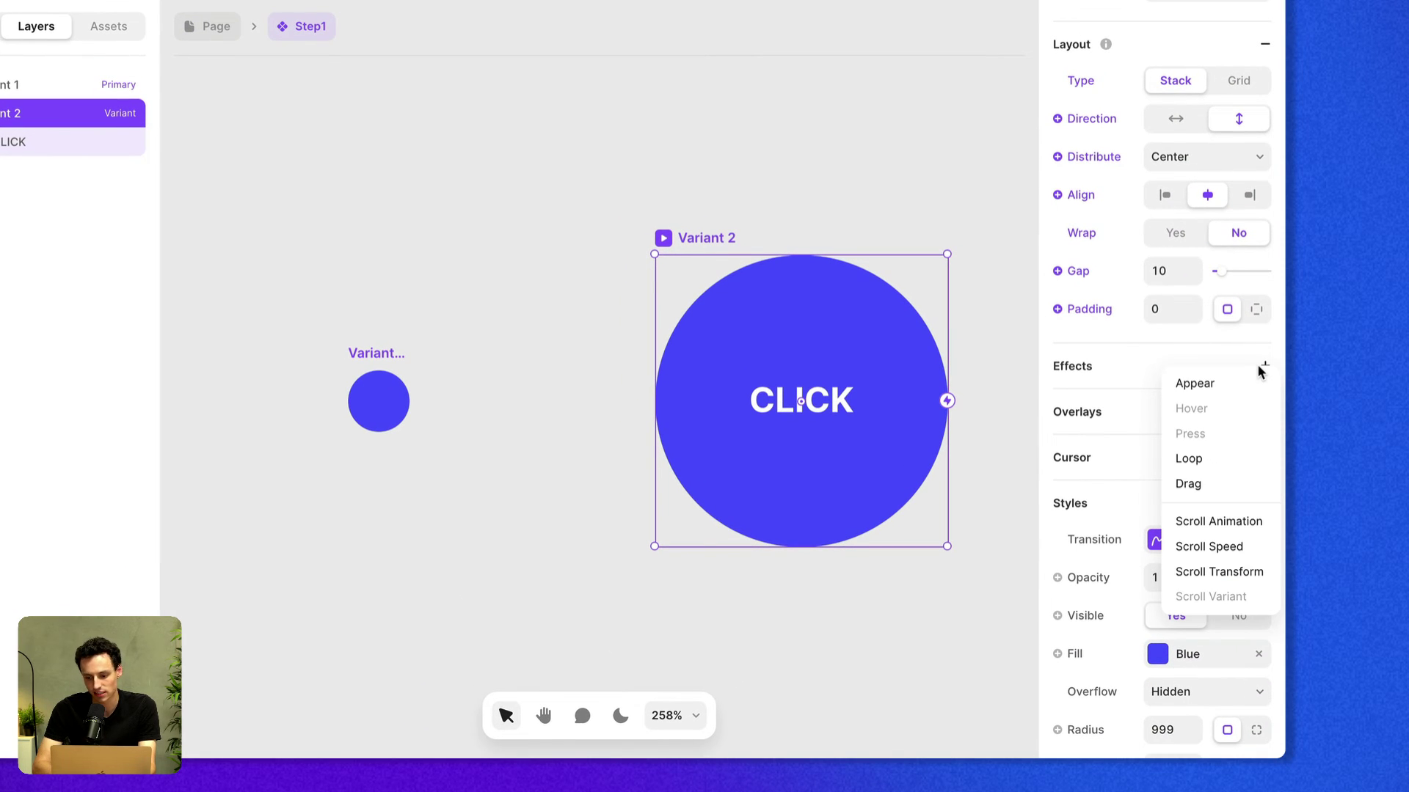
click(828, 404)
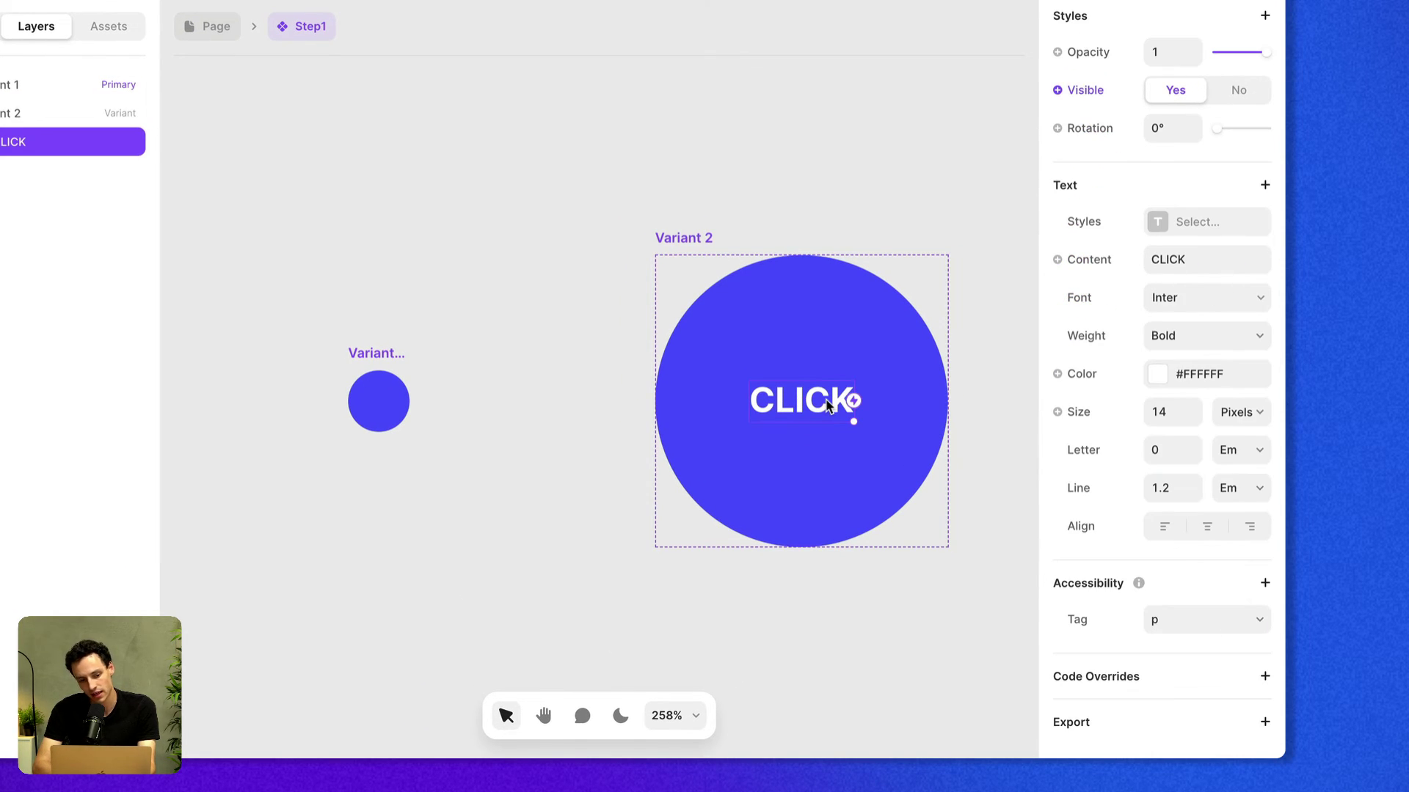
scroll(1232, 467, up, 3)
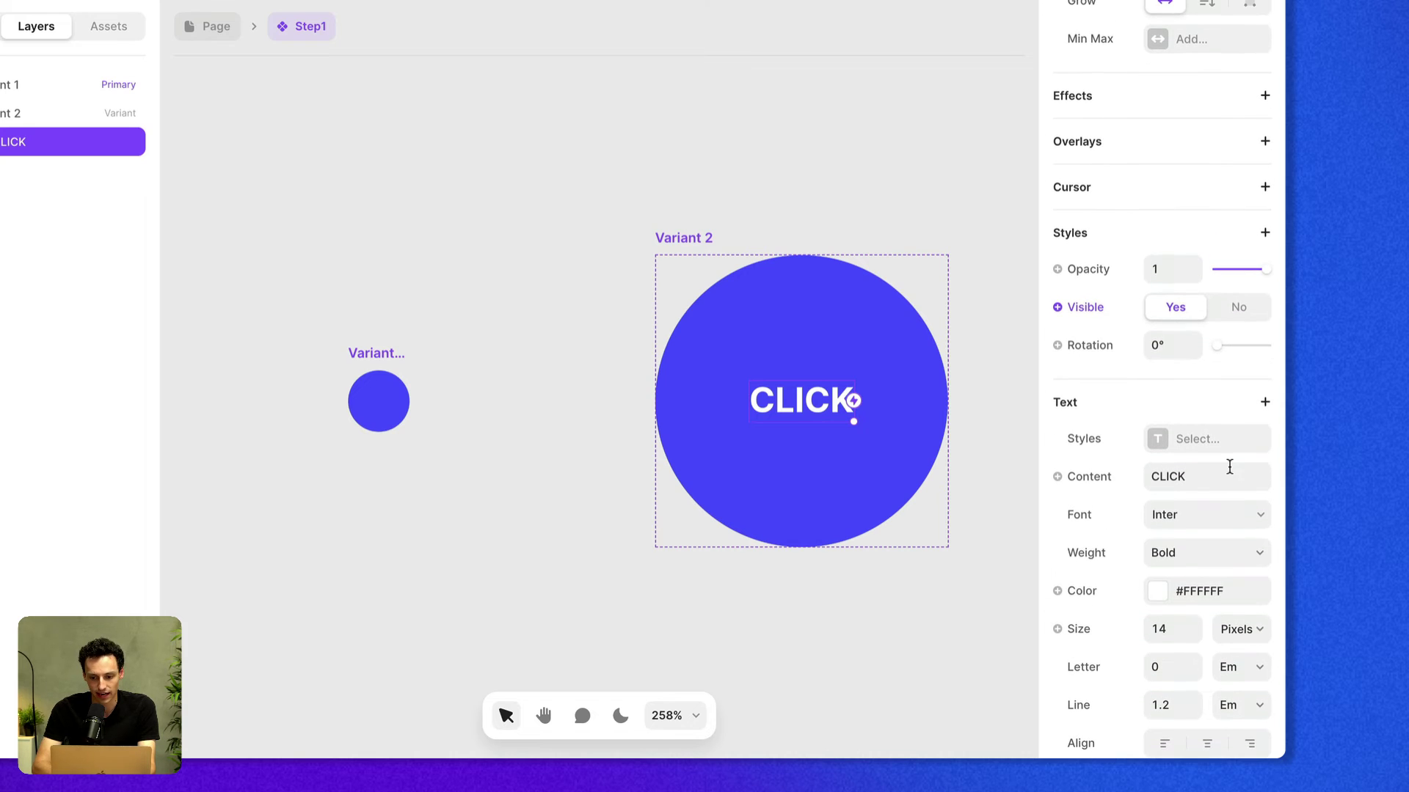
click(1265, 97)
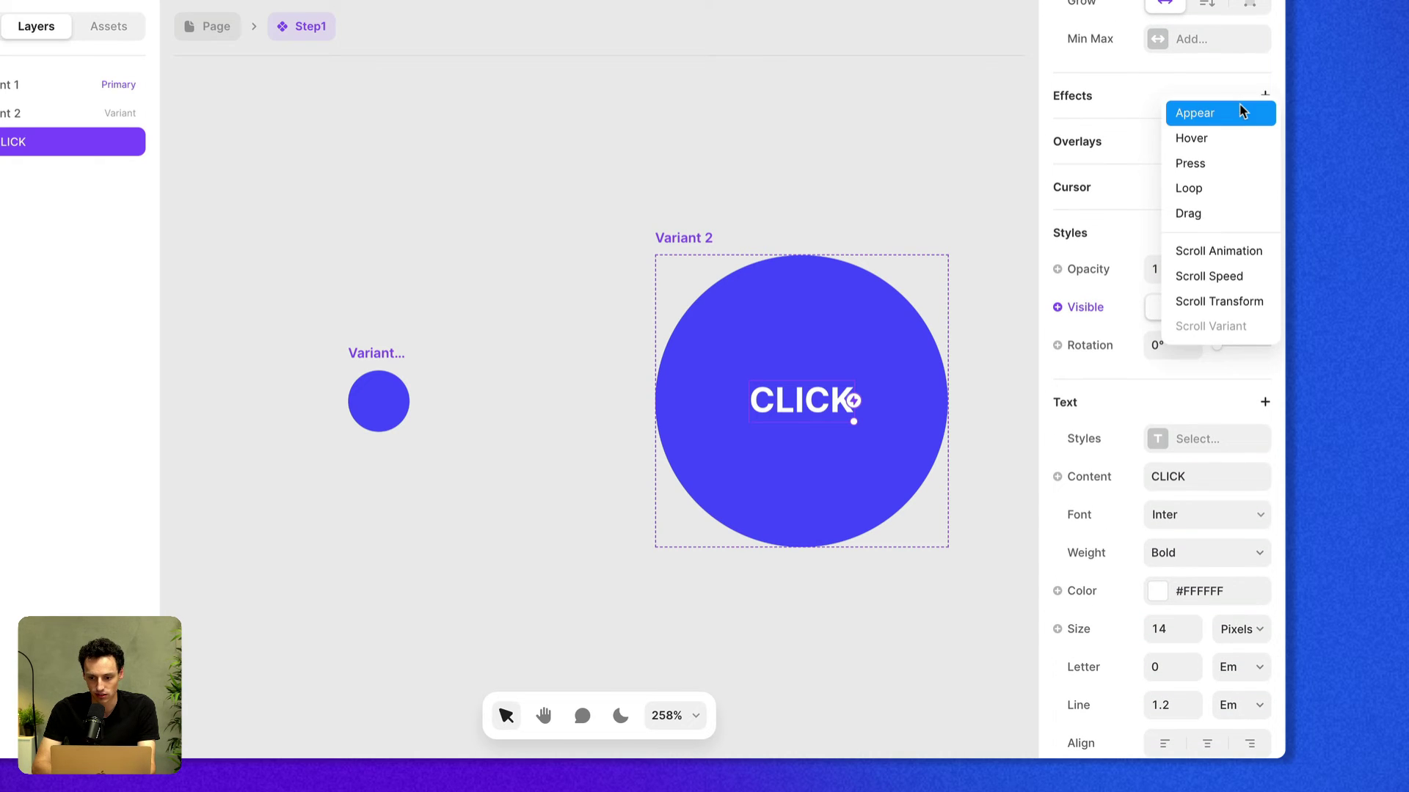
click(1236, 115)
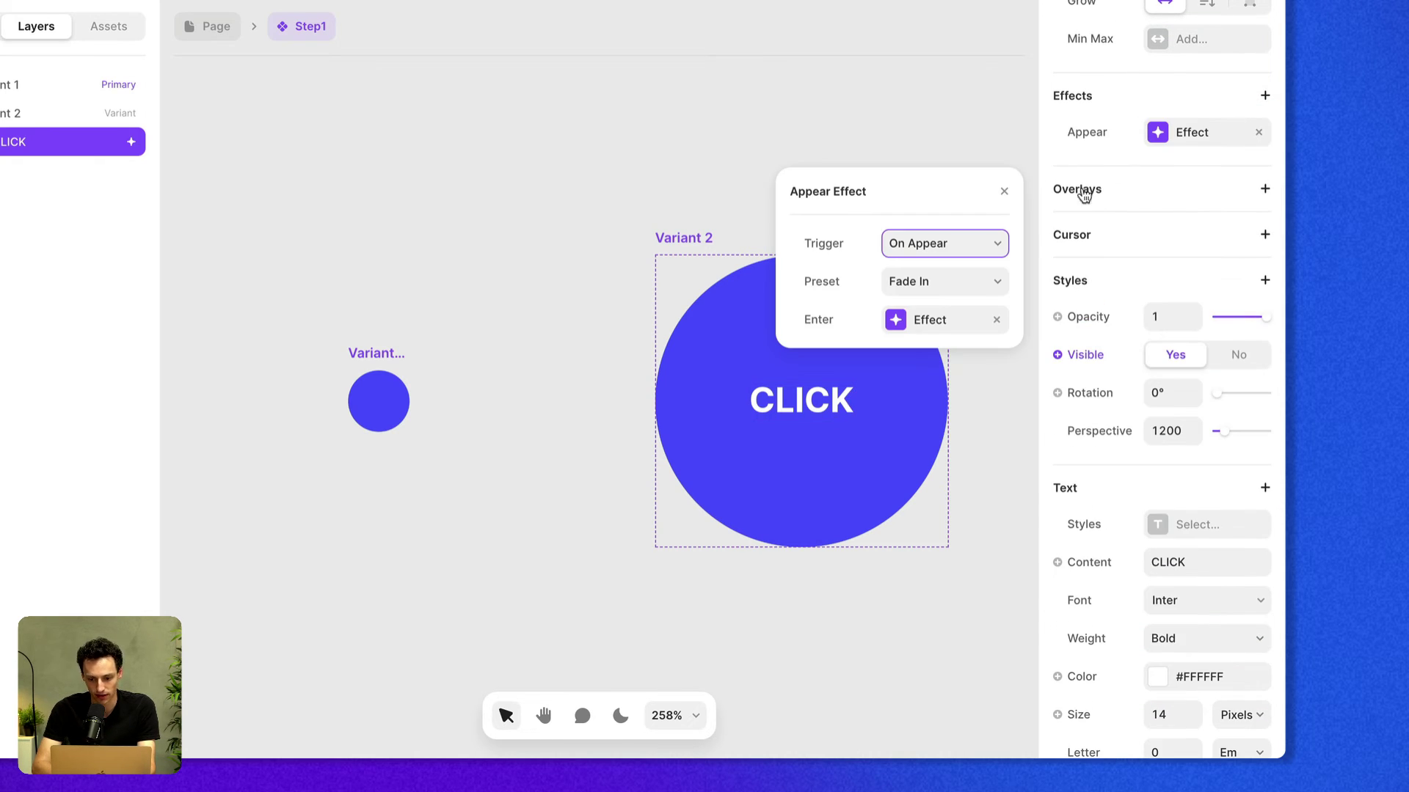
click(943, 283)
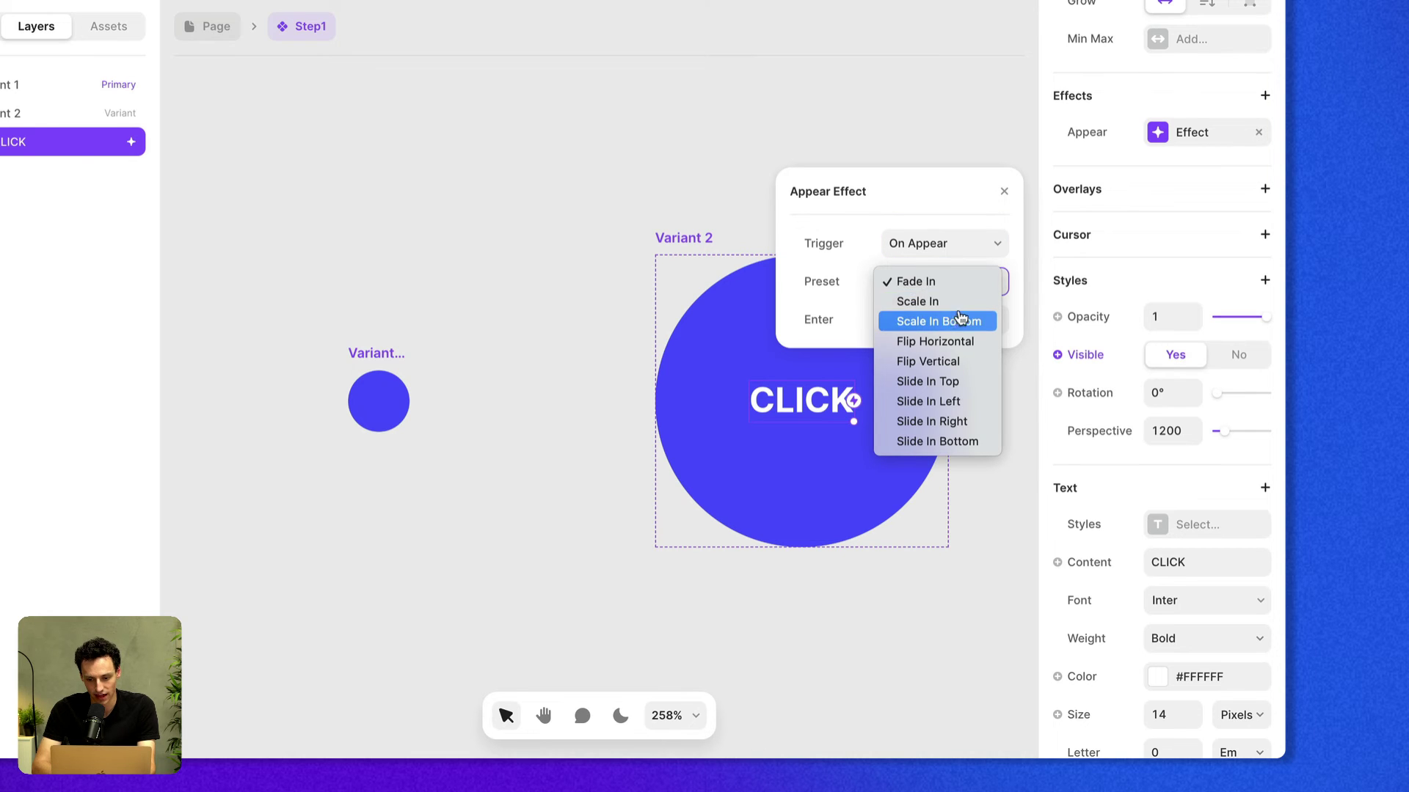
click(961, 303)
Set the enter transition's spring stiffness to 150.
click(899, 323)
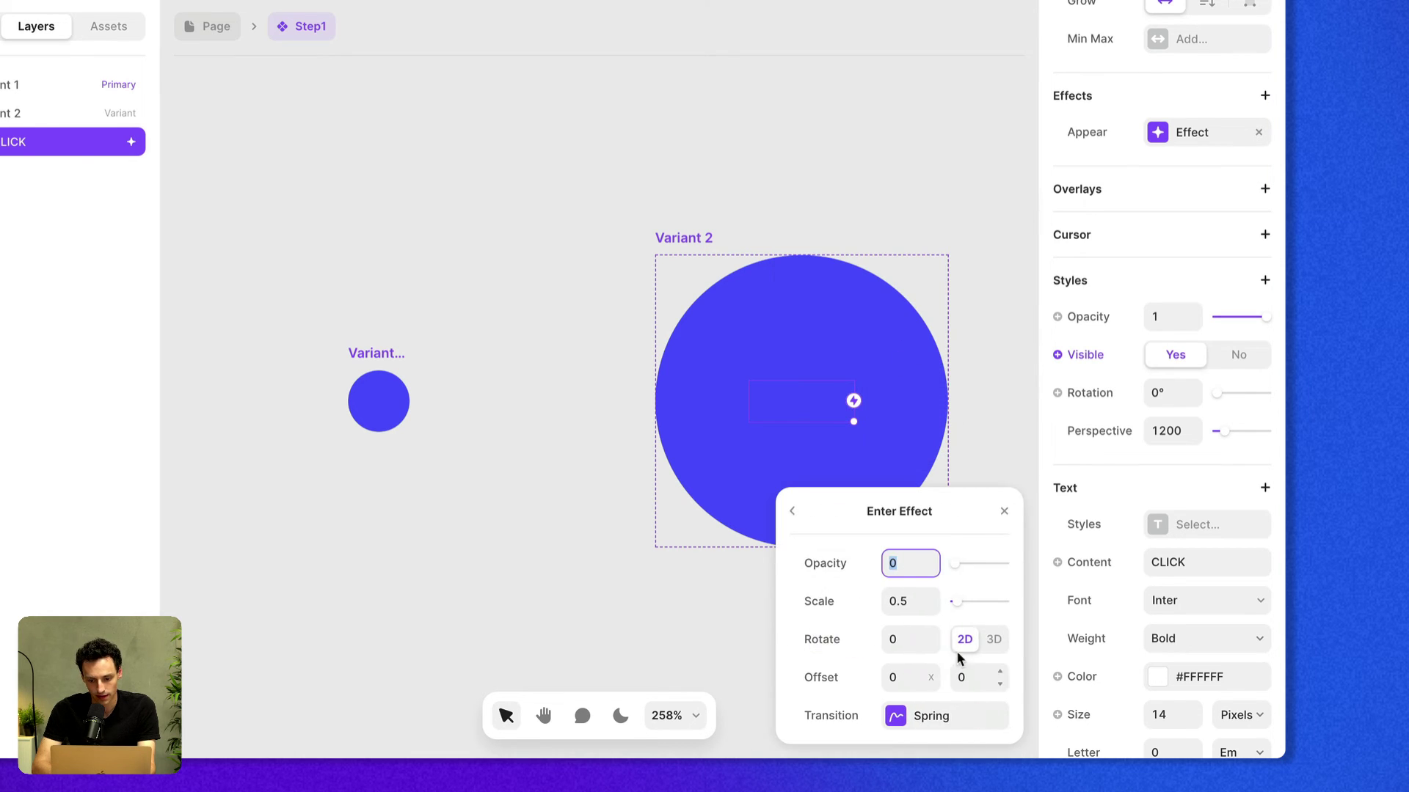
click(918, 716)
click(909, 563)
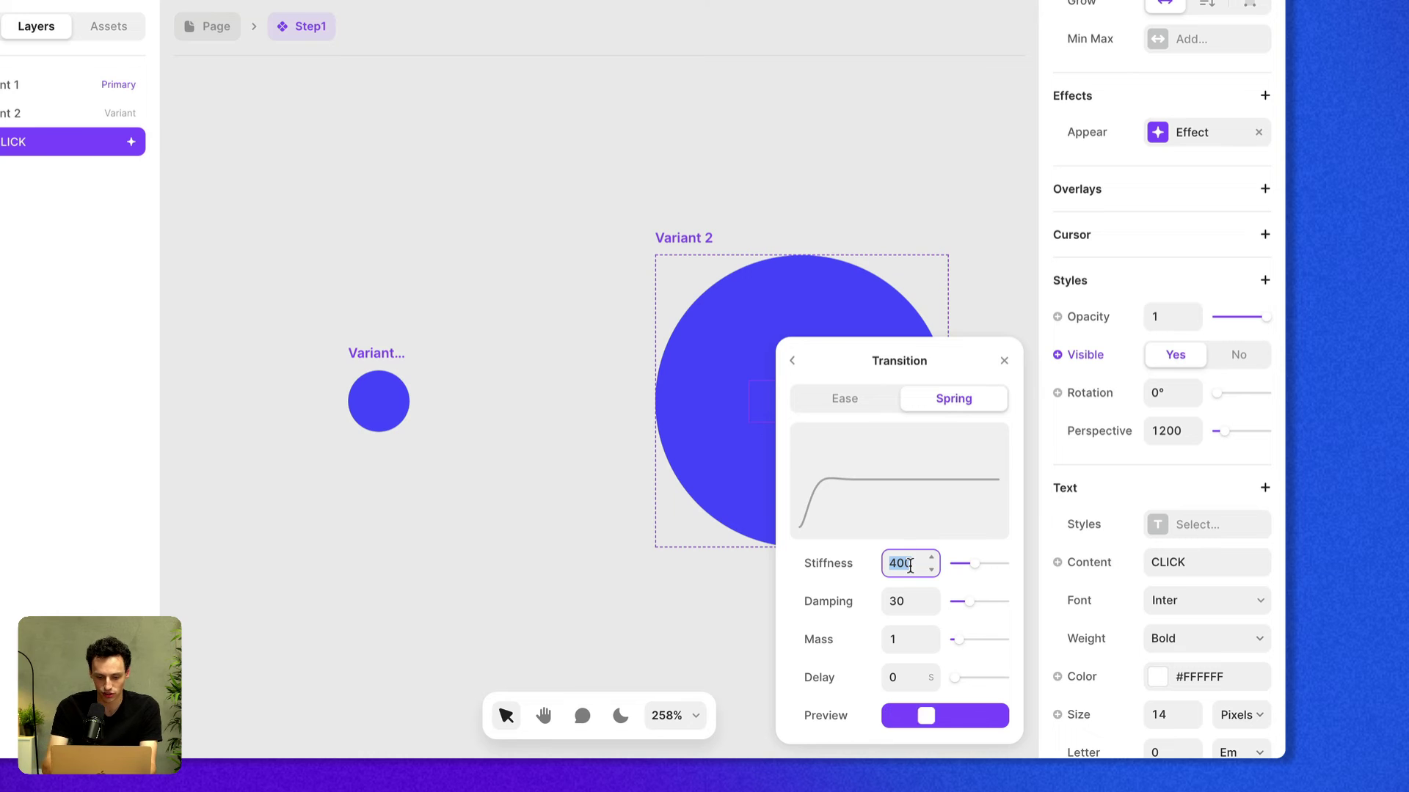
text(150)
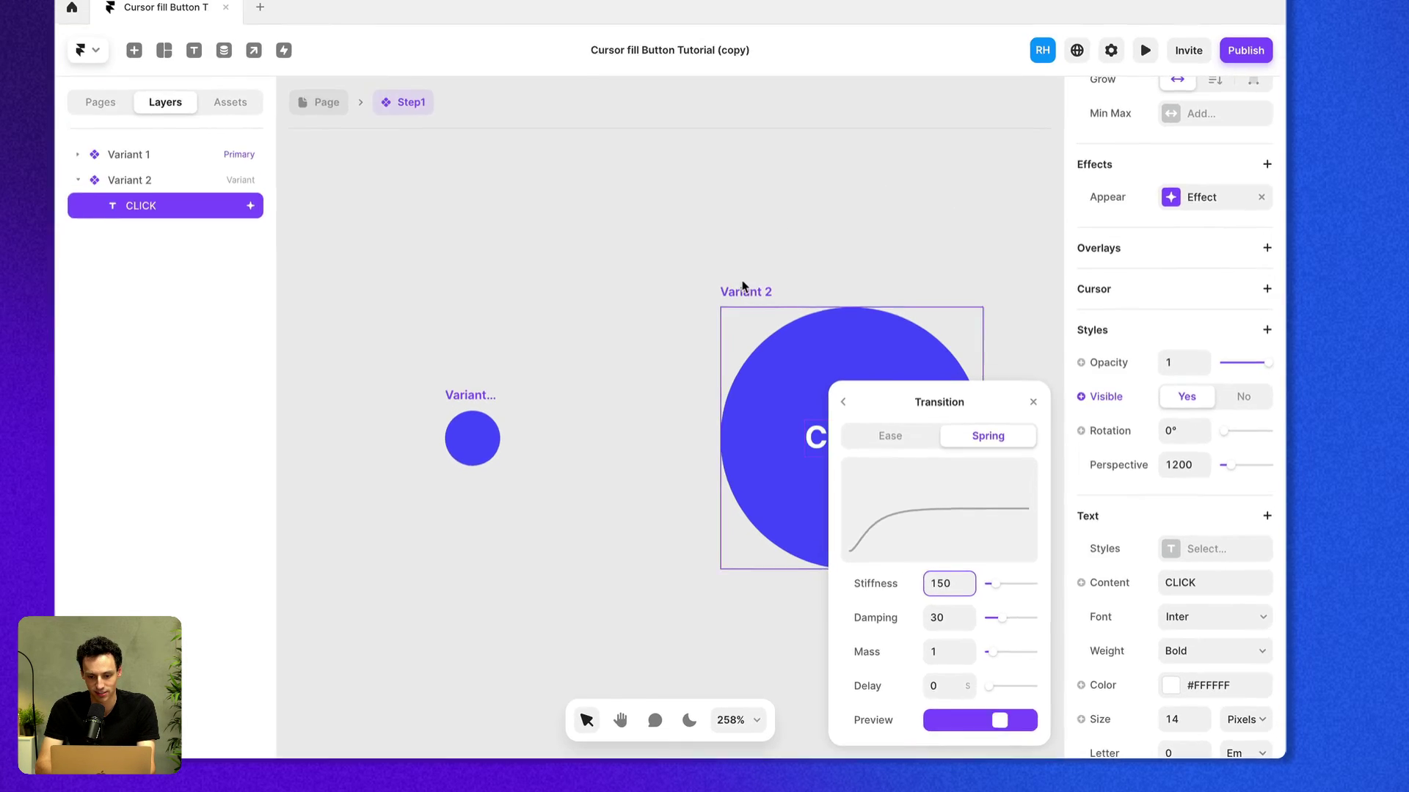
click(686, 238)
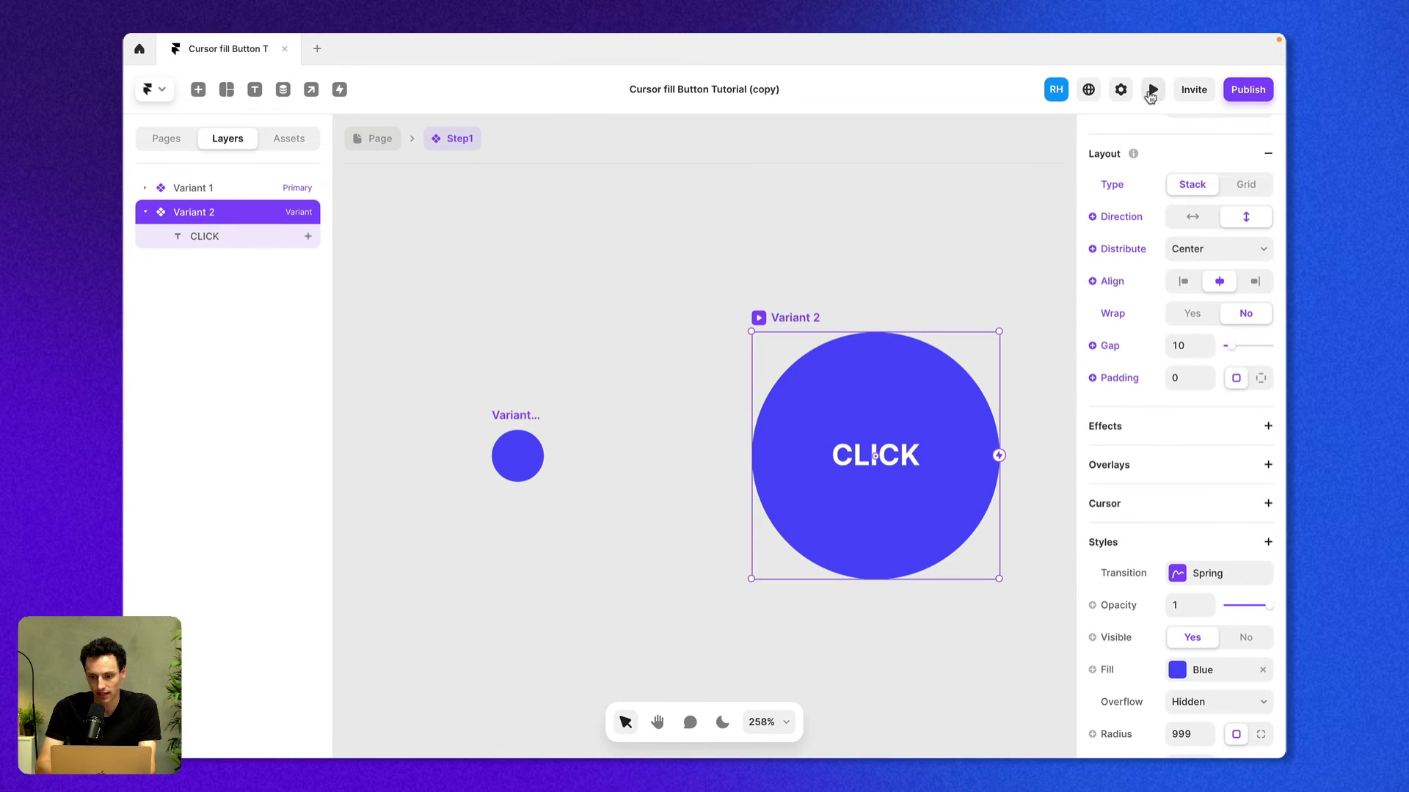
Preview the cursor component, then return to the page and preview the whole page.
click(1152, 90)
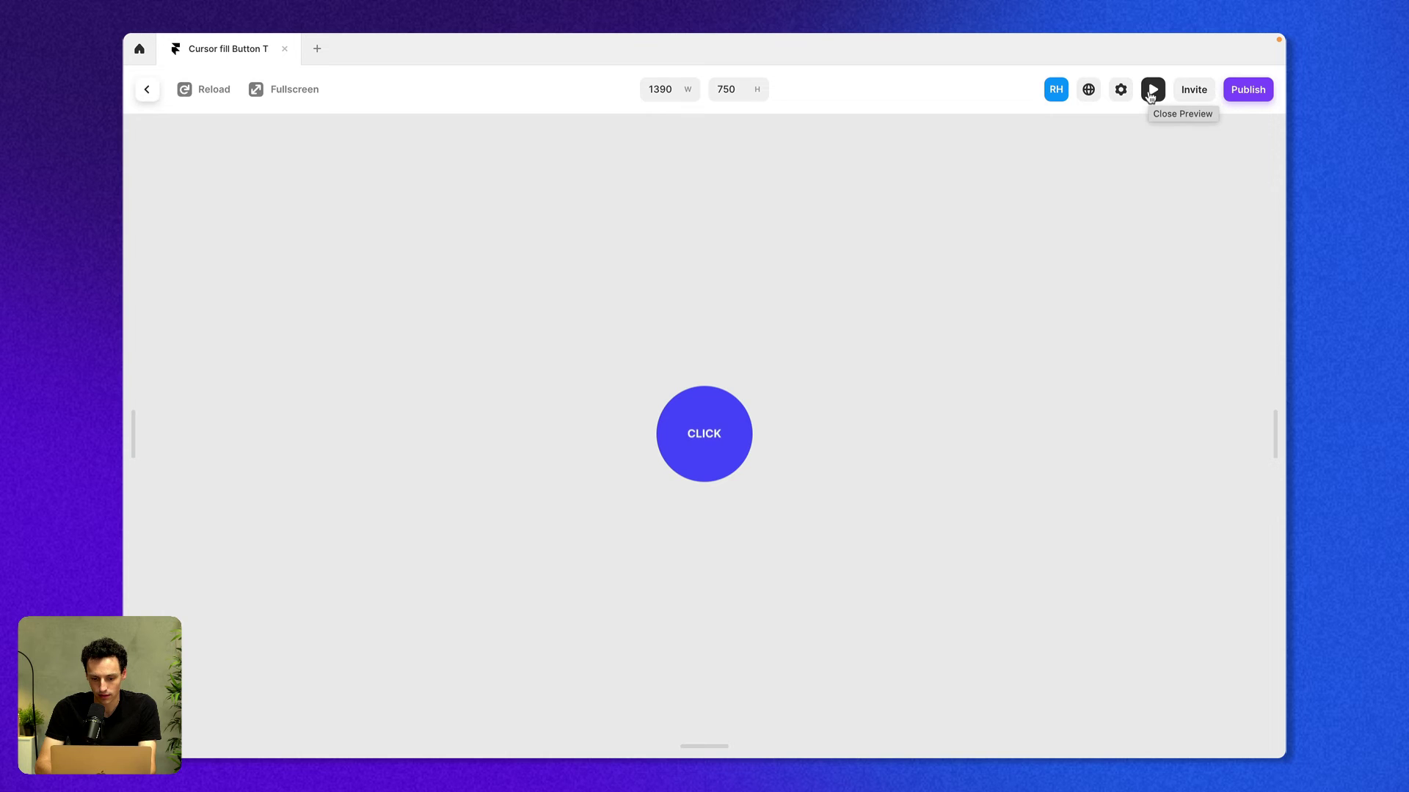
click(1151, 95)
click(1153, 96)
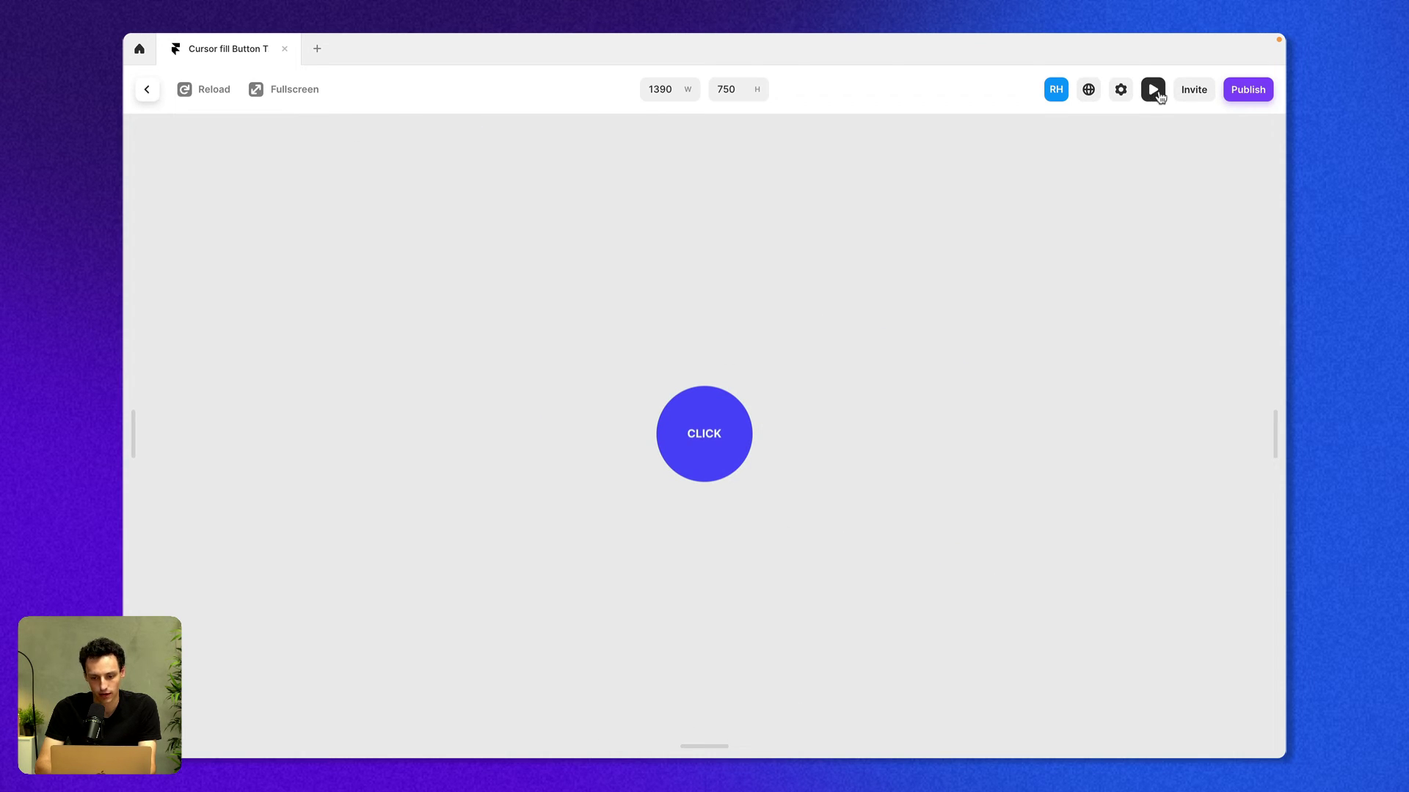
click(1158, 96)
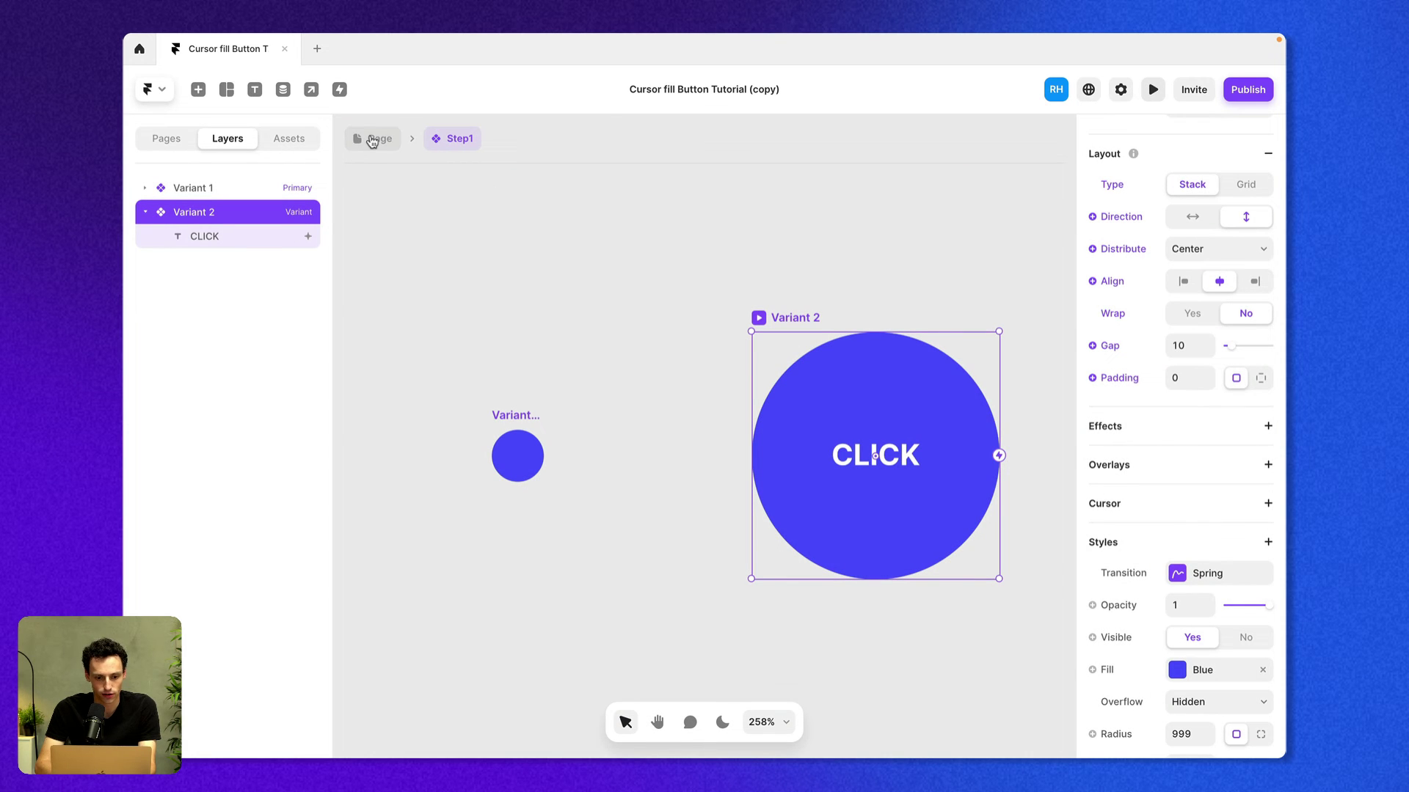
click(372, 139)
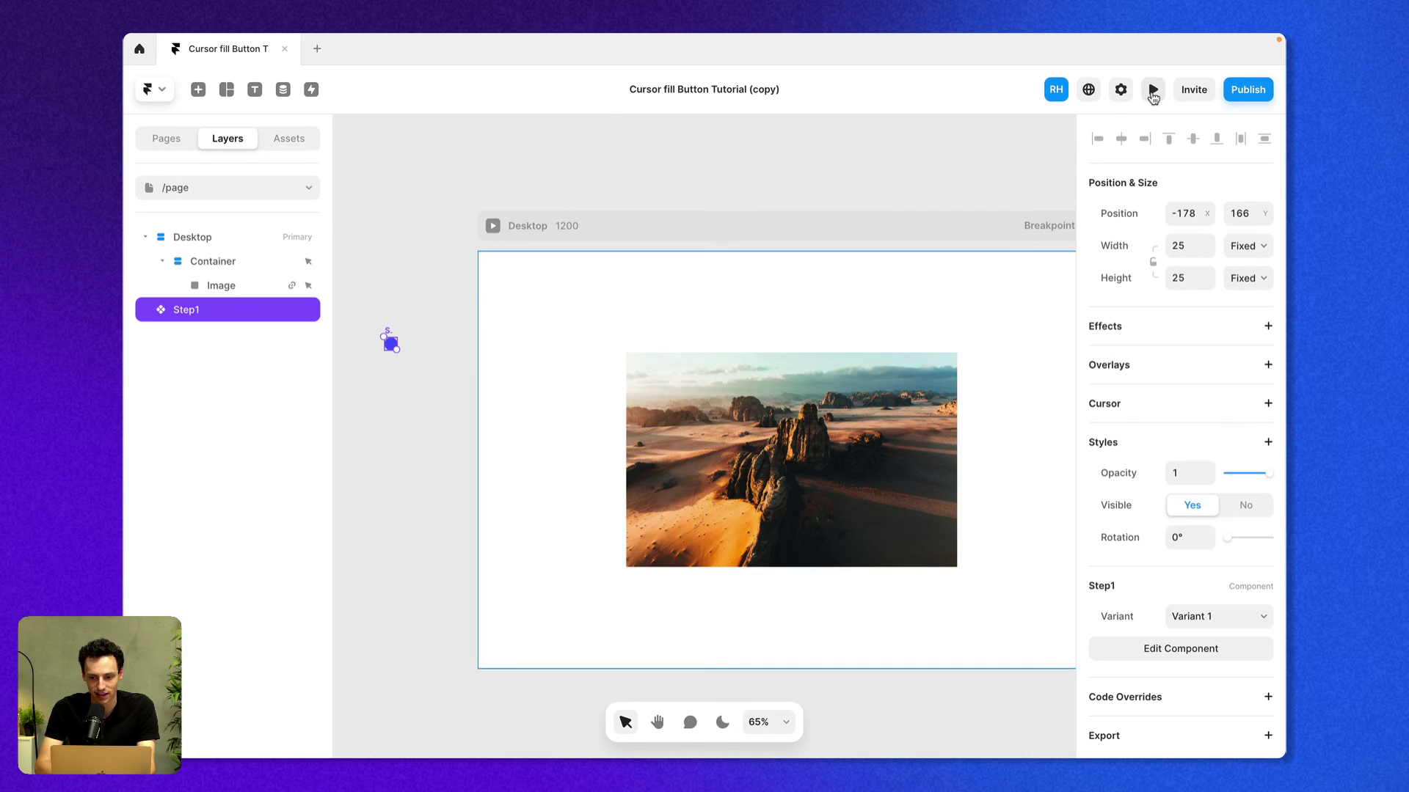
click(1153, 92)
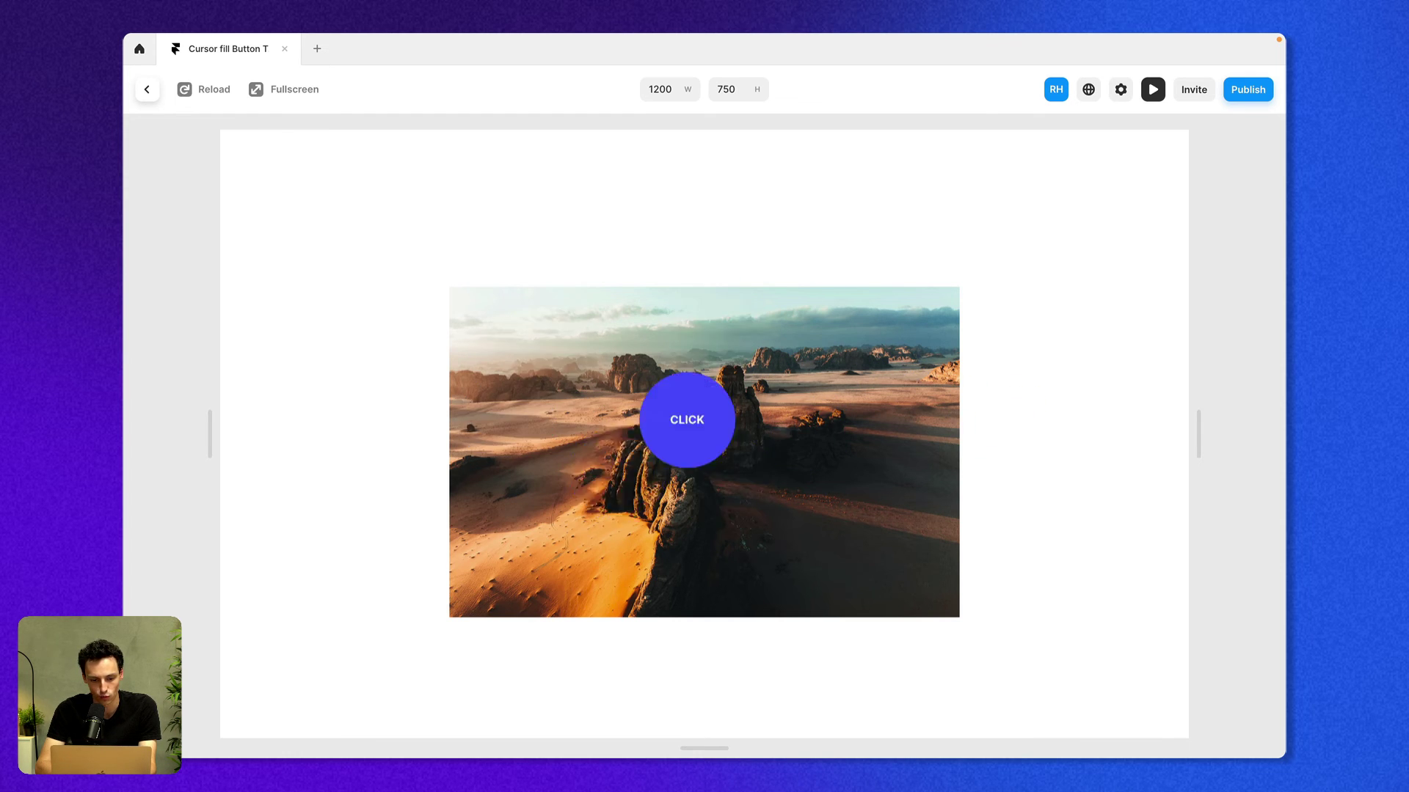
click(147, 89)
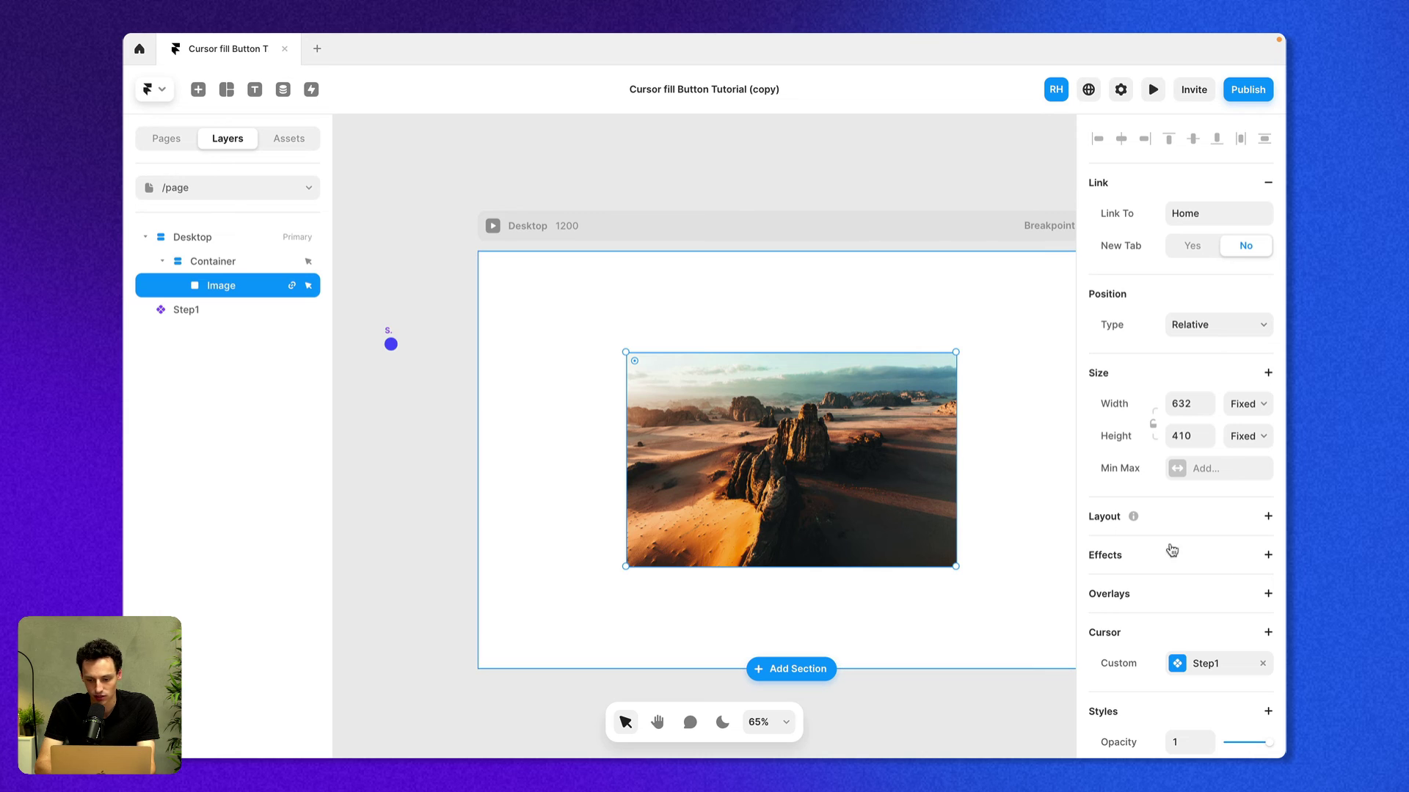
Add a Hover effect to the desert image that scales it to 1.05.
click(1262, 560)
click(1237, 579)
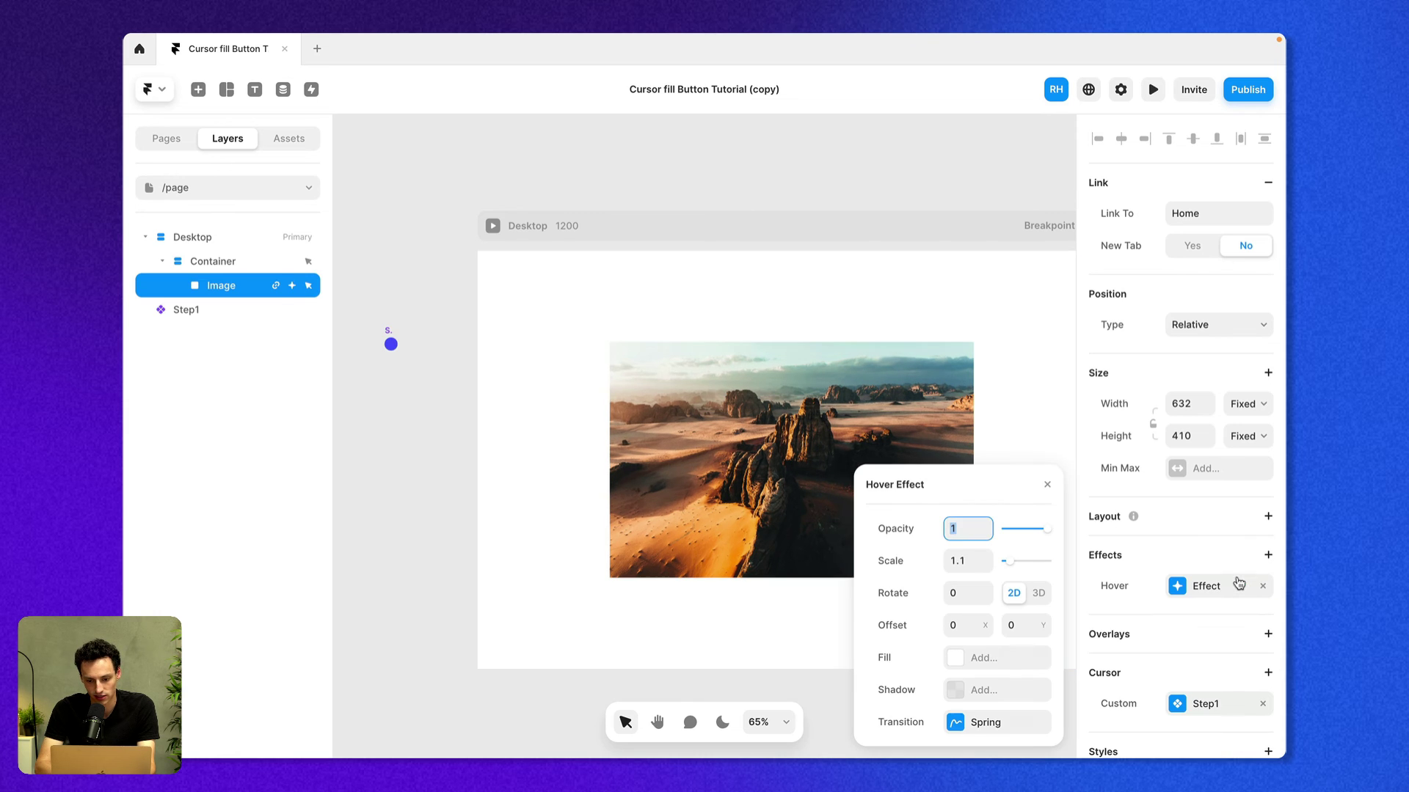
click(969, 564)
text(1.05)
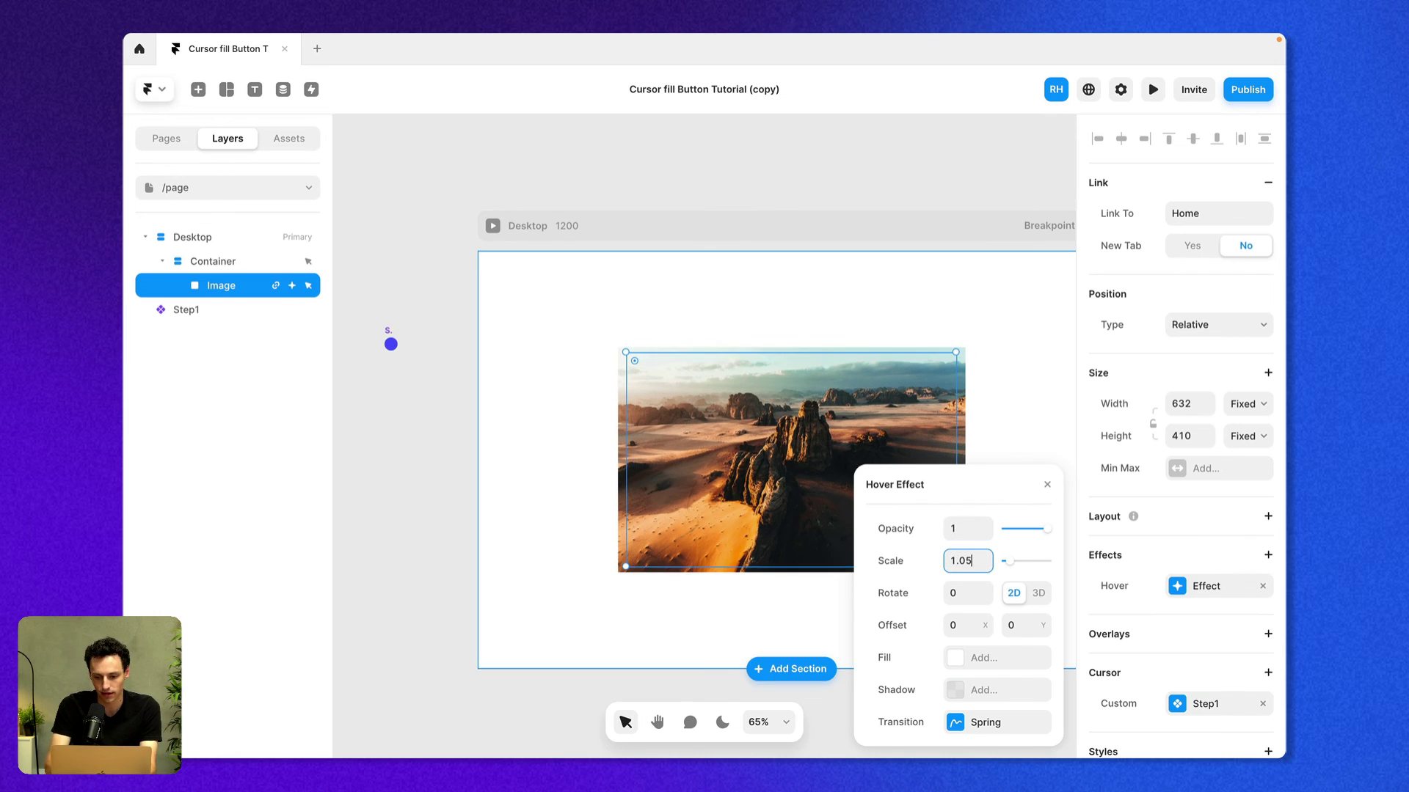
click(956, 286)
Preview the page to check the image's 1.05 hover scale and the CLICK cursor.
click(1153, 89)
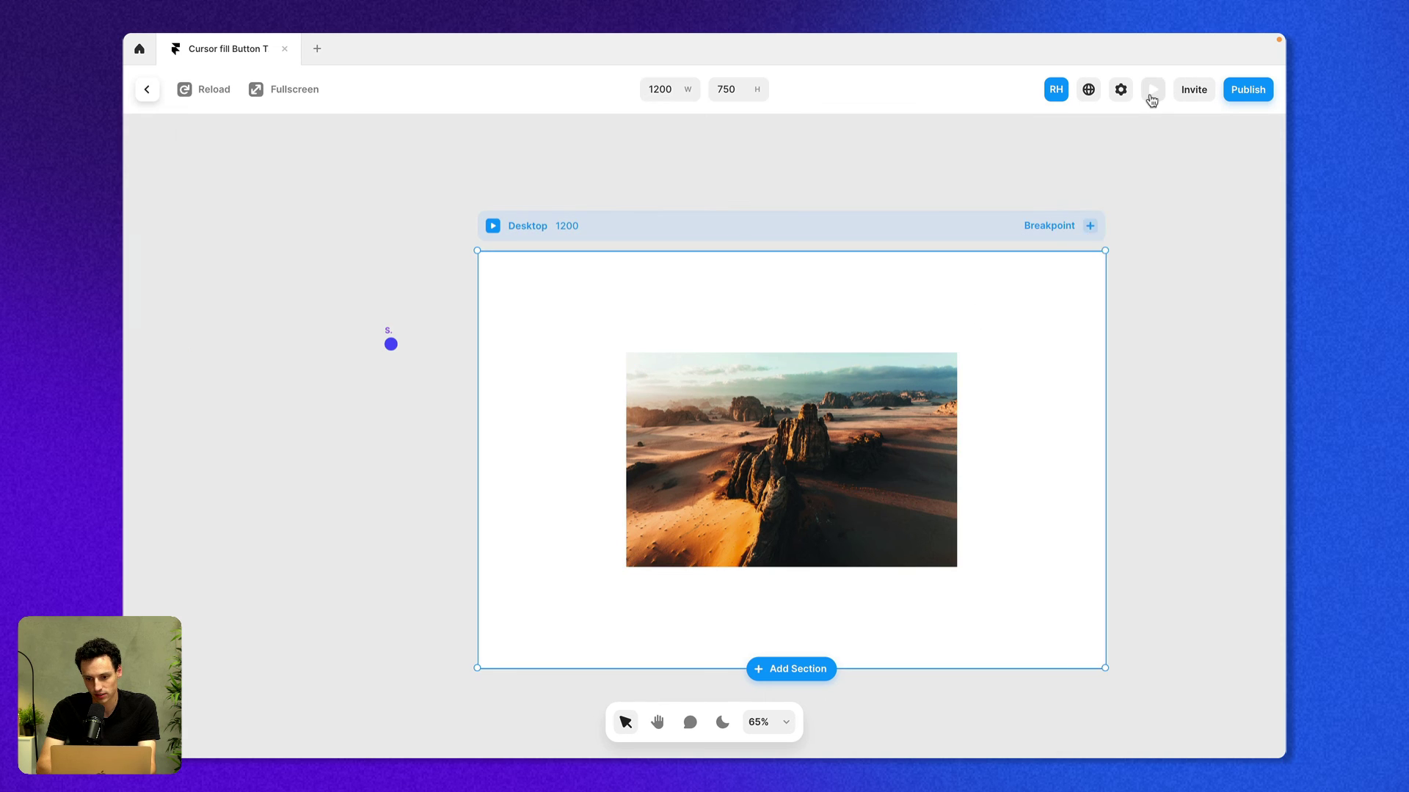